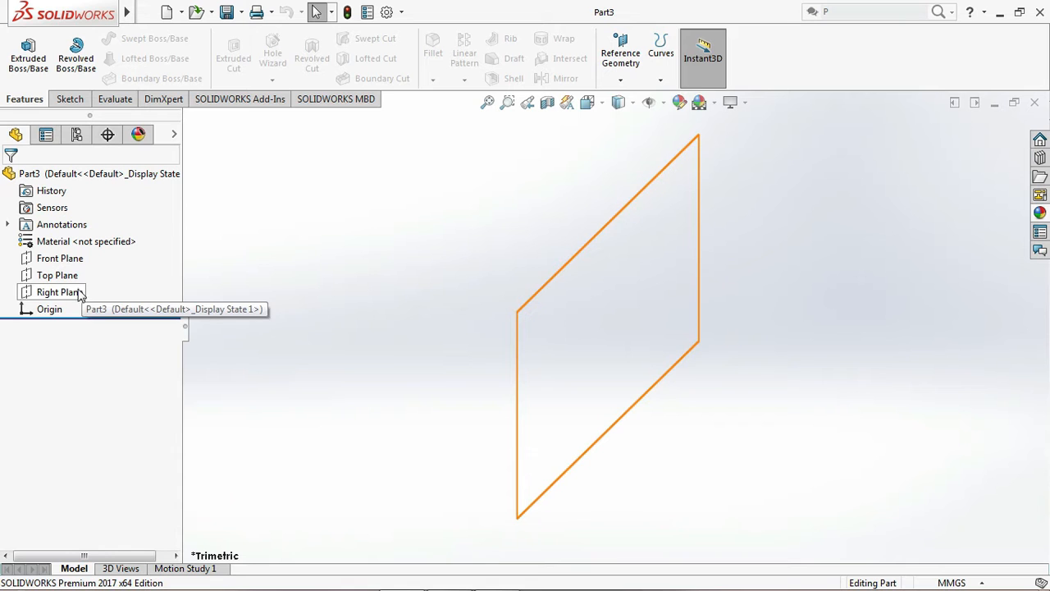
# Create a reference plane offset 50 mm above the Top Plane
pyautogui.click(64, 279)
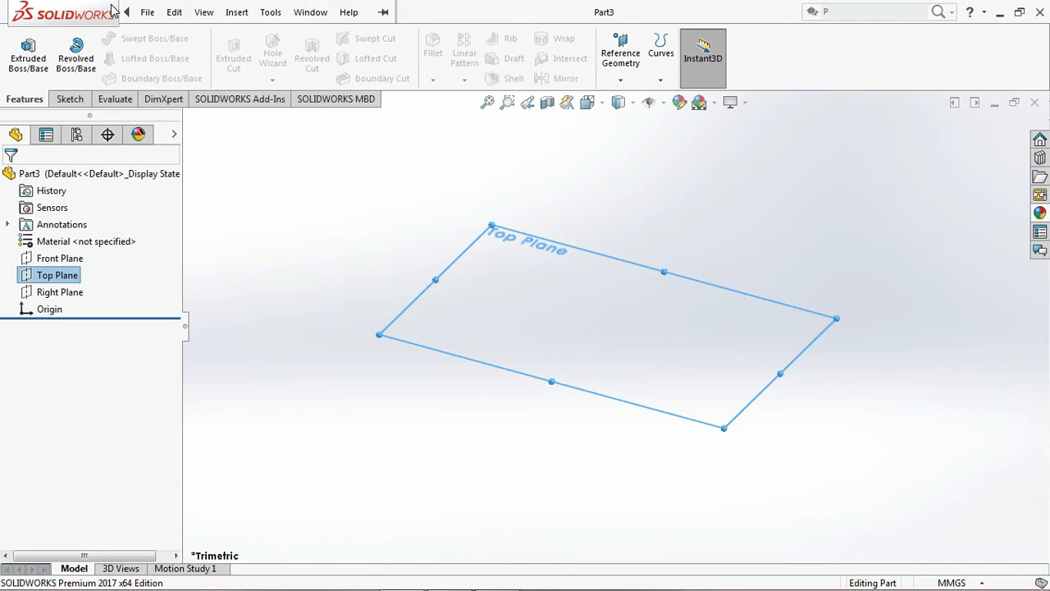
pyautogui.click(139, 13)
pyautogui.moveTo(242, 14)
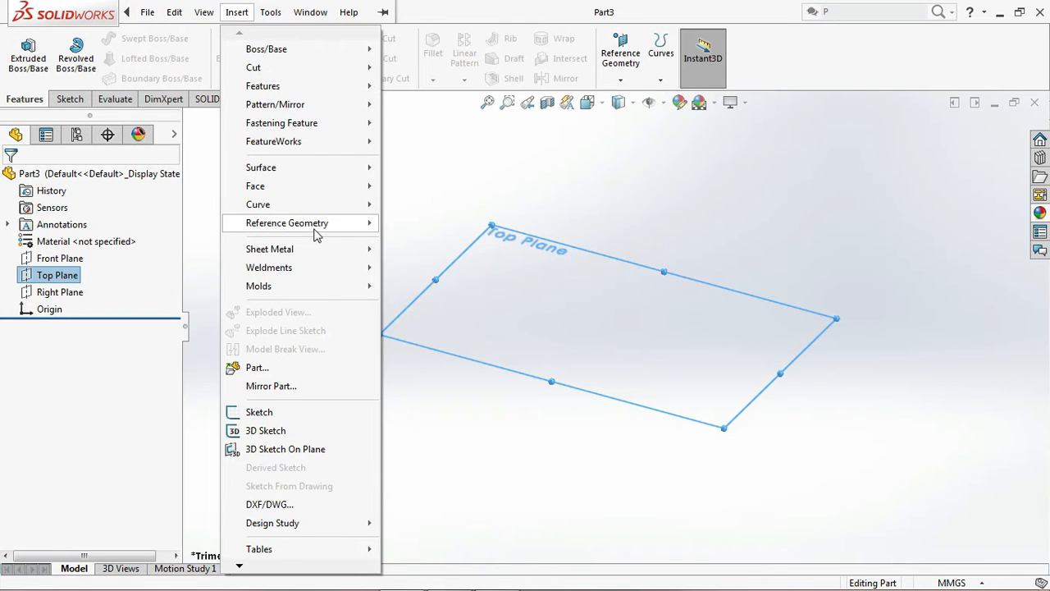
pyautogui.moveTo(315, 225)
pyautogui.click(399, 220)
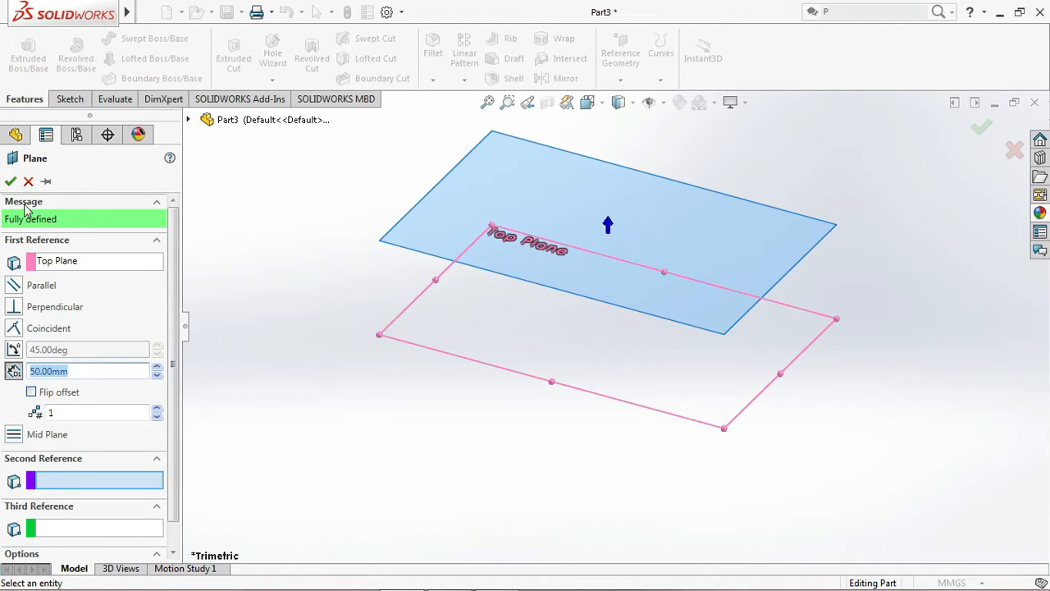
pyautogui.click(10, 181)
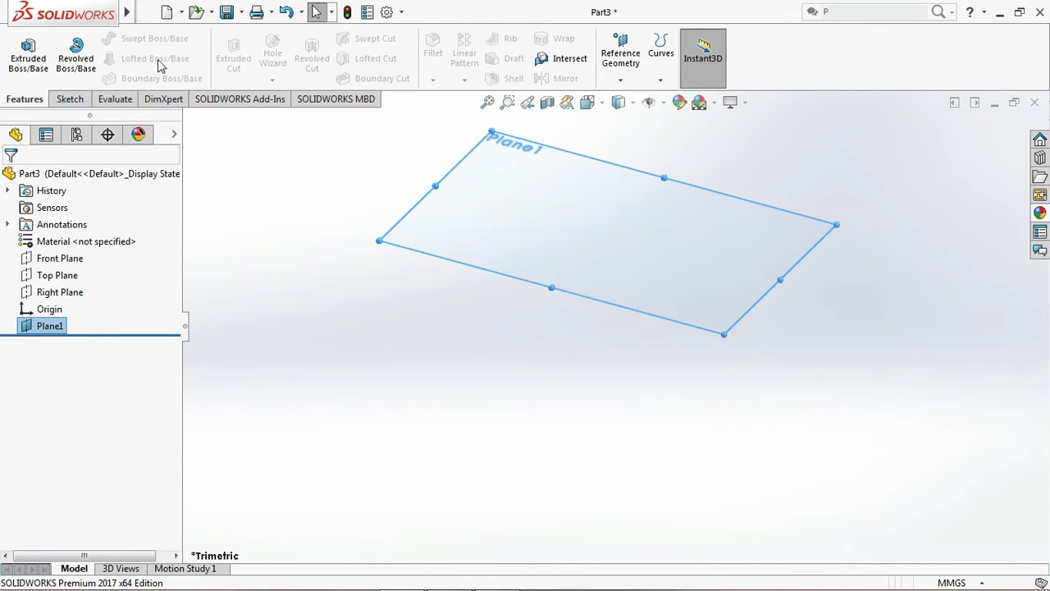
# Create a second reference plane offset 50 mm above Plane1
pyautogui.moveTo(134, 12)
pyautogui.click(204, 11)
pyautogui.moveTo(237, 11)
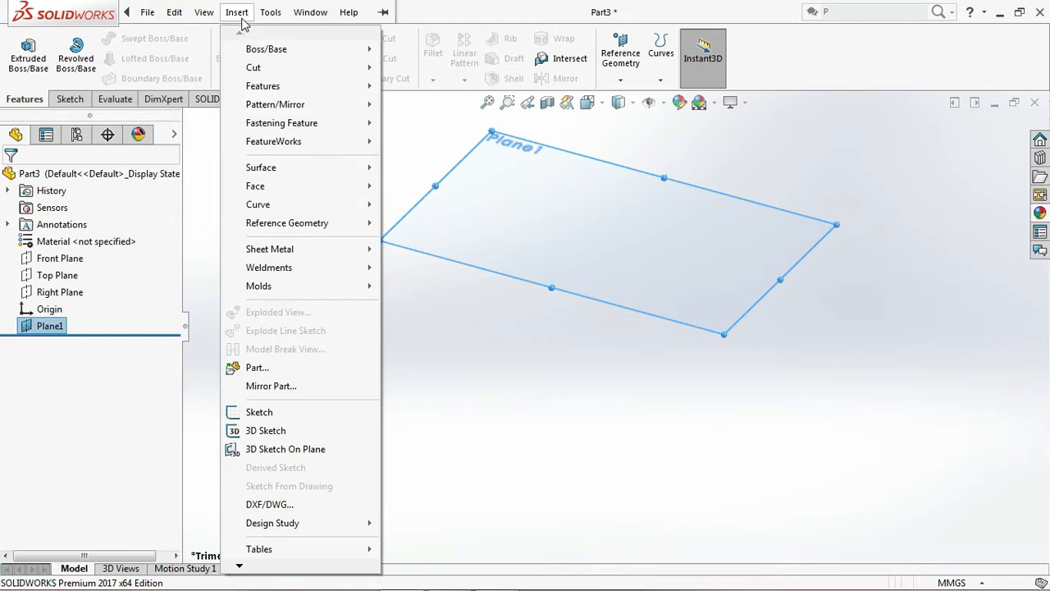
pyautogui.moveTo(304, 223)
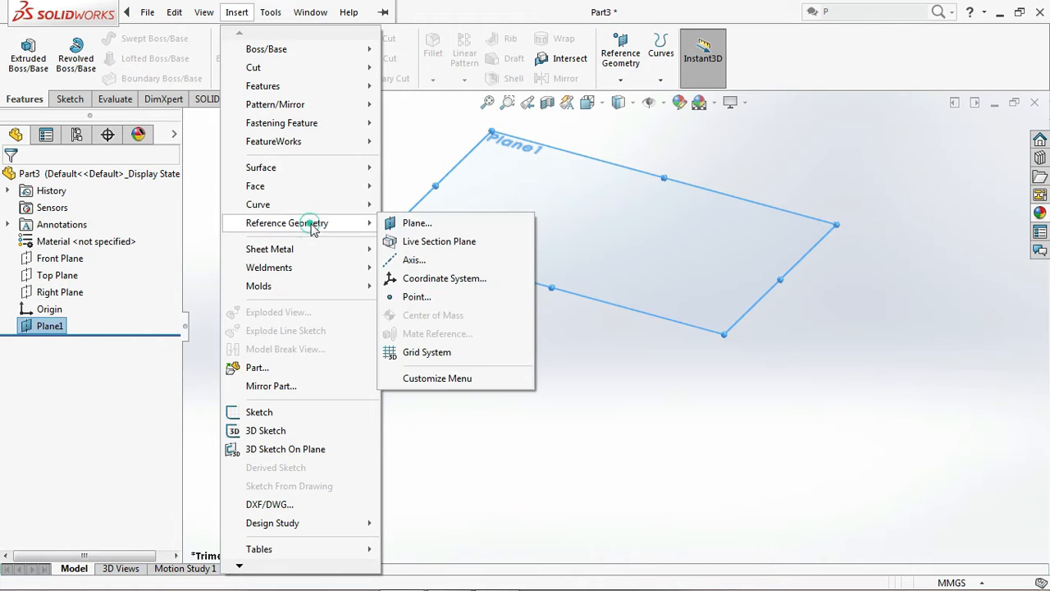
pyautogui.click(408, 229)
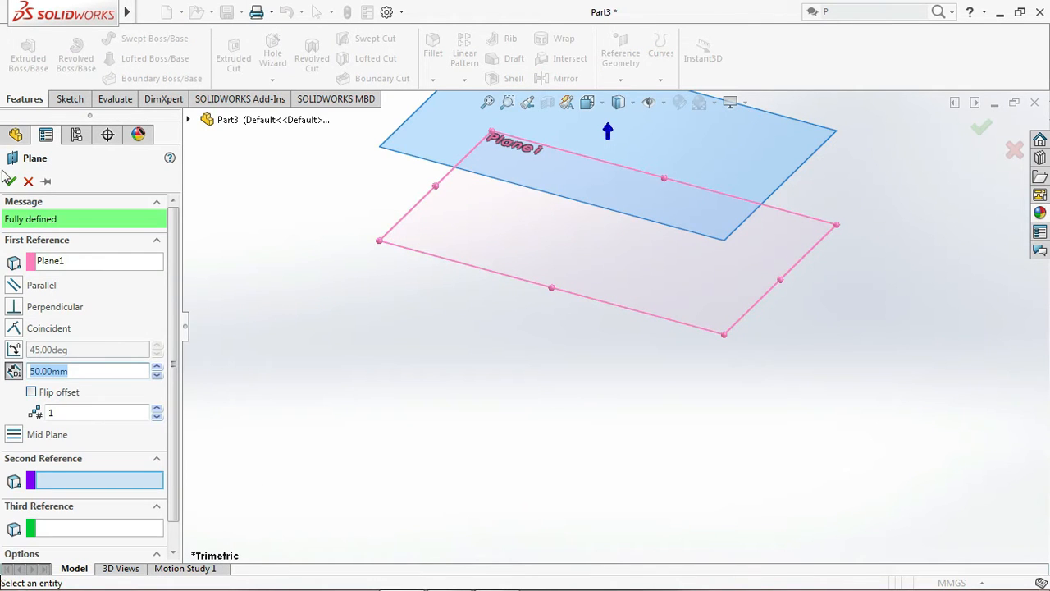
pyautogui.click(10, 181)
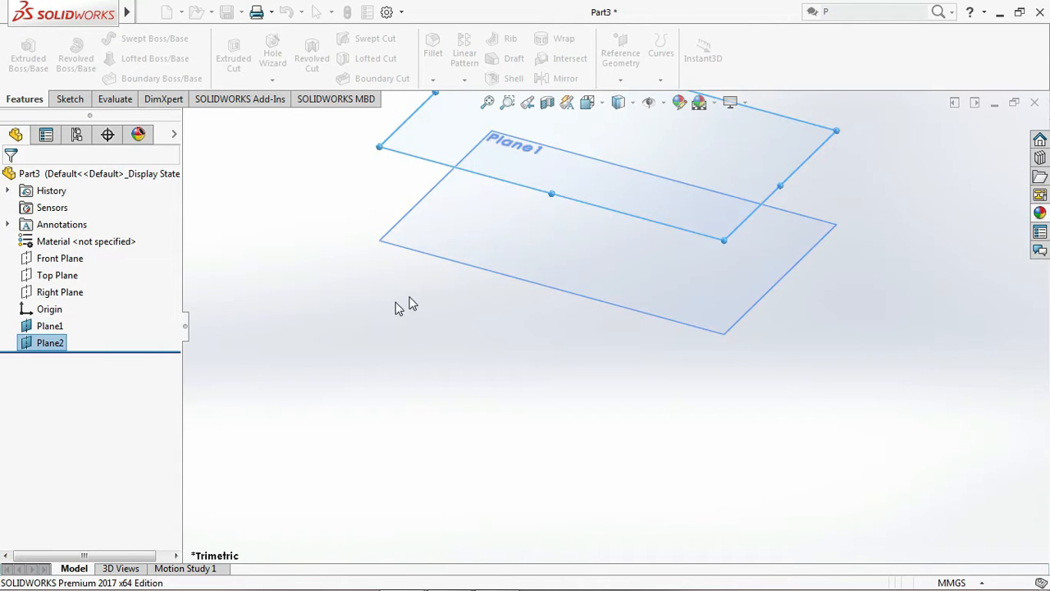
pyautogui.click(488, 103)
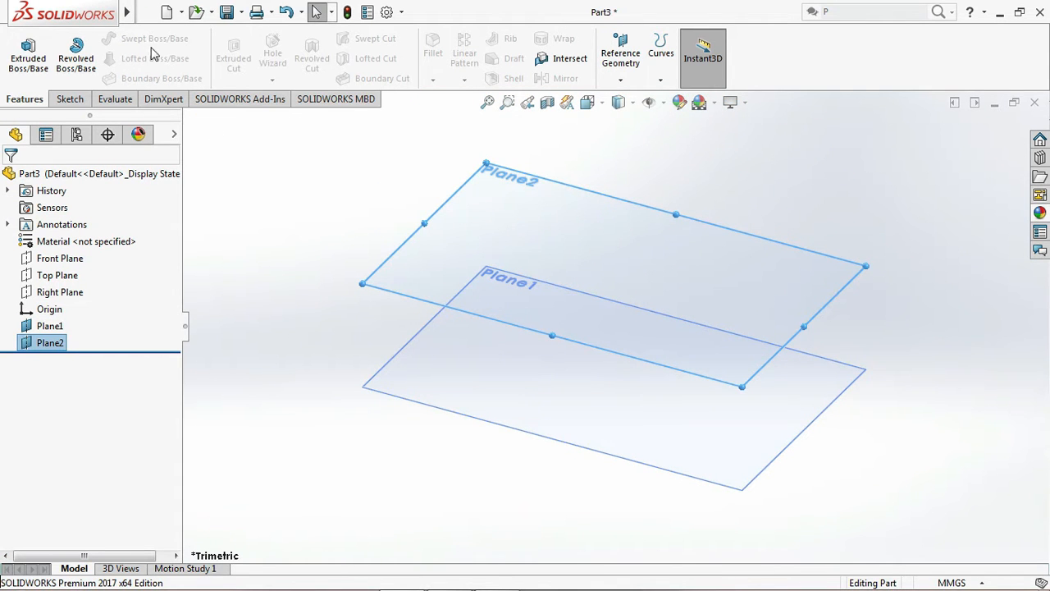
# Create a third reference plane offset 50 mm above Plane2
pyautogui.moveTo(145, 11)
pyautogui.click(236, 12)
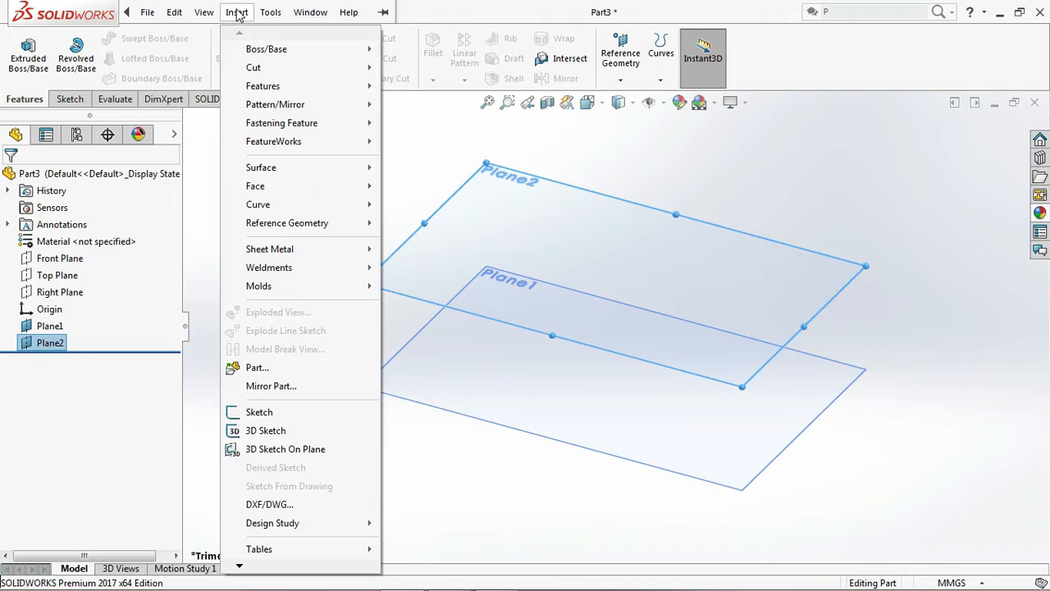
pyautogui.click(304, 222)
pyautogui.click(417, 221)
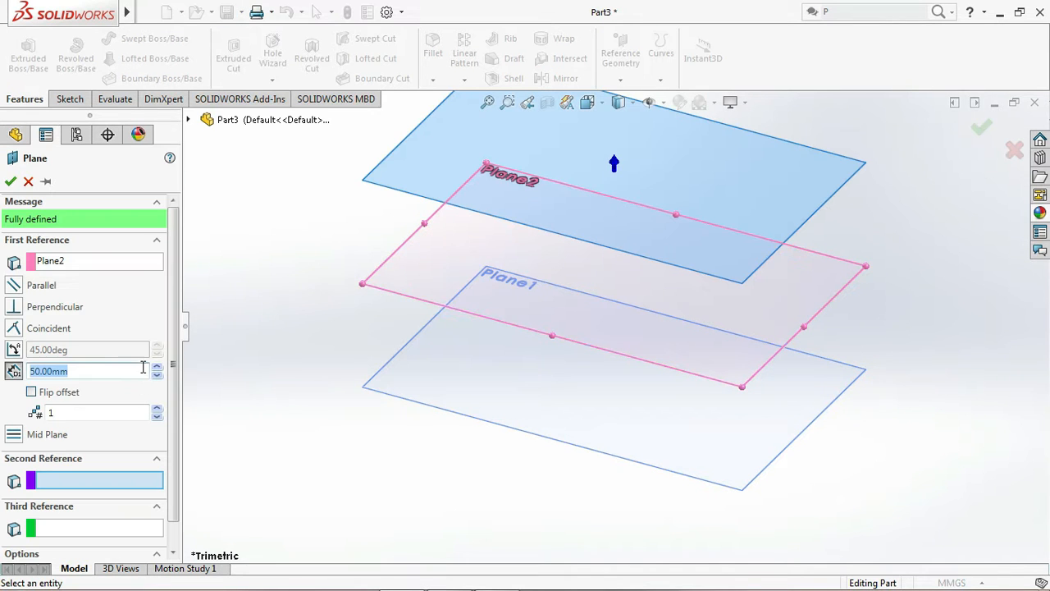
pyautogui.click(11, 182)
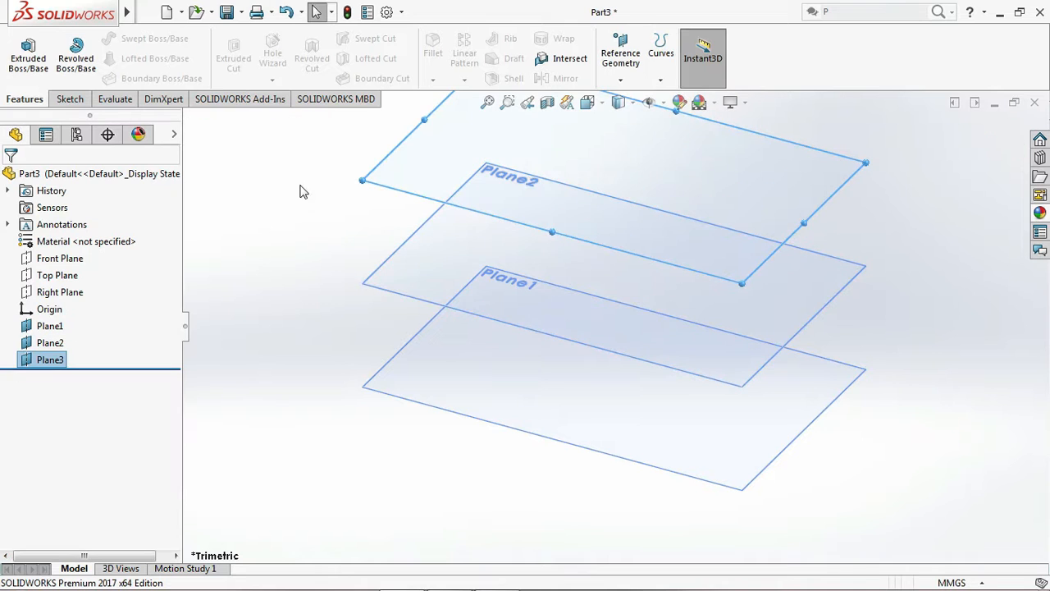
# Create a fourth reference plane offset 30 mm above Plane3
pyautogui.moveTo(127, 18)
pyautogui.click(237, 12)
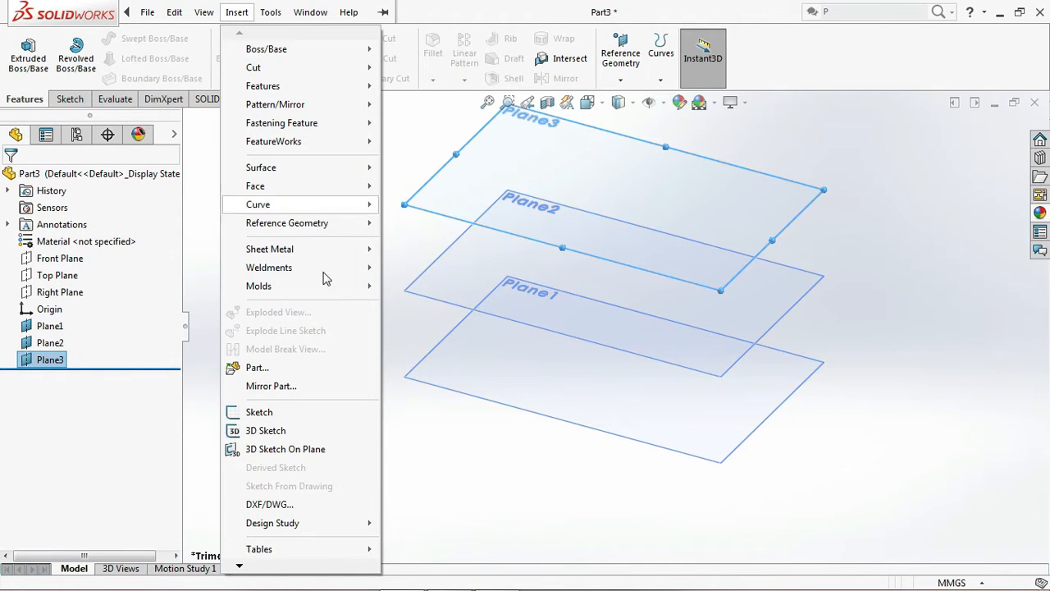
pyautogui.moveTo(336, 227)
pyautogui.click(418, 225)
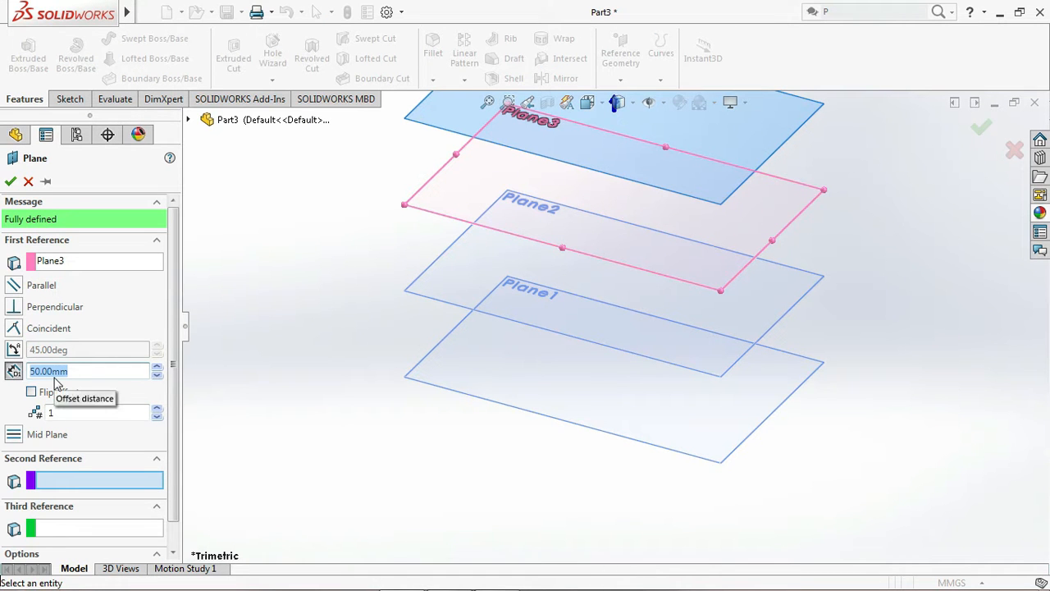
pyautogui.click(10, 181)
pyautogui.press('f')
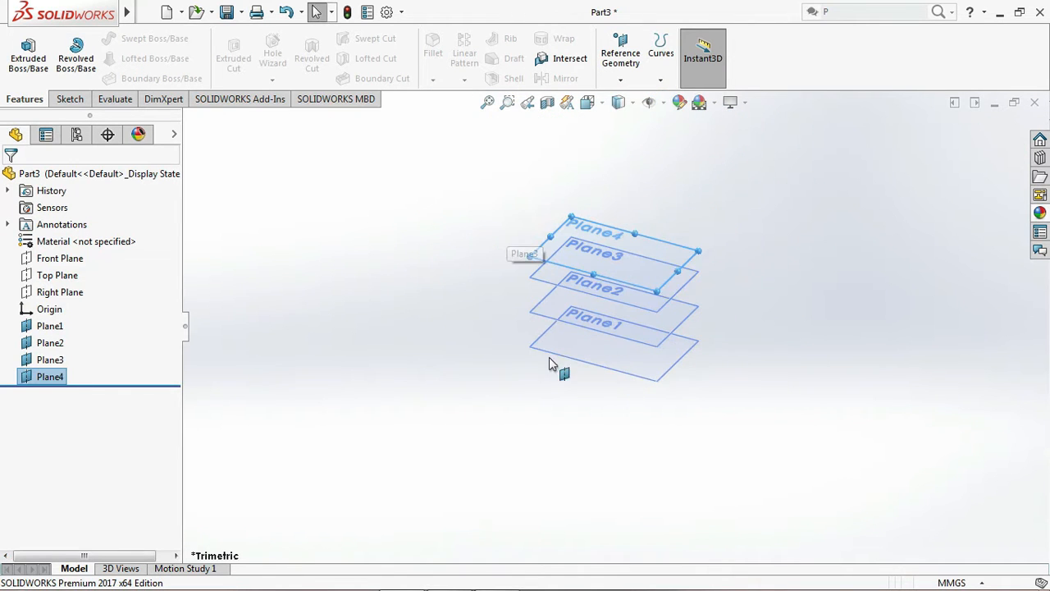
pyautogui.click(418, 345)
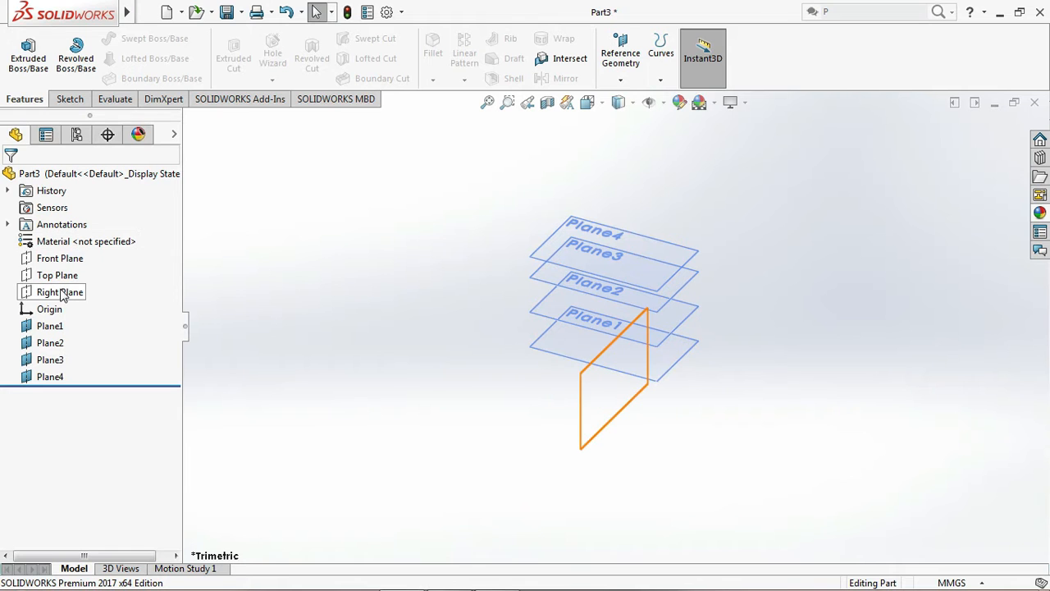
# Start a sketch on the Top Plane and draw a circle of about 26 mm radius centred on the origin
pyautogui.click(51, 275)
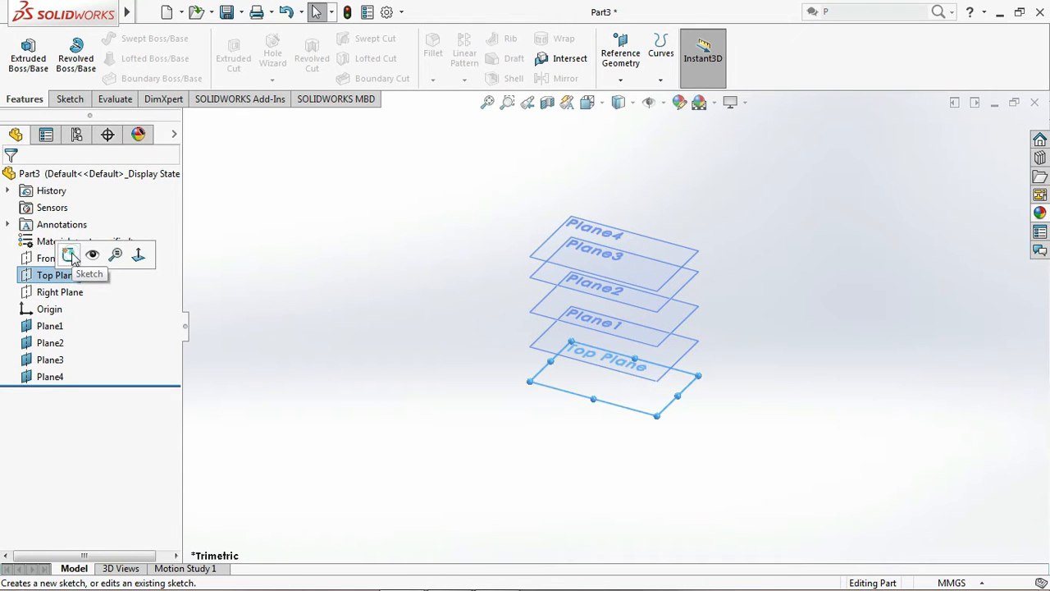
pyautogui.click(69, 256)
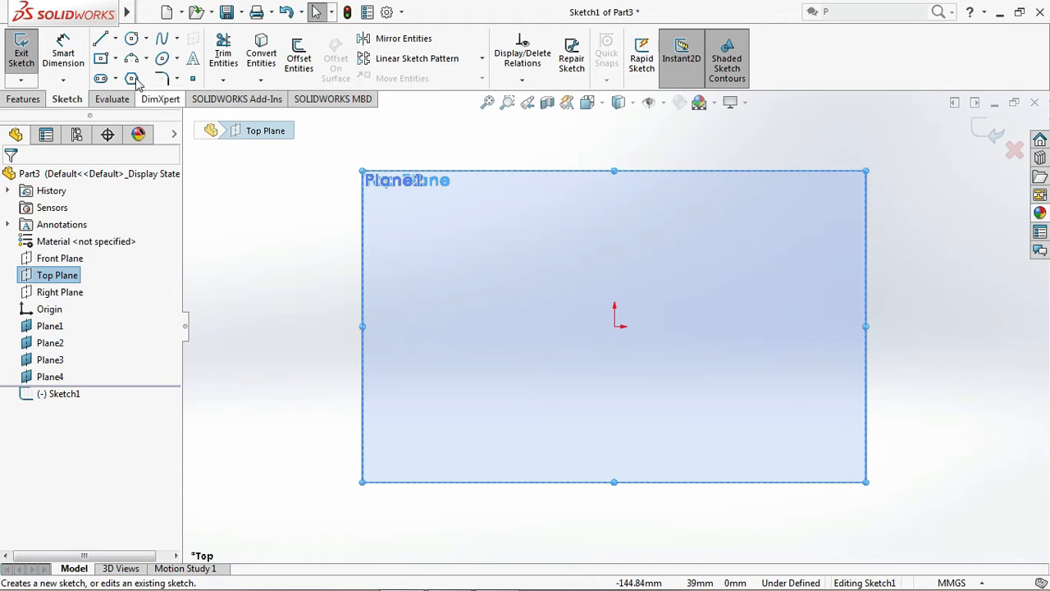
pyautogui.click(131, 38)
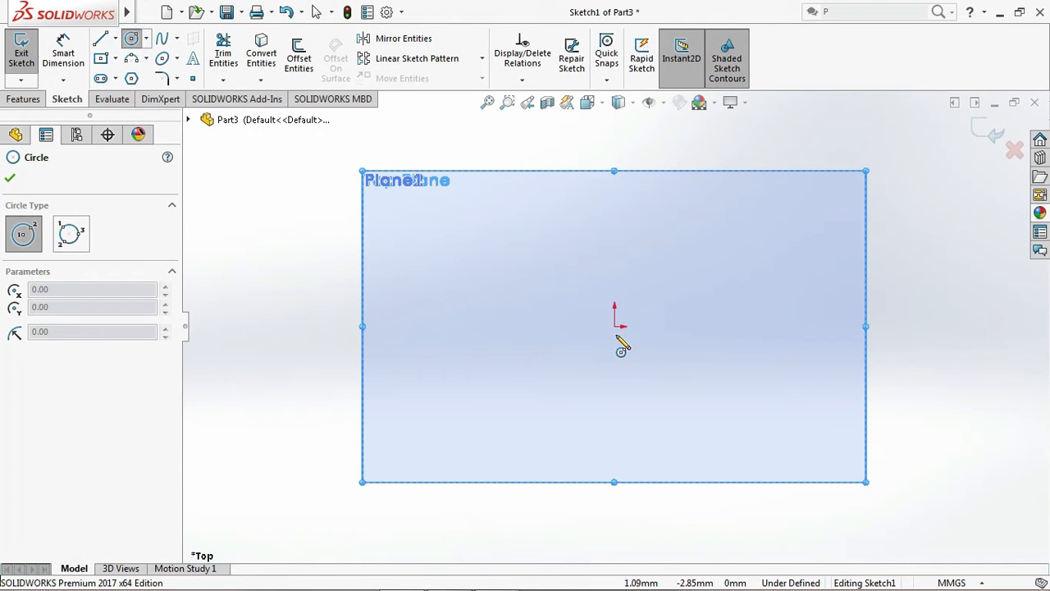
pyautogui.click(615, 327)
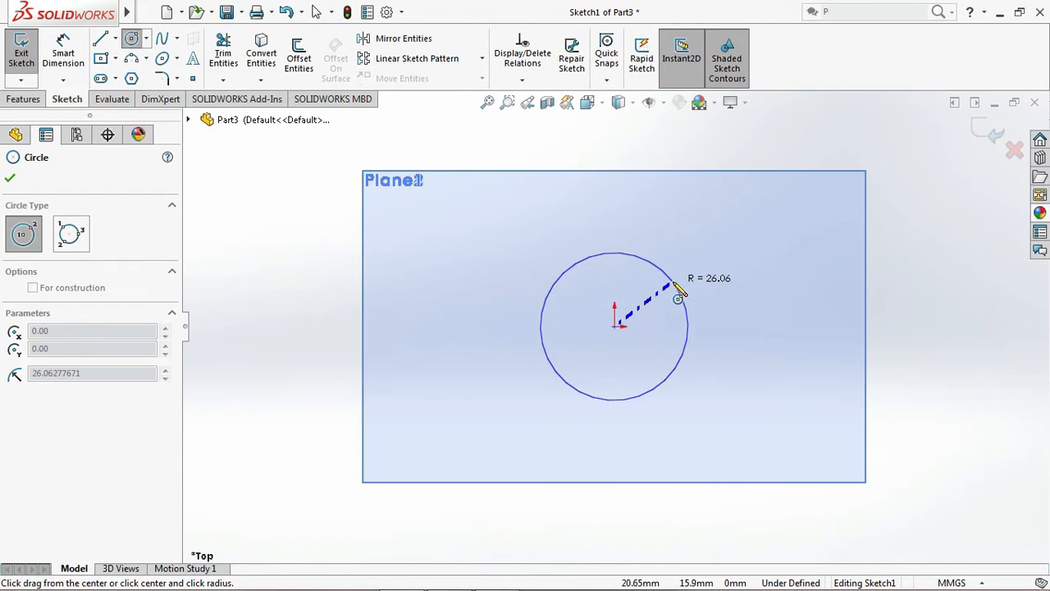
pyautogui.click(680, 296)
# Dimension the circle's diameter as 100 mm and exit the sketch
pyautogui.click(72, 53)
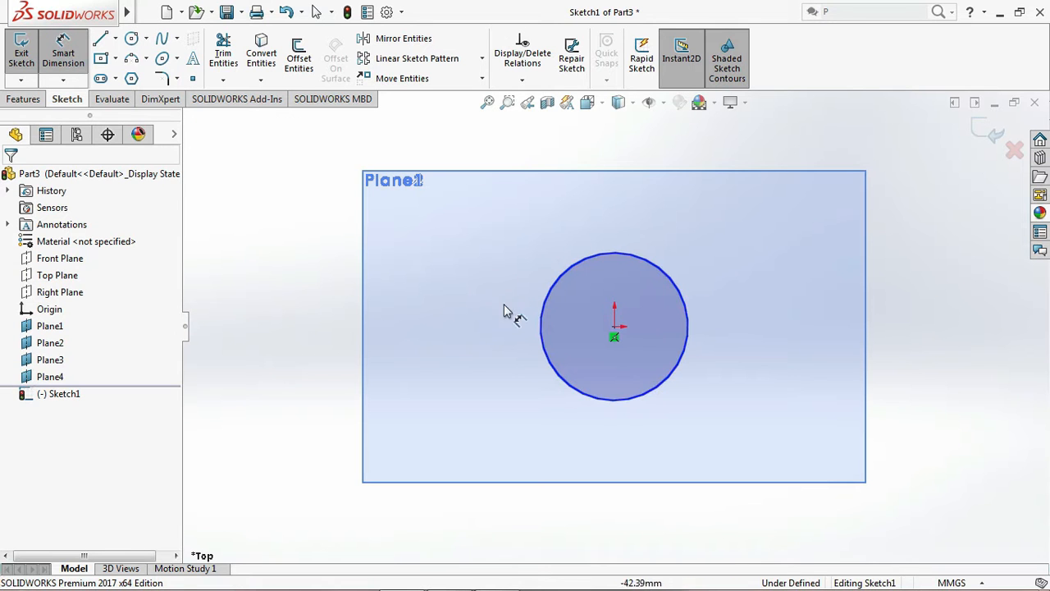
pyautogui.click(542, 341)
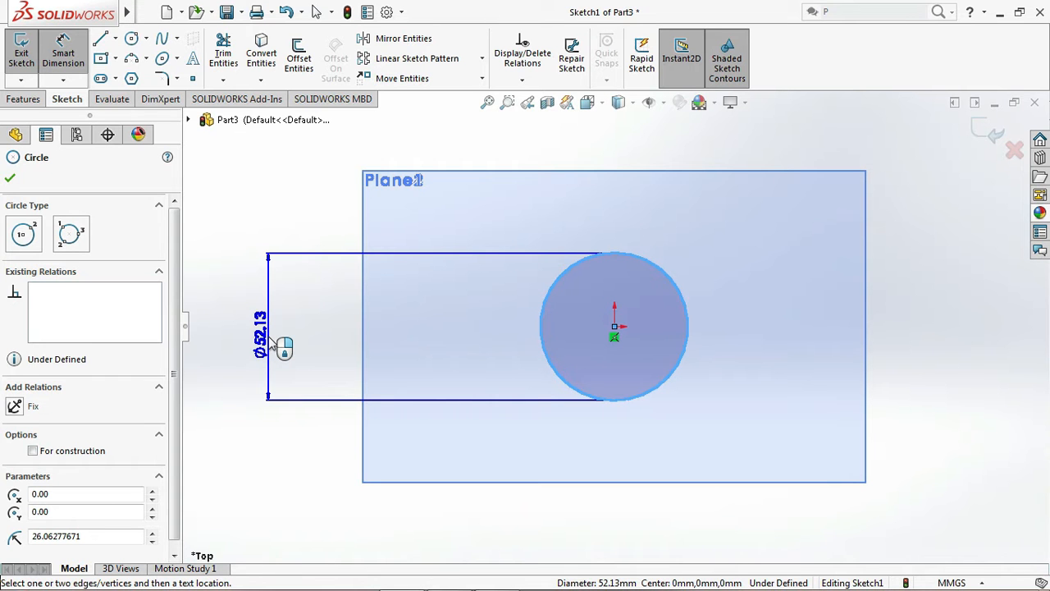
pyautogui.click(275, 347)
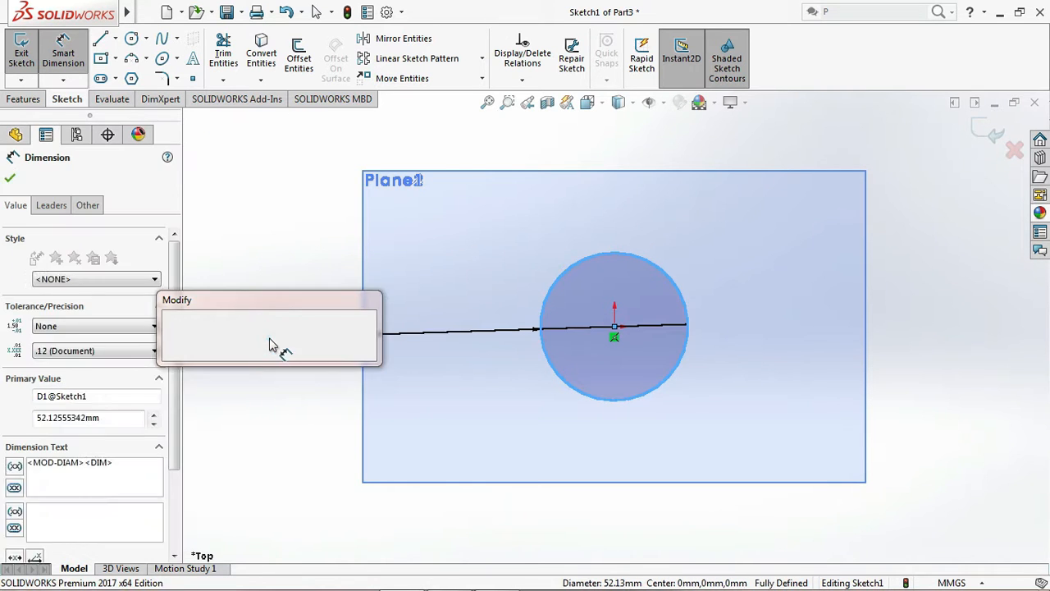
pyautogui.write('100')
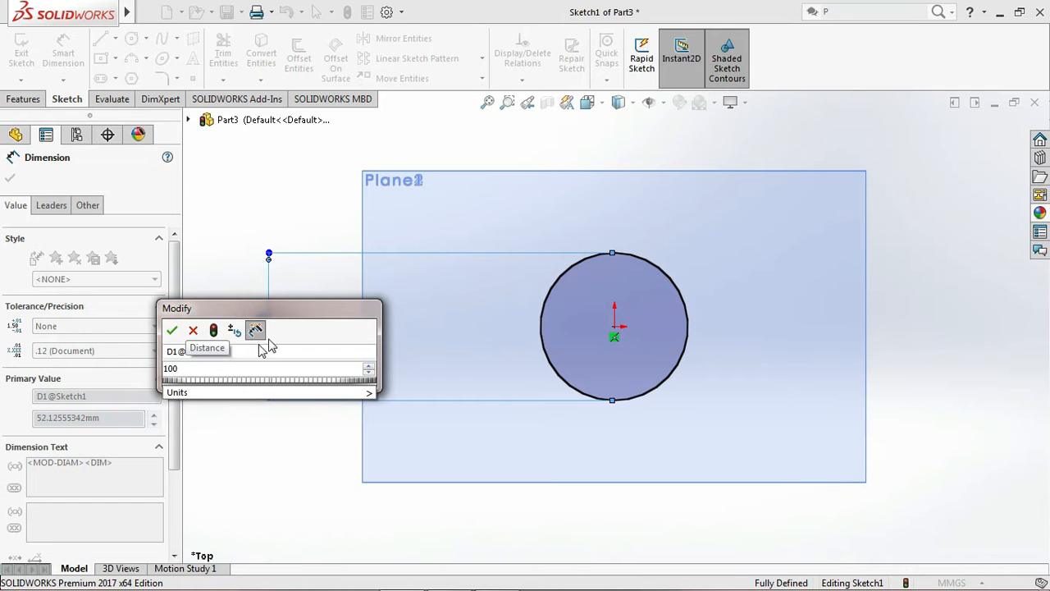
pyautogui.click(172, 330)
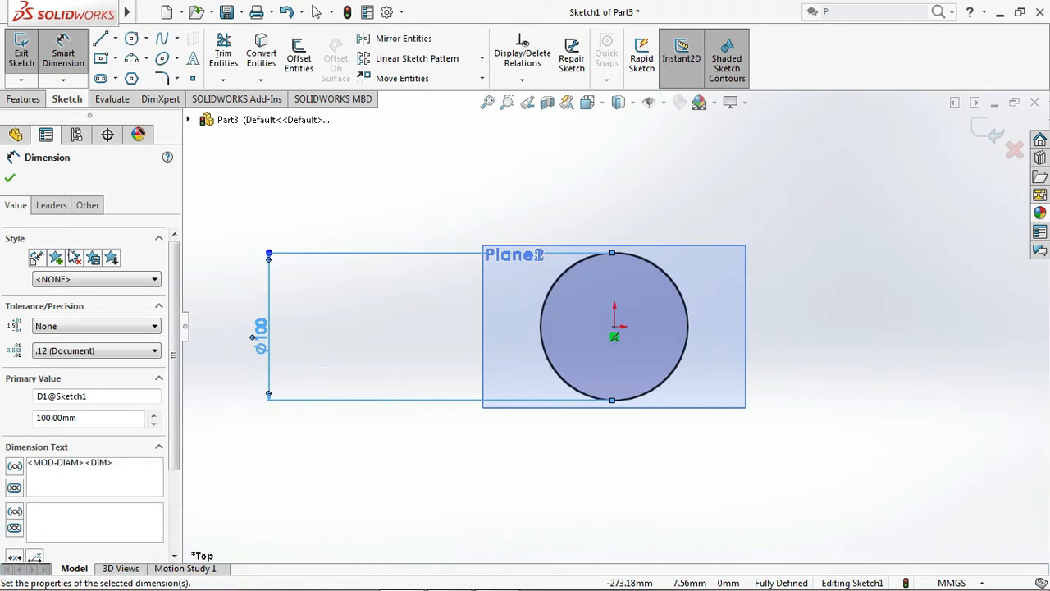
pyautogui.click(8, 179)
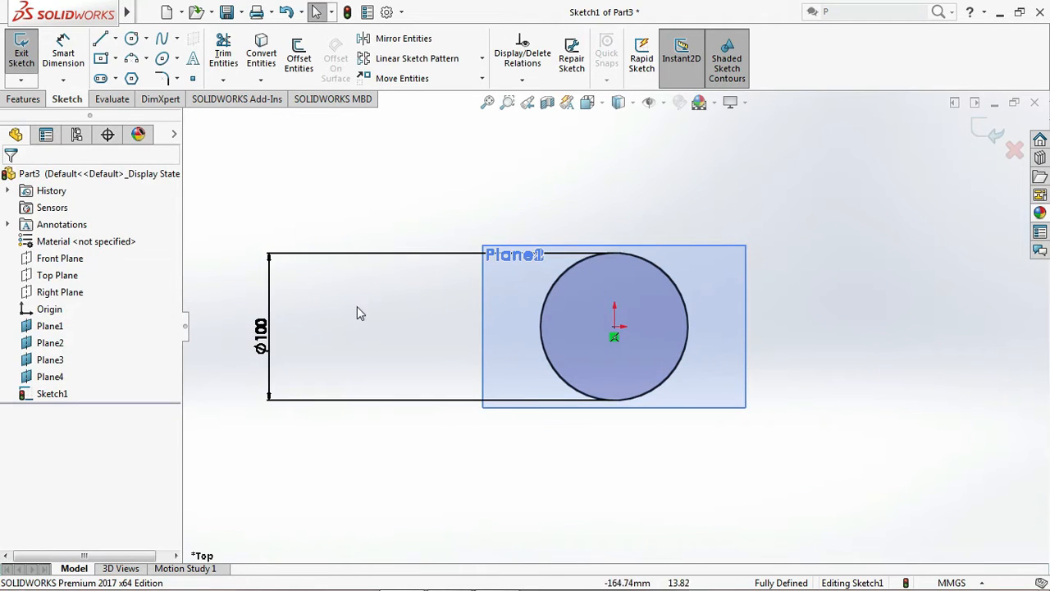
pyautogui.click(987, 132)
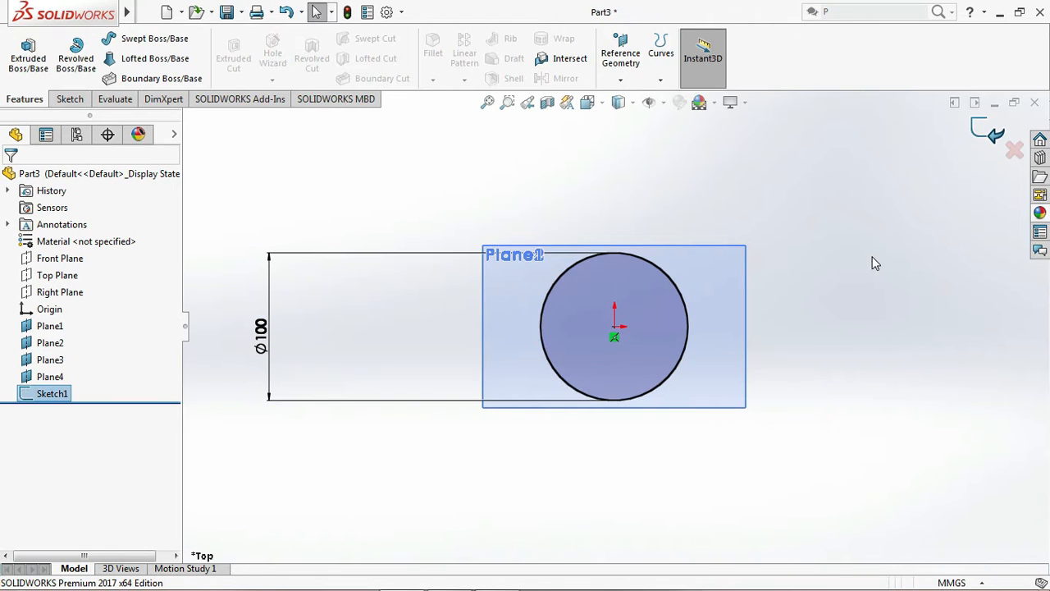
# Sketch on Plane1 by converting the Top Plane circle into sketch geometry with Convert Entities, and exit the sketch
pyautogui.click(49, 327)
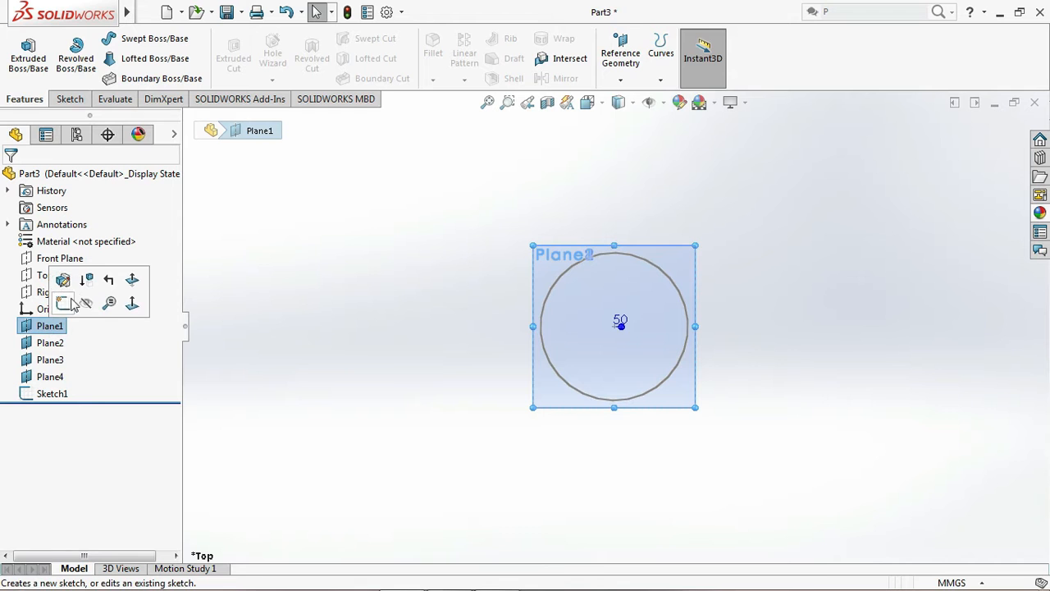
pyautogui.click(63, 303)
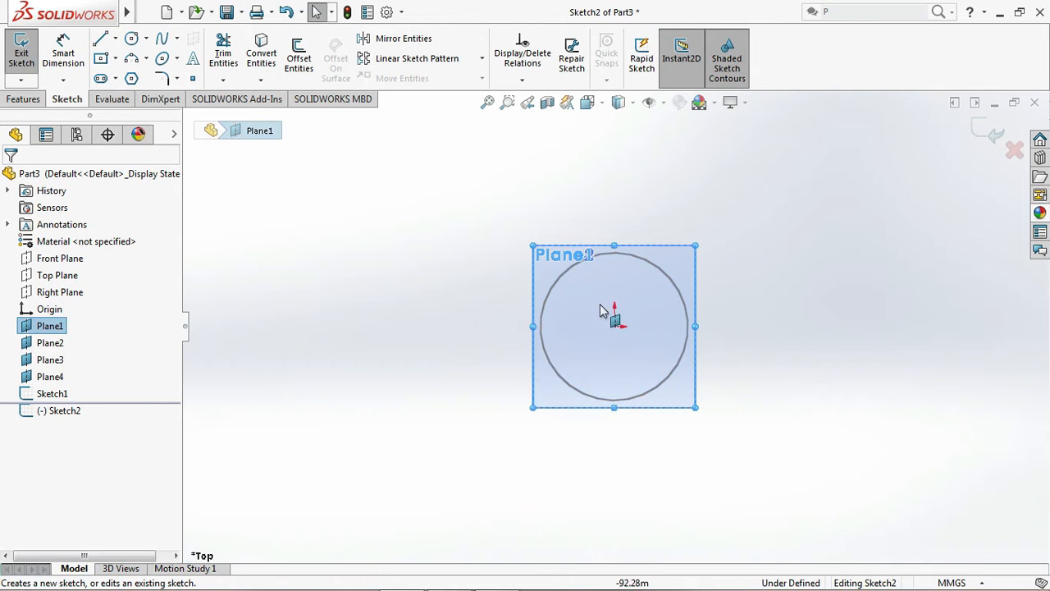
pyautogui.click(548, 297)
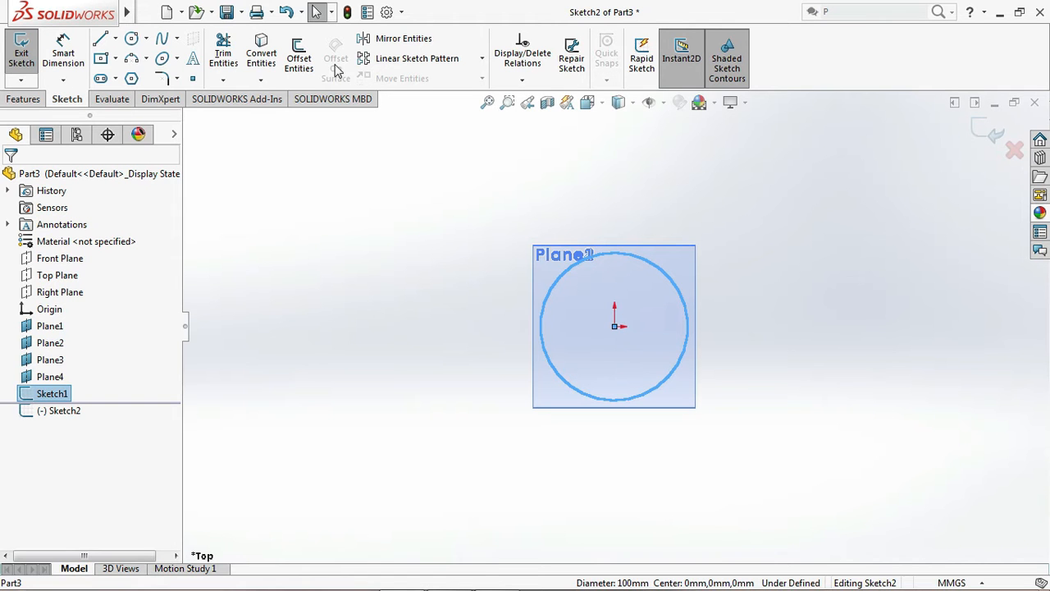
pyautogui.click(261, 54)
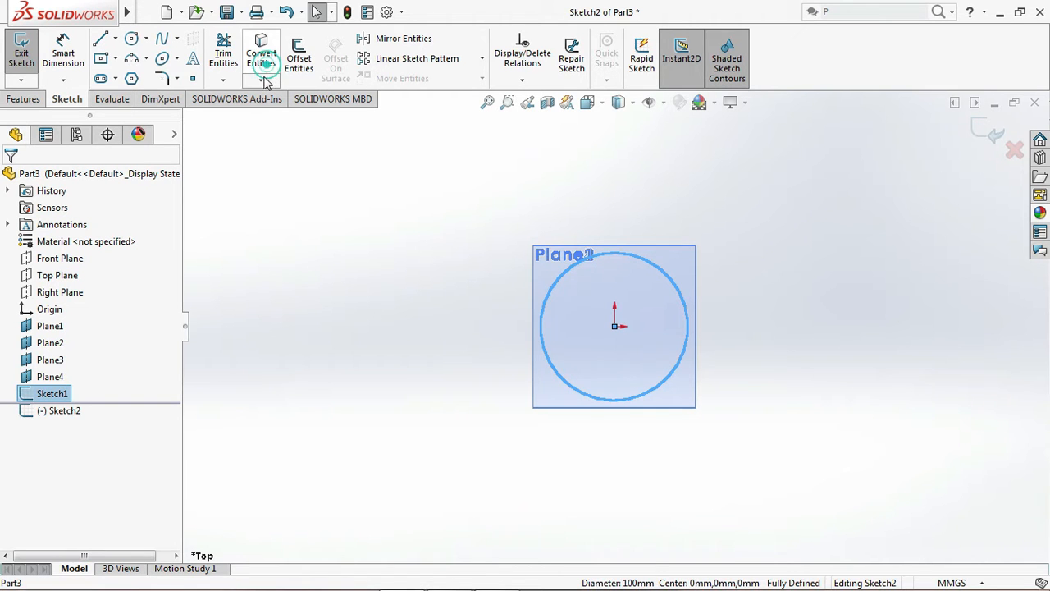
pyautogui.click(775, 310)
pyautogui.press('Up')
pyautogui.press('Up')
pyautogui.press('Up')
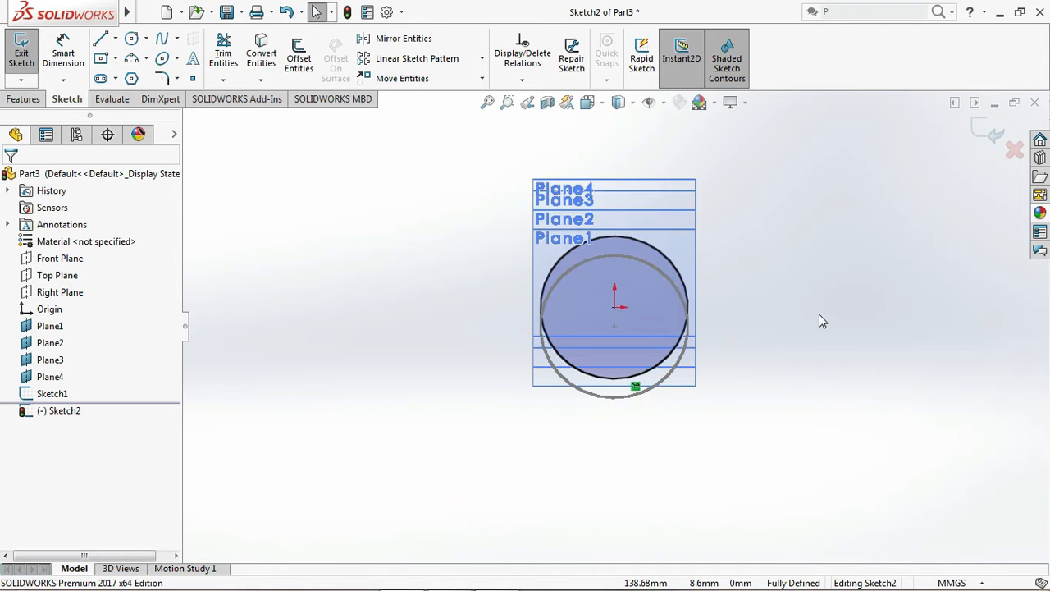
pyautogui.click(984, 134)
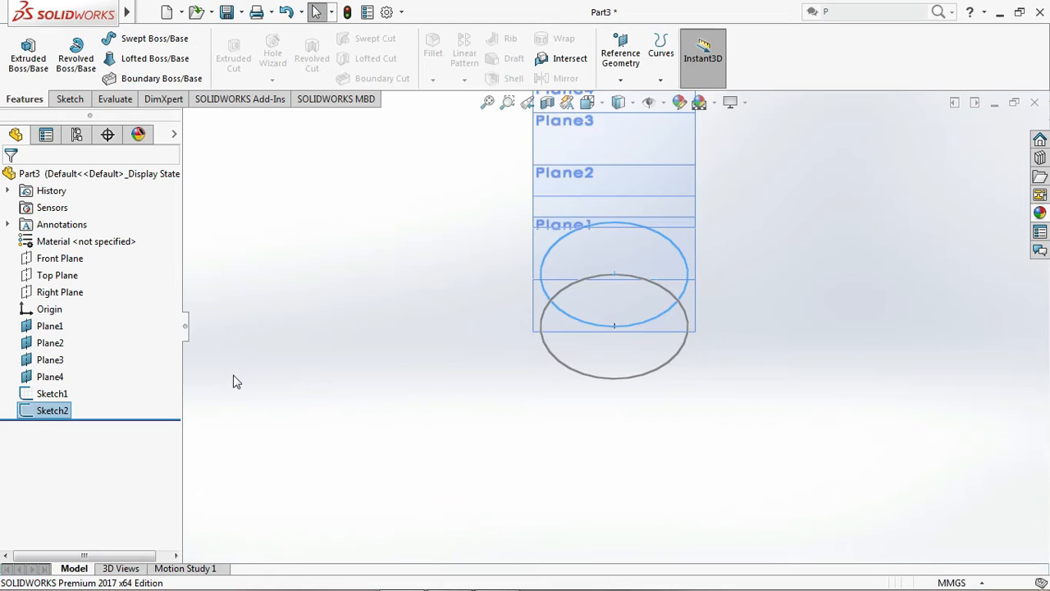
pyautogui.click(50, 343)
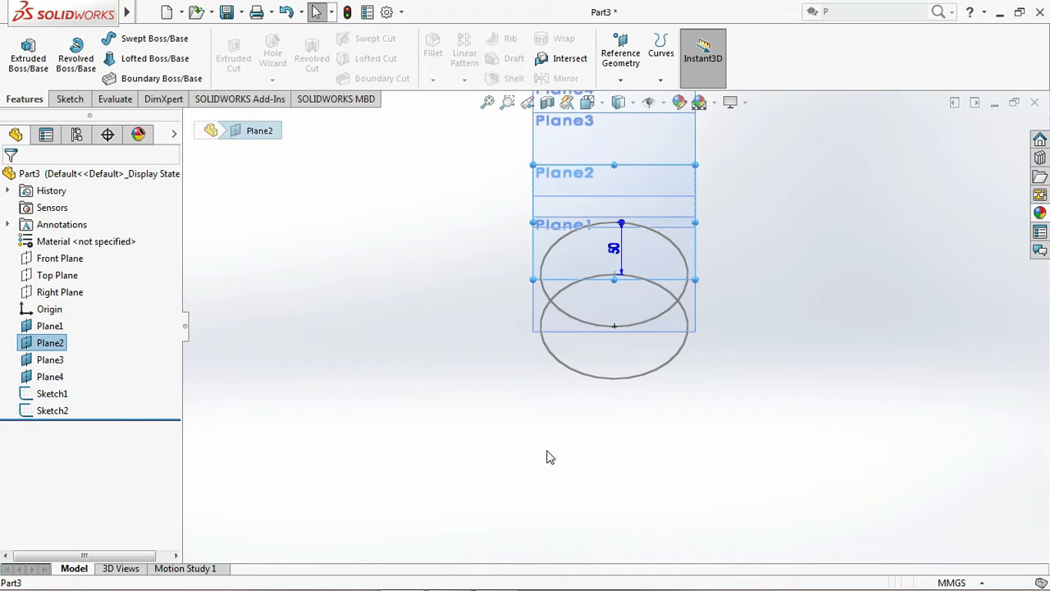
pyautogui.click(287, 322)
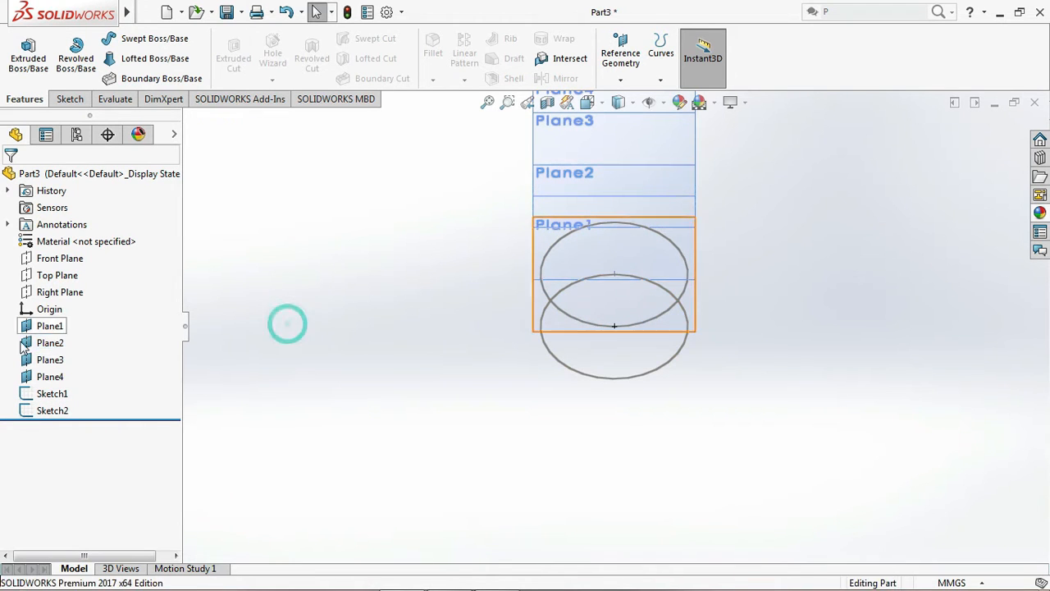
# Start a sketch on Plane2 and draw a circle of about 32 mm radius centred on the origin
pyautogui.click(49, 343)
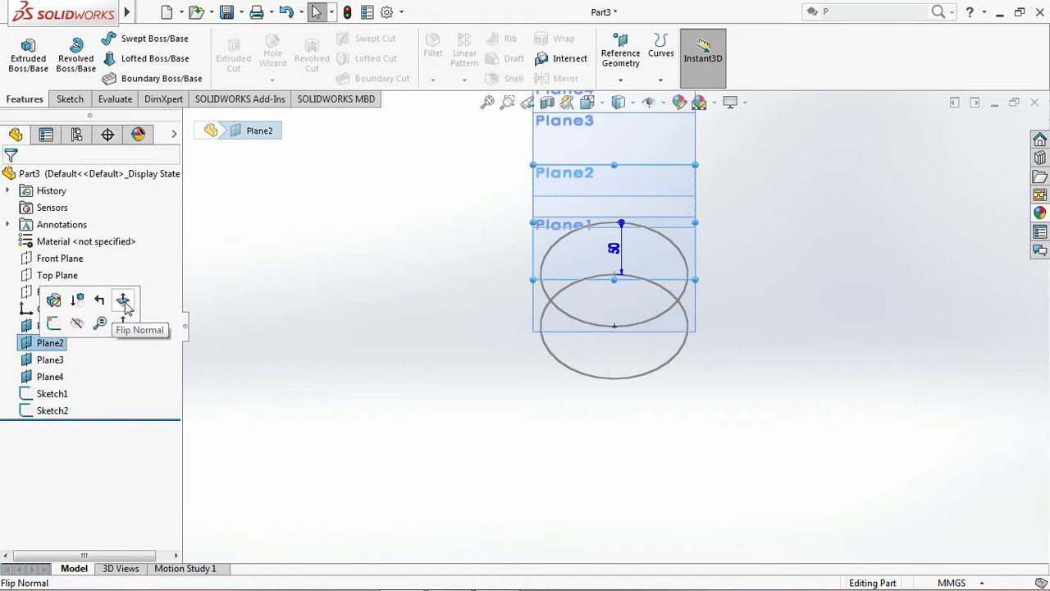
pyautogui.click(355, 354)
pyautogui.press('Up')
pyautogui.press('Up')
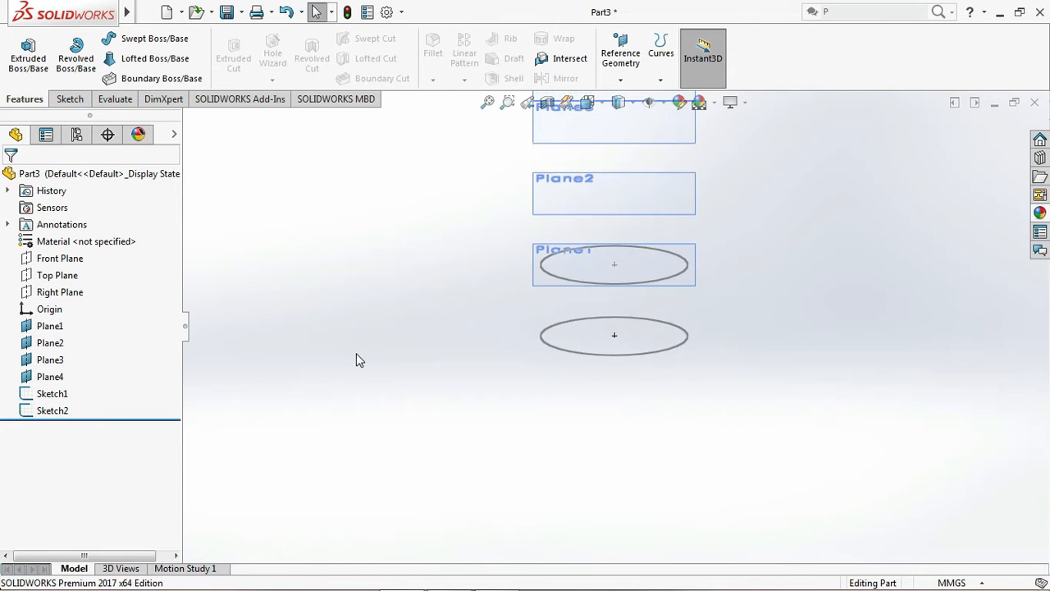
pyautogui.scroll(3, 637, 188)
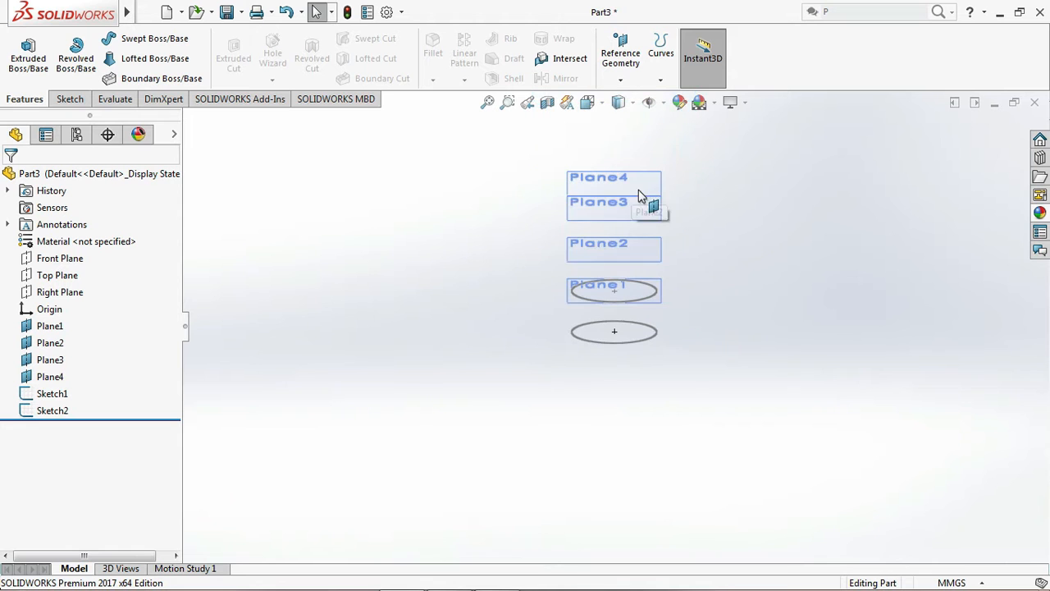
pyautogui.click(49, 342)
pyautogui.click(65, 323)
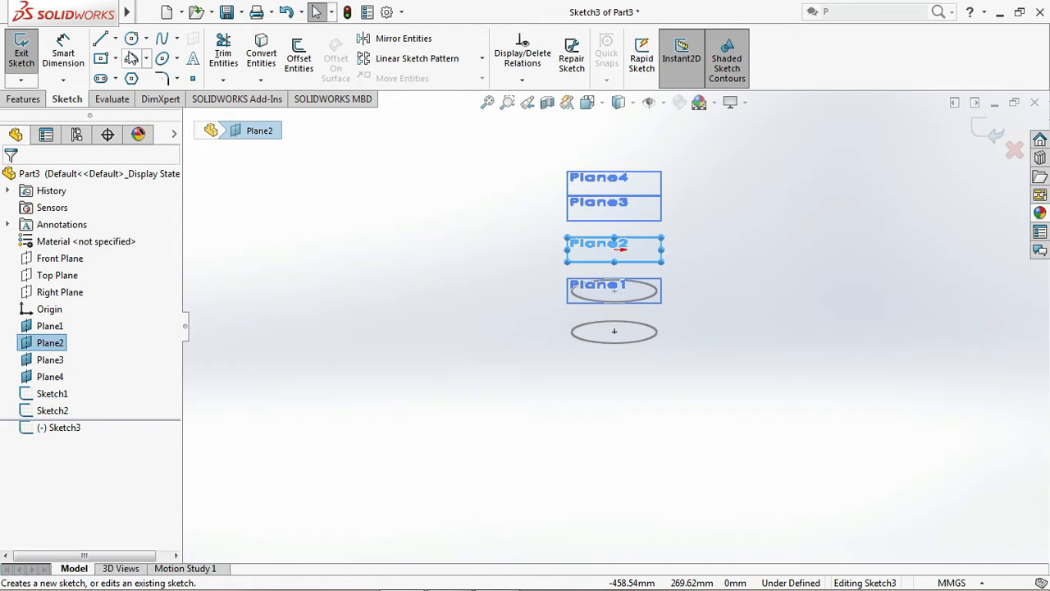
pyautogui.press('Down')
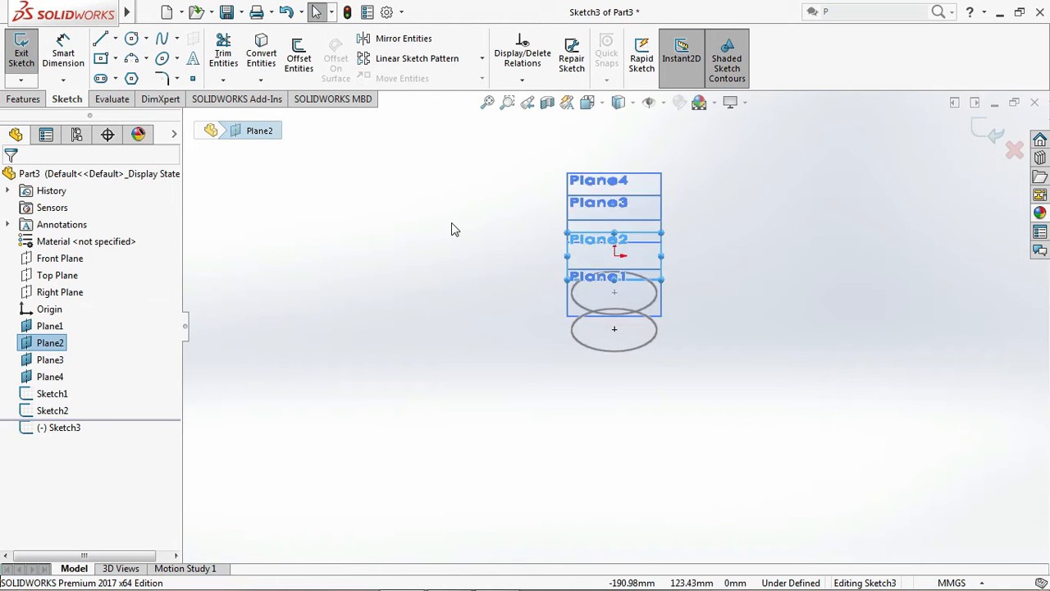
pyautogui.press('Down')
pyautogui.press('Down')
pyautogui.scroll(-7, 635, 298)
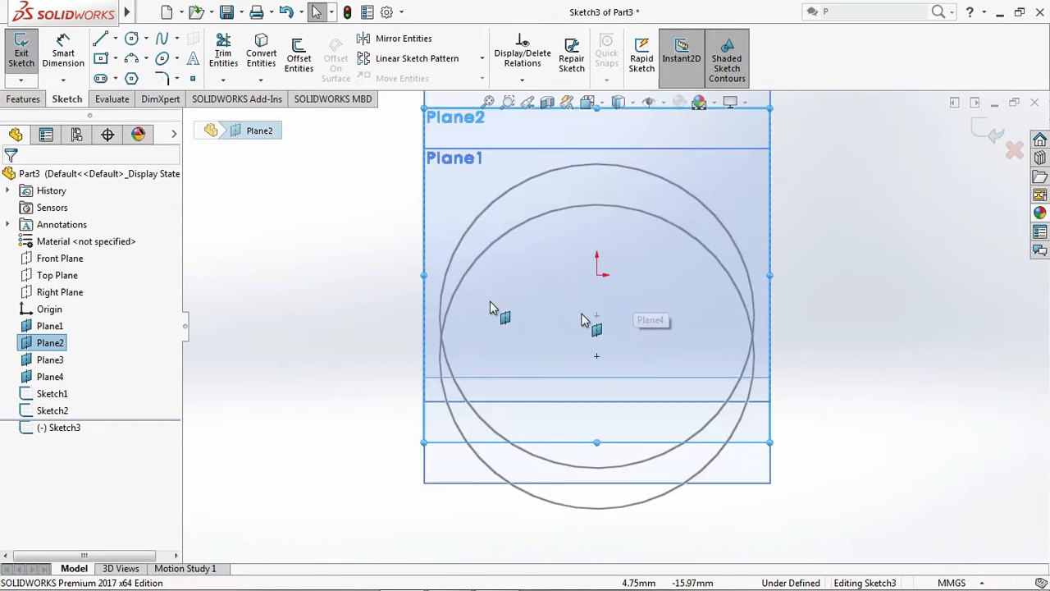
pyautogui.click(131, 39)
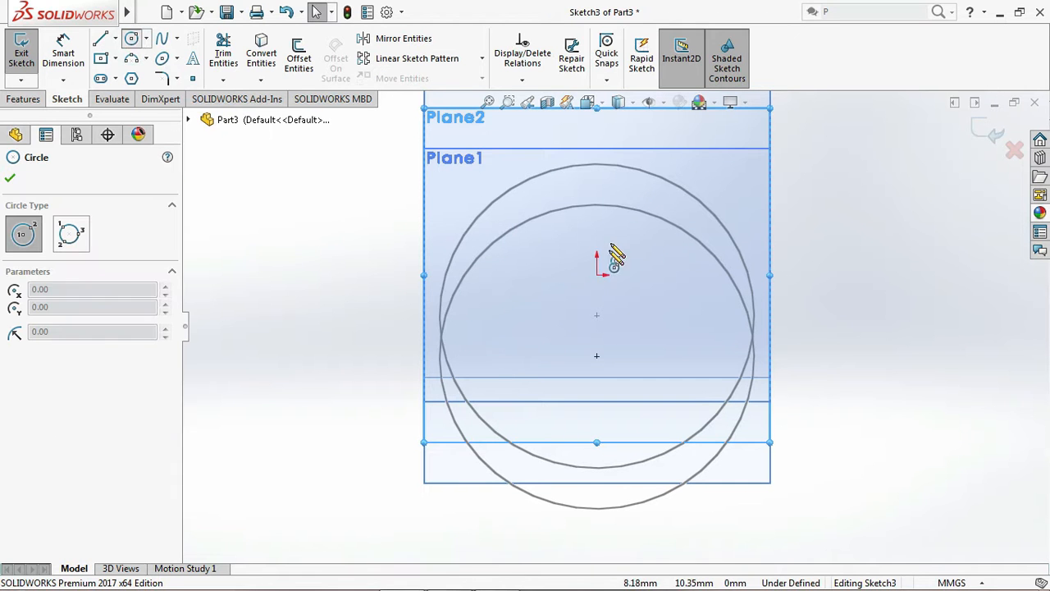
pyautogui.click(596, 275)
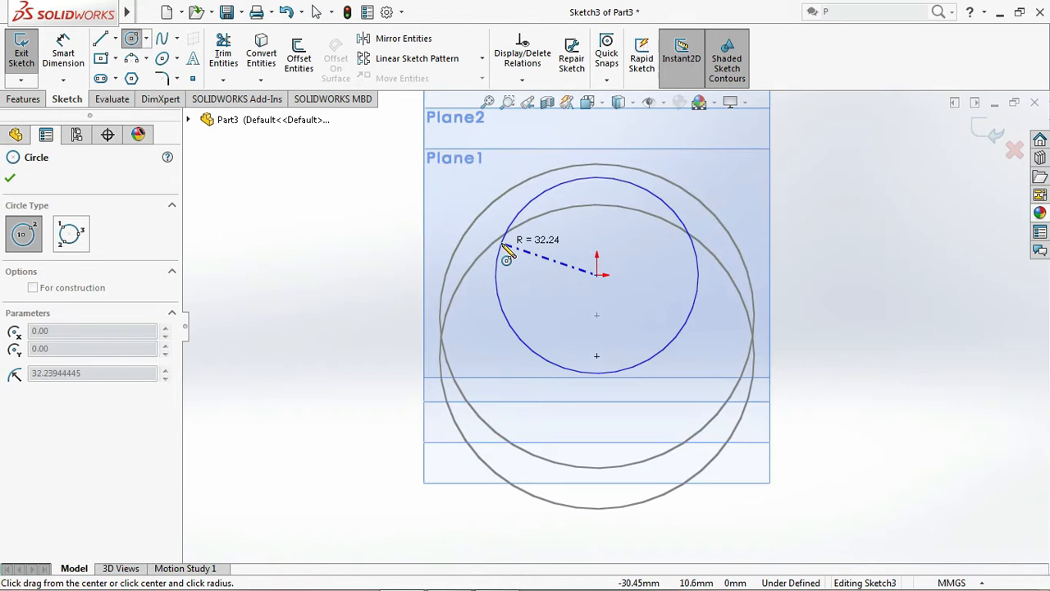
pyautogui.click(500, 241)
# Dimension the Plane2 circle's diameter as 80 mm and exit the sketch
pyautogui.click(63, 51)
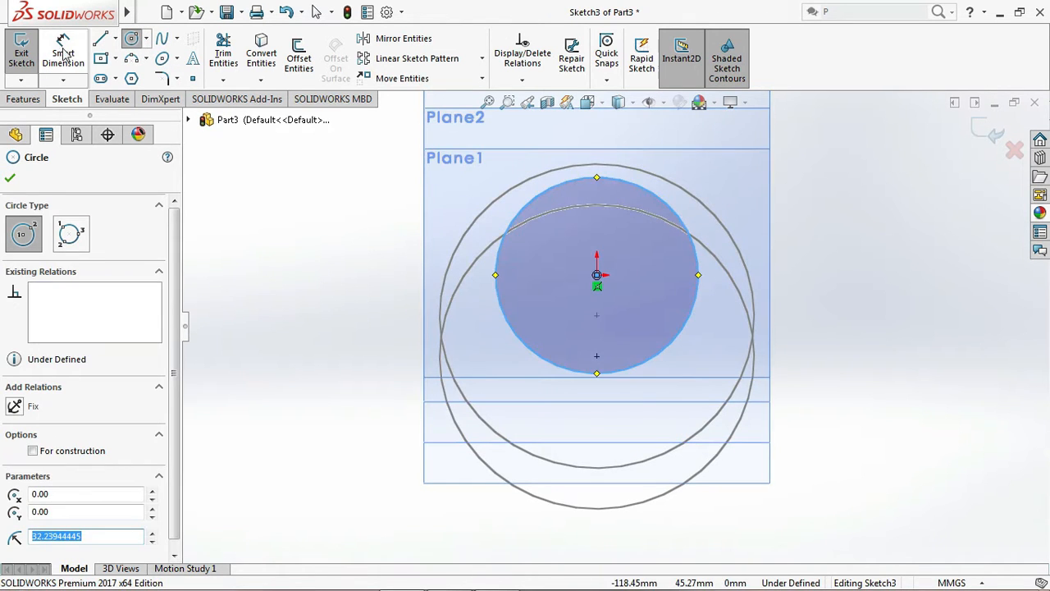
pyautogui.click(498, 266)
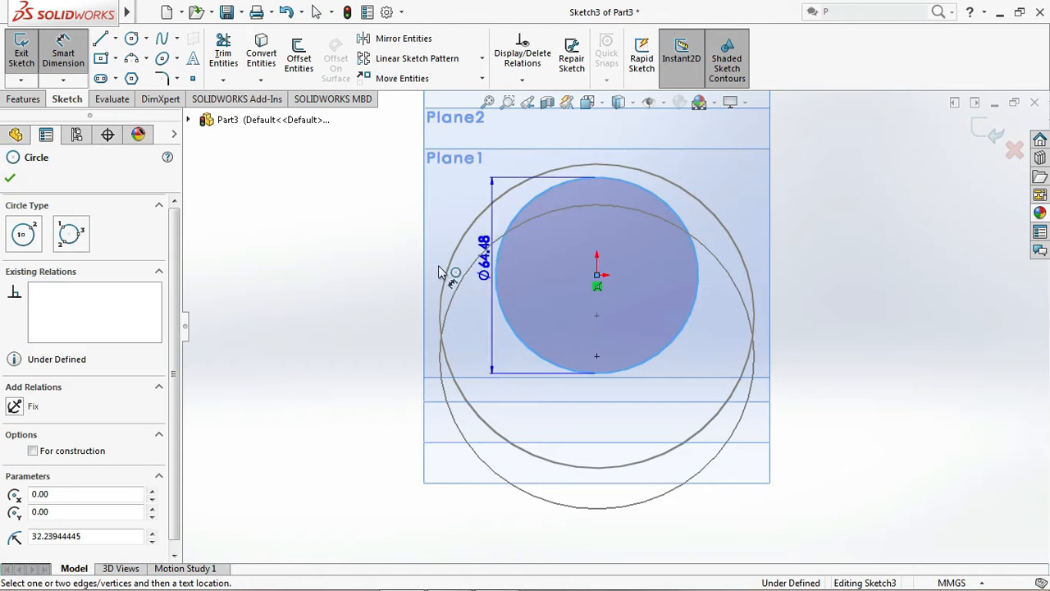
pyautogui.click(322, 279)
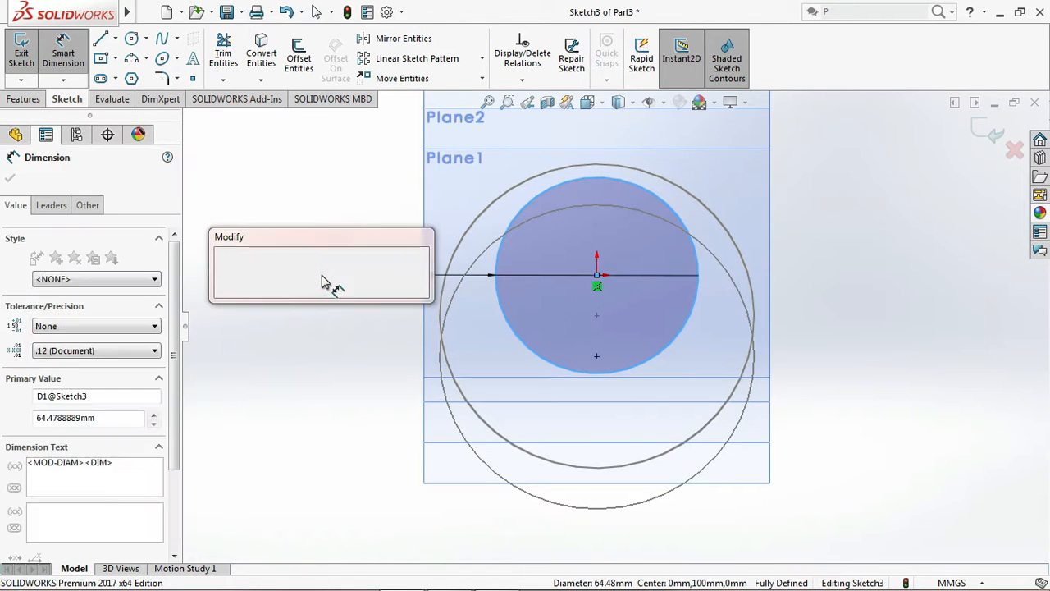
pyautogui.write('80')
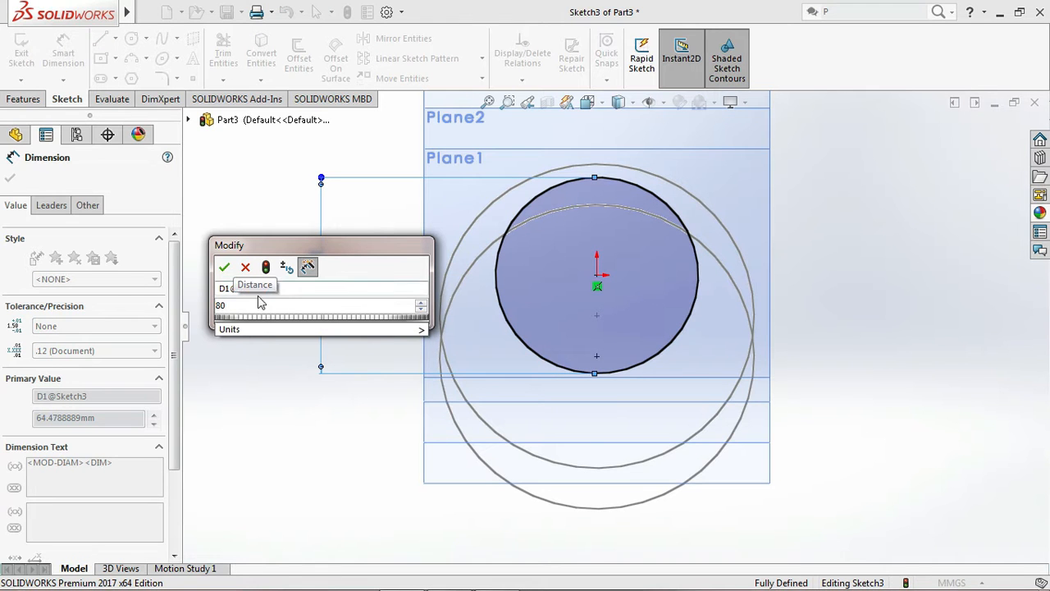
pyautogui.click(224, 267)
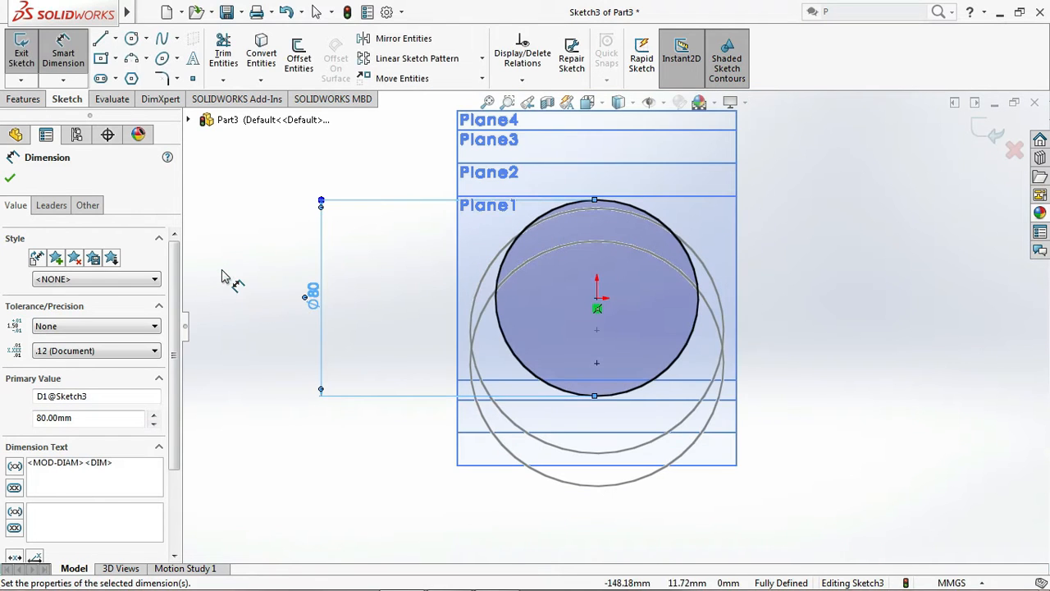
pyautogui.click(992, 137)
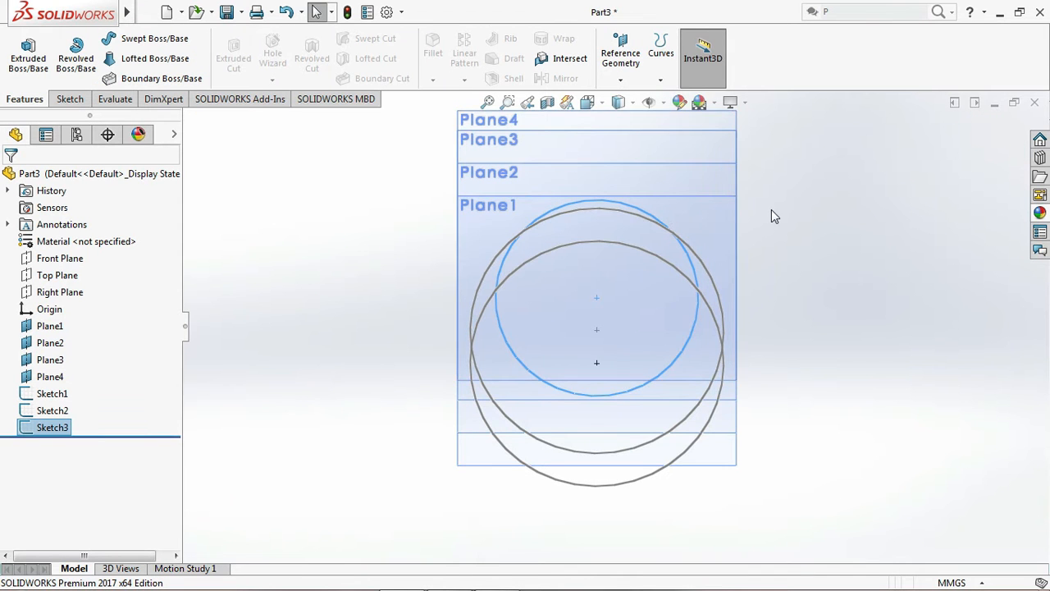
# Start a sketch on Plane3 and draw a circle of about 26 mm radius centred on the origin
pyautogui.scroll(2, 771, 210)
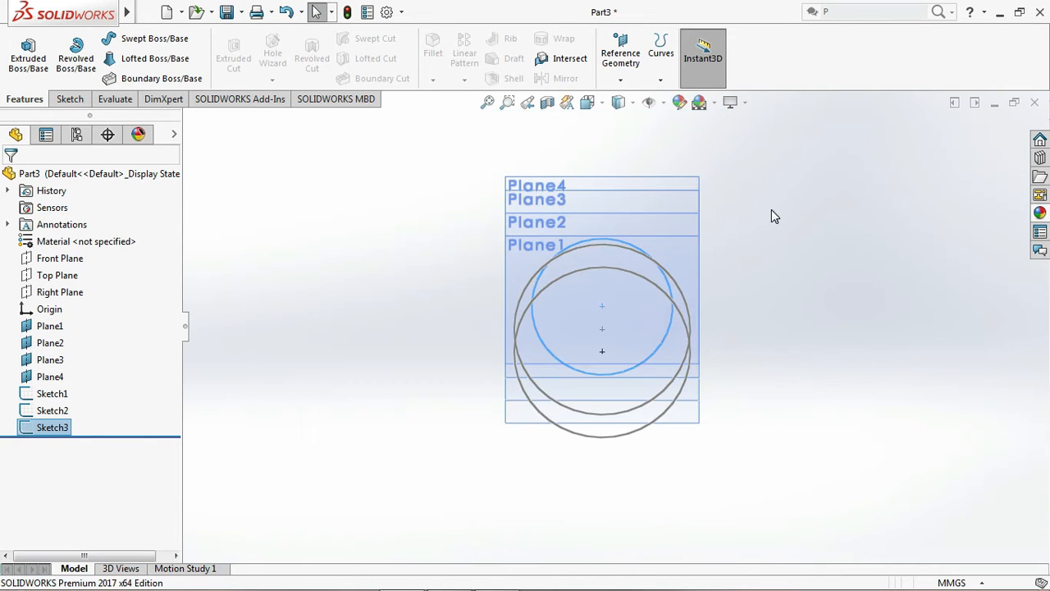
pyautogui.click(51, 359)
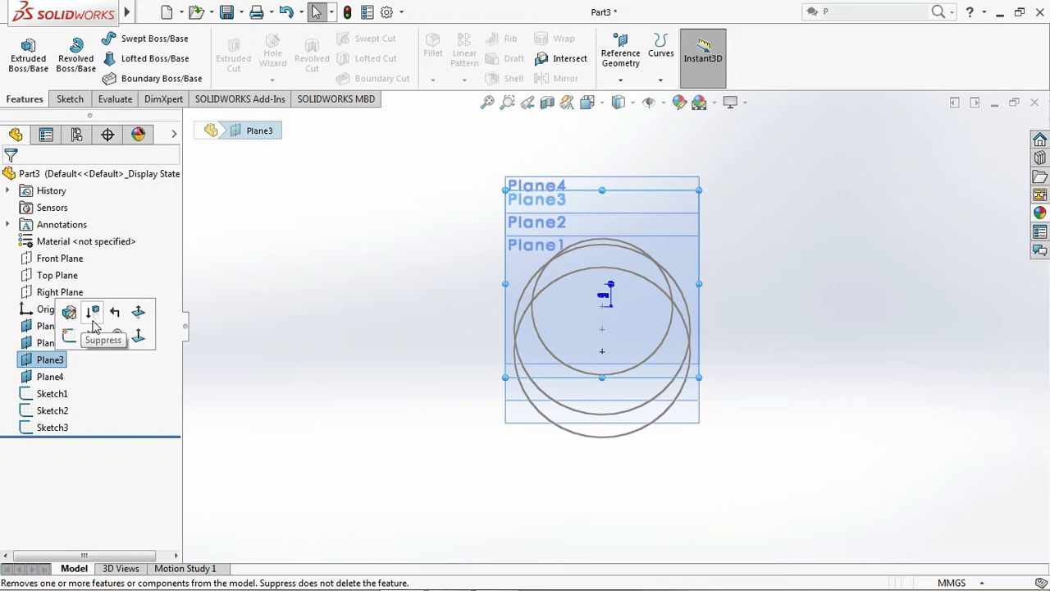
pyautogui.click(70, 335)
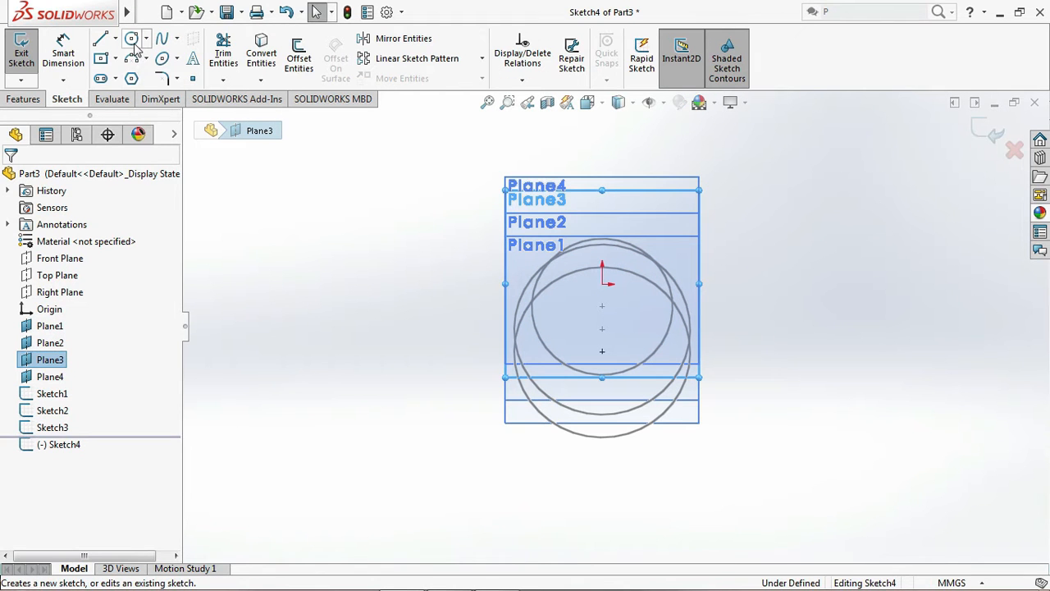
pyautogui.click(131, 39)
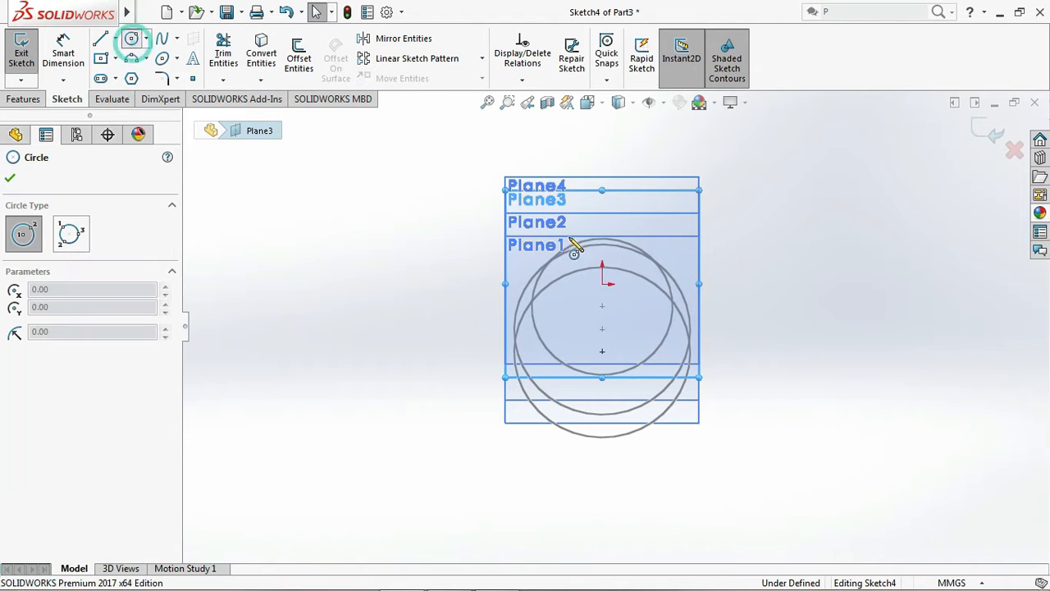
pyautogui.click(604, 285)
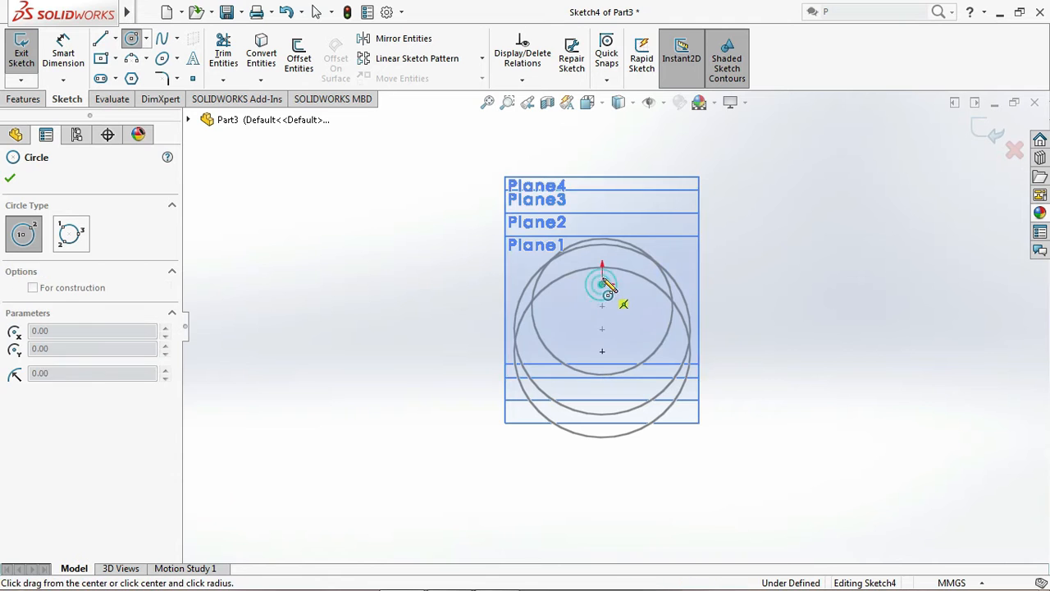
pyautogui.click(604, 240)
# Dimension the Plane3 circle's diameter as 30 mm and exit the sketch
pyautogui.click(70, 64)
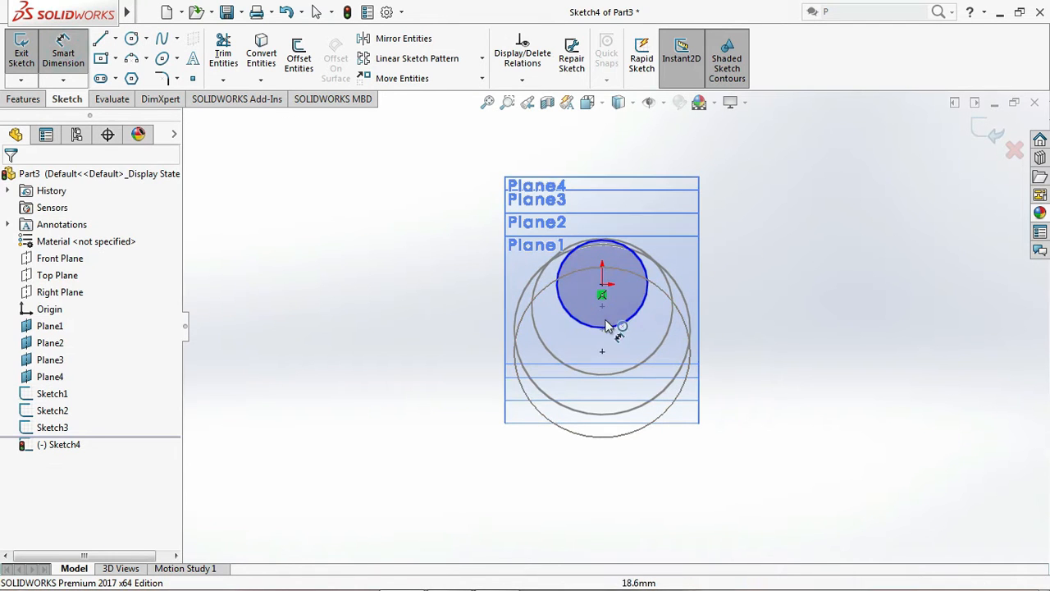
pyautogui.click(560, 302)
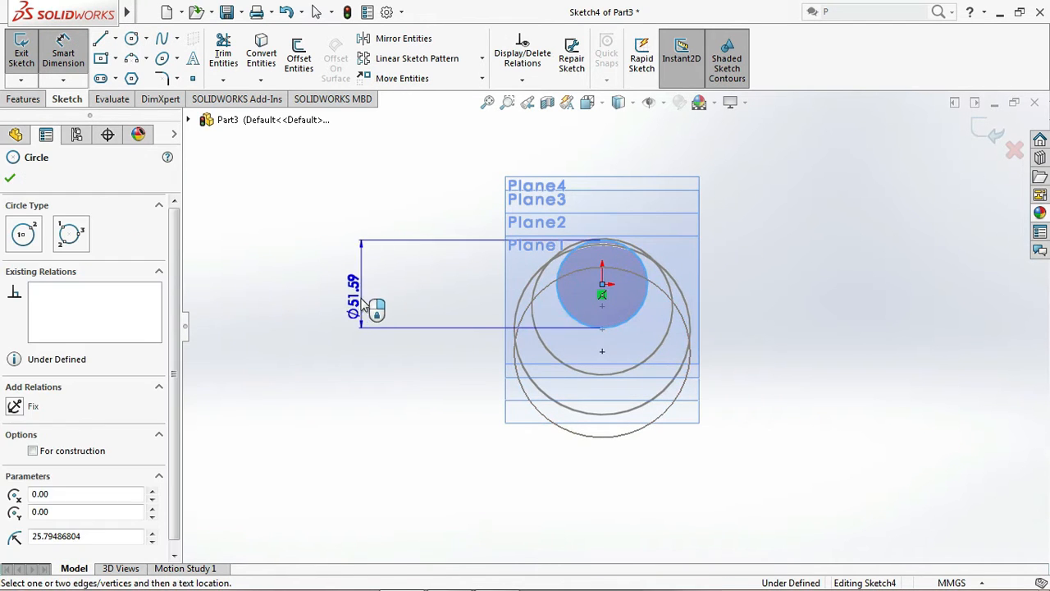
pyautogui.click(359, 303)
pyautogui.write('30')
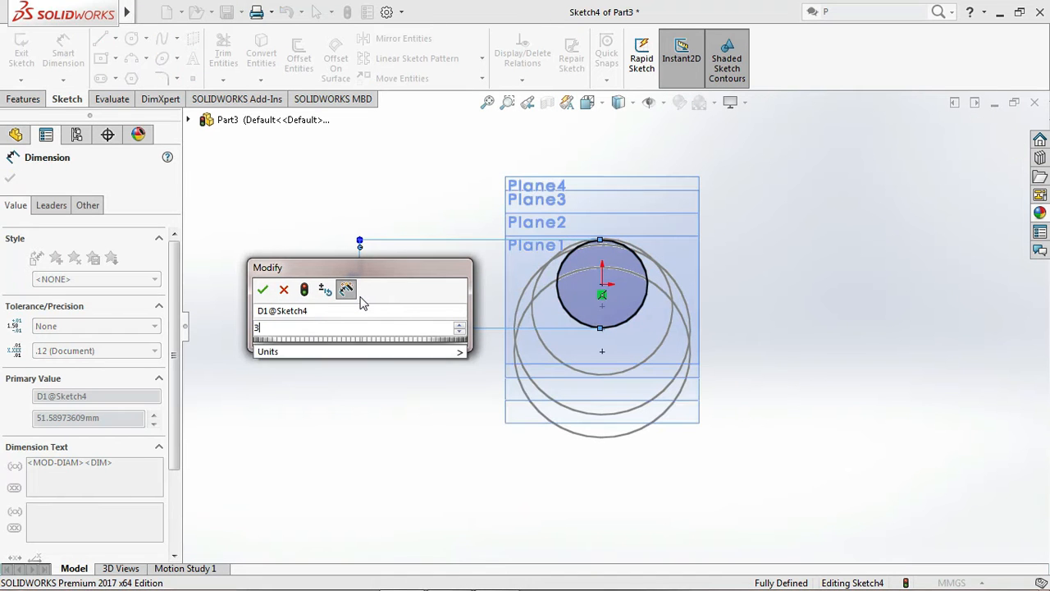
pyautogui.click(263, 289)
pyautogui.click(10, 177)
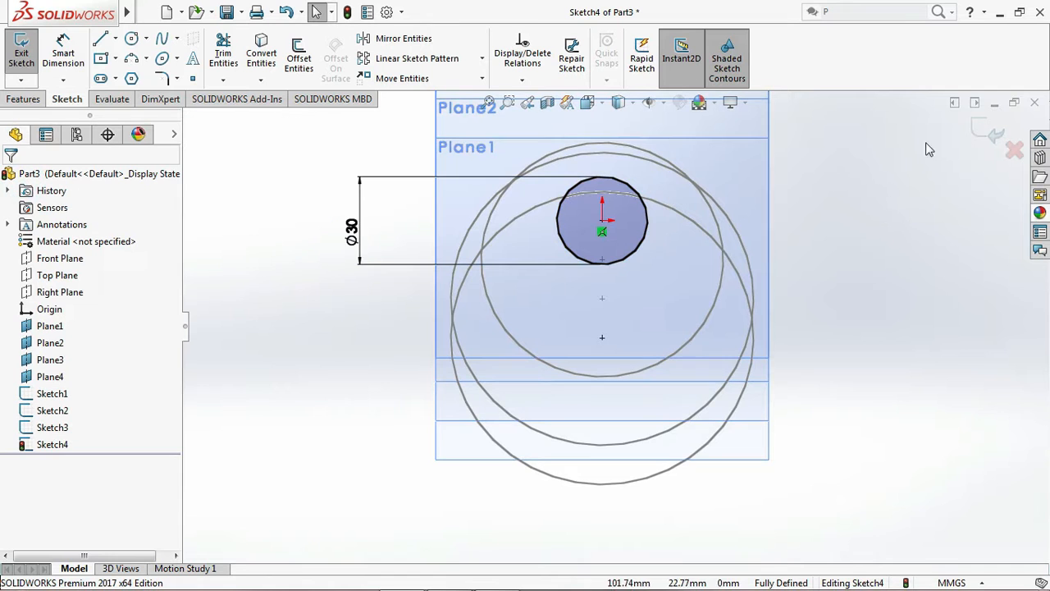
pyautogui.click(983, 132)
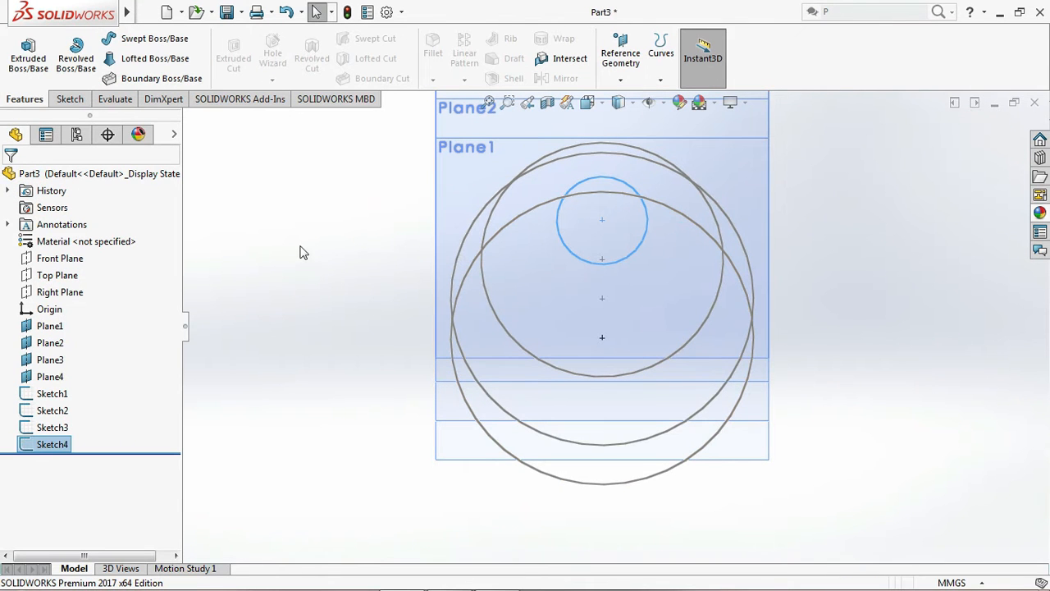
# Sketch on Plane4 by converting the Plane3 circle into sketch geometry with Convert Entities, and exit the sketch
pyautogui.click(49, 376)
pyautogui.click(68, 354)
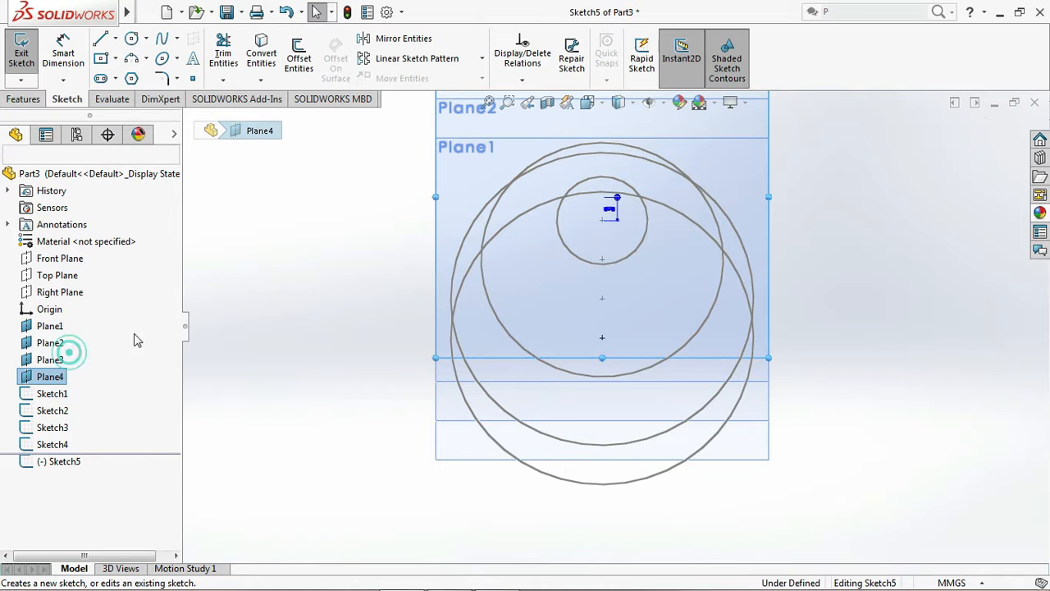
pyautogui.click(572, 256)
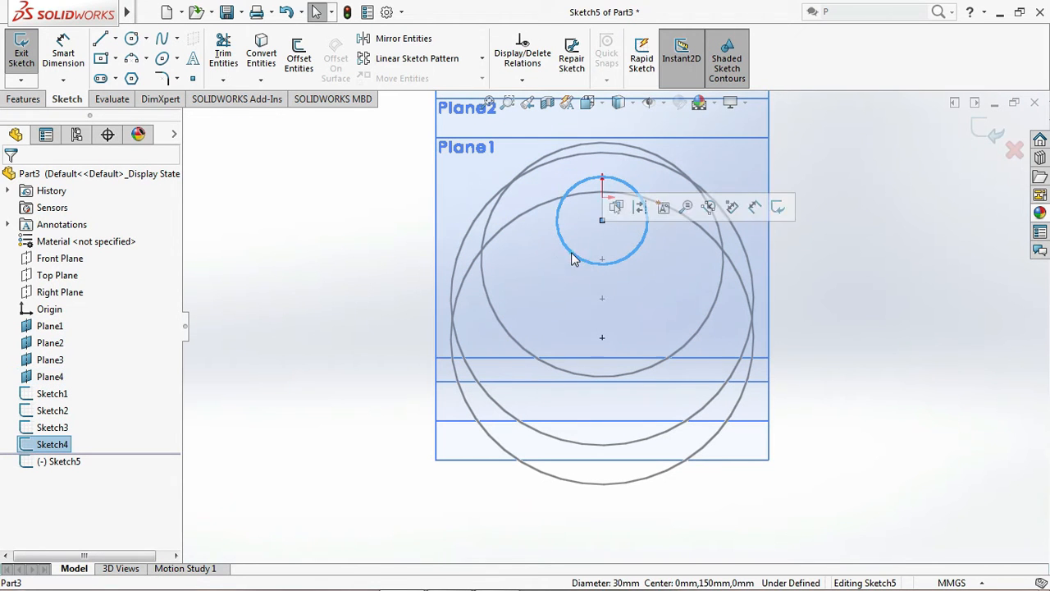
pyautogui.click(260, 62)
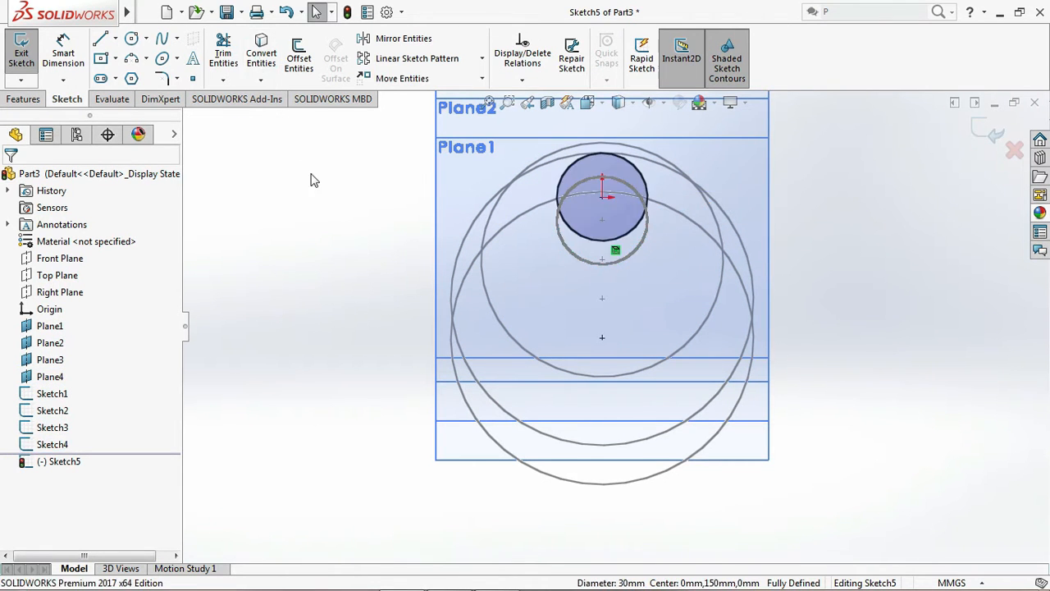
pyautogui.click(979, 132)
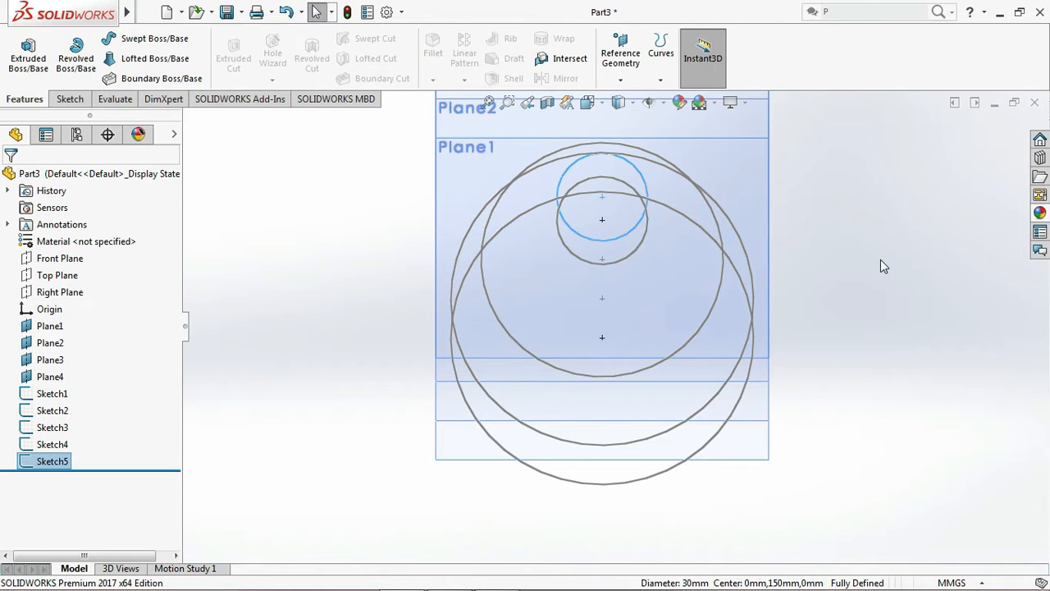
# Create a lofted boss through all five circle profiles, picked in order from the Plane4 circle down to the Top Plane circle
pyautogui.click(486, 103)
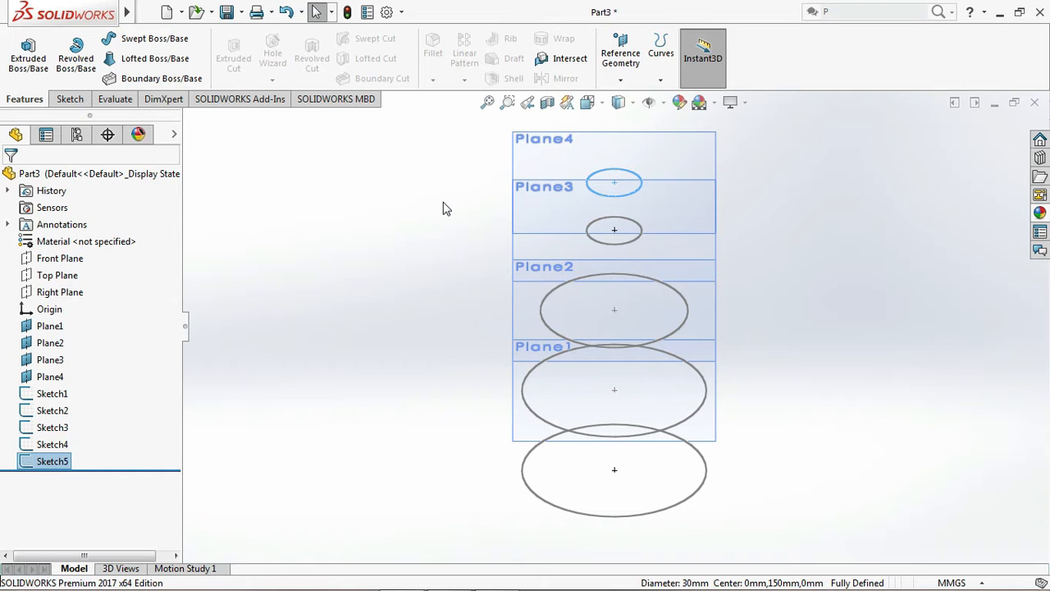
pyautogui.click(485, 102)
pyautogui.click(426, 310)
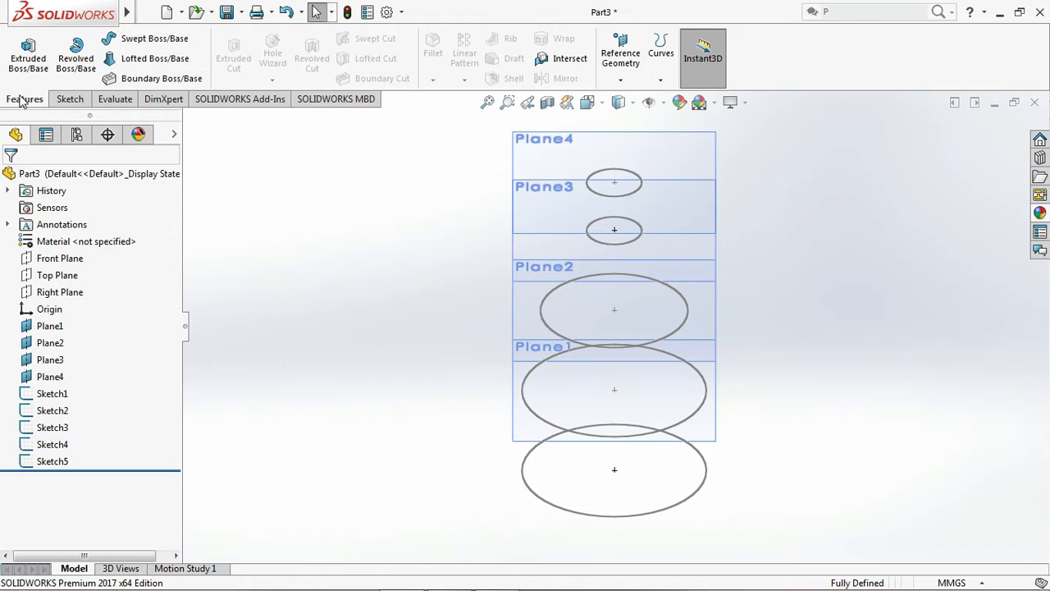
pyautogui.click(168, 65)
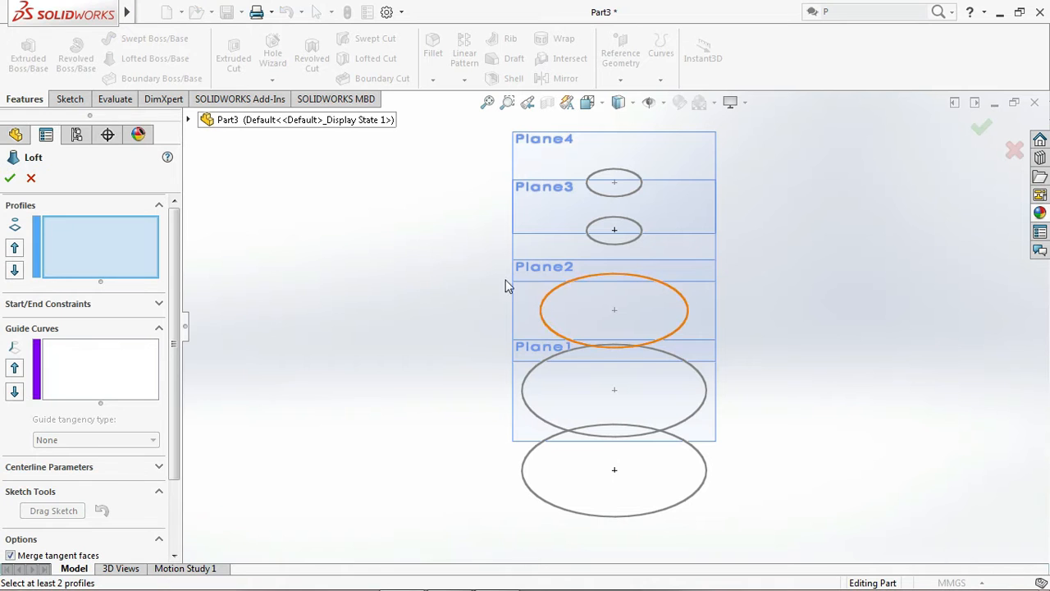
pyautogui.click(600, 195)
pyautogui.click(597, 243)
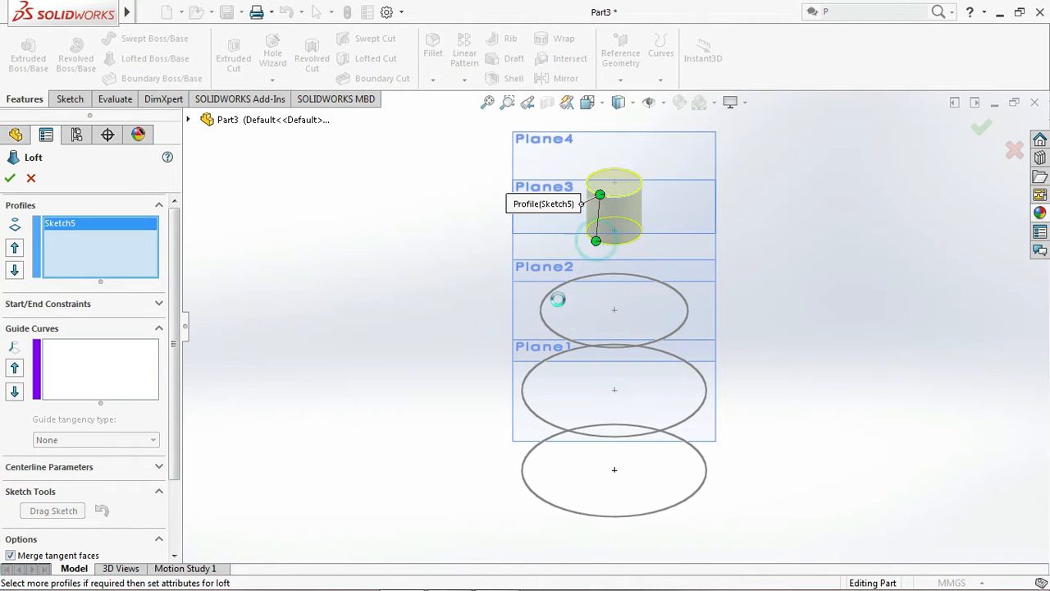
pyautogui.click(544, 319)
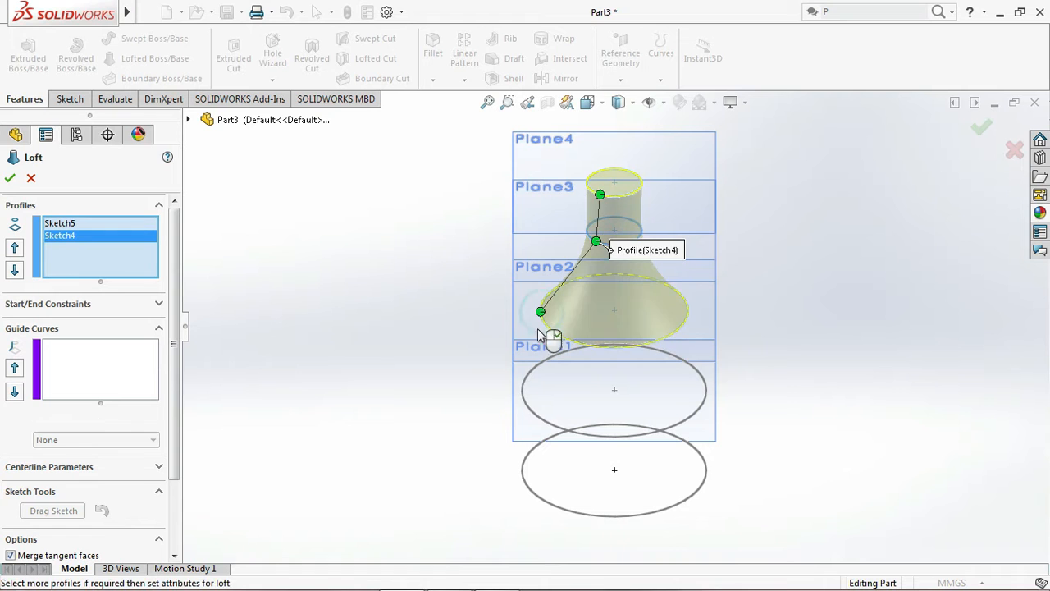
pyautogui.click(530, 408)
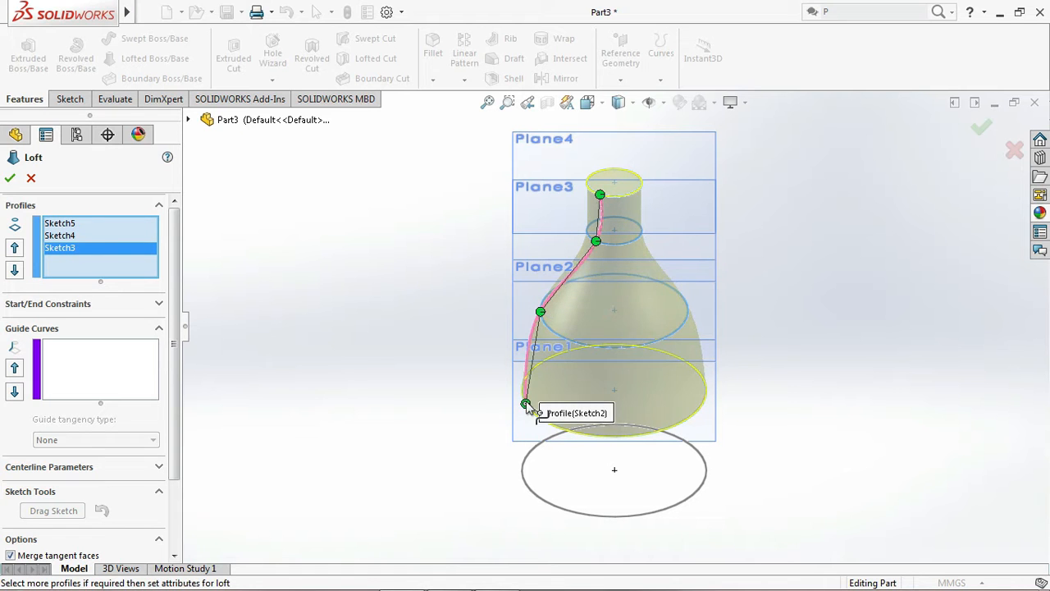
pyautogui.click(530, 493)
pyautogui.click(10, 178)
pyautogui.click(367, 360)
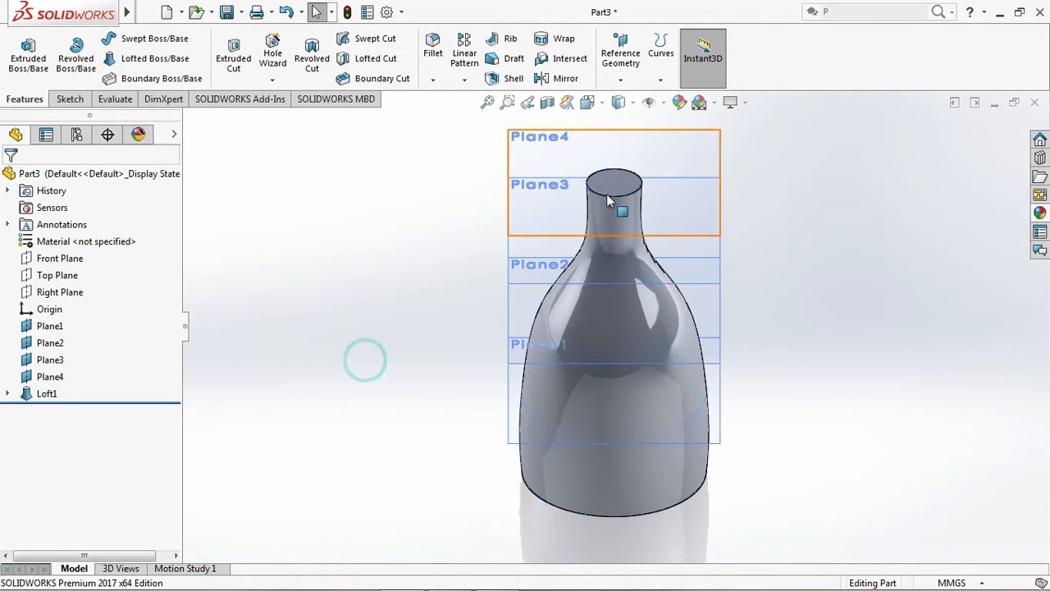
# Hide the four offset reference planes, Plane4, Plane3, Plane2 and Plane1, around the lofted bottle
pyautogui.click(624, 138)
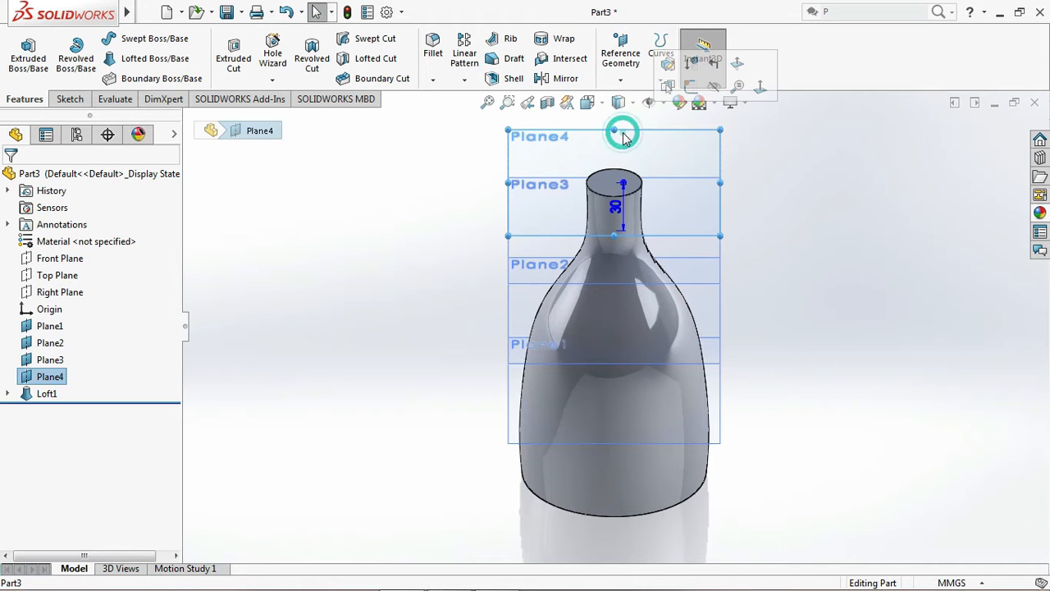
pyautogui.click(714, 87)
pyautogui.click(716, 283)
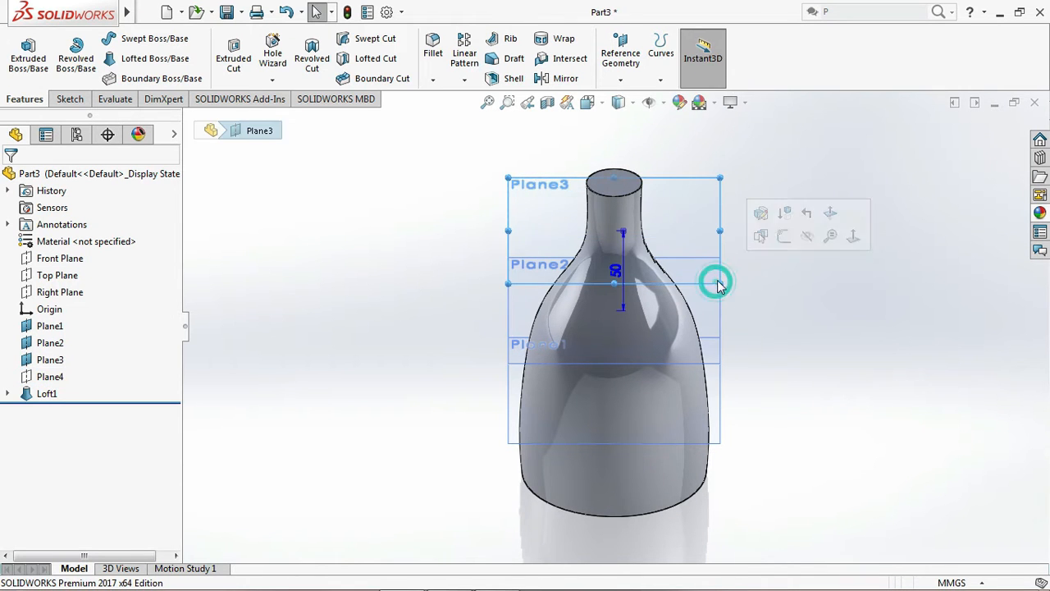
pyautogui.click(808, 237)
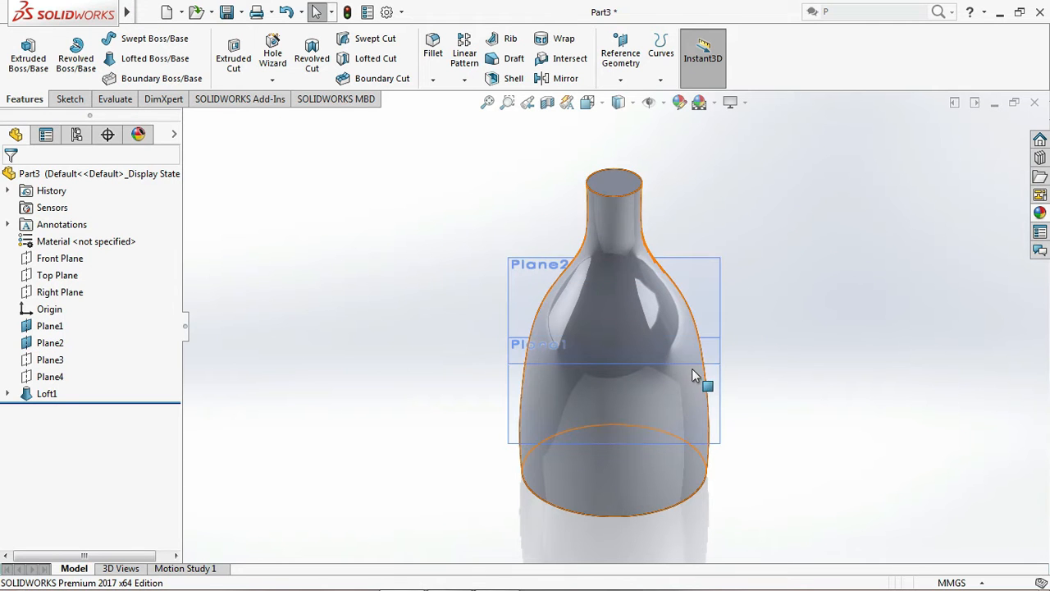
pyautogui.click(689, 364)
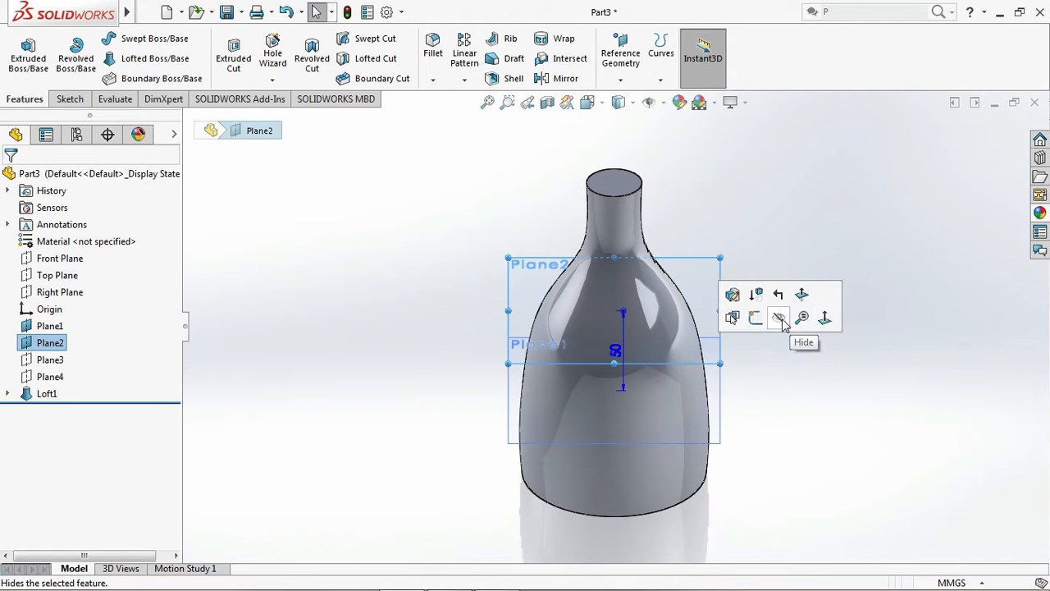
pyautogui.click(780, 318)
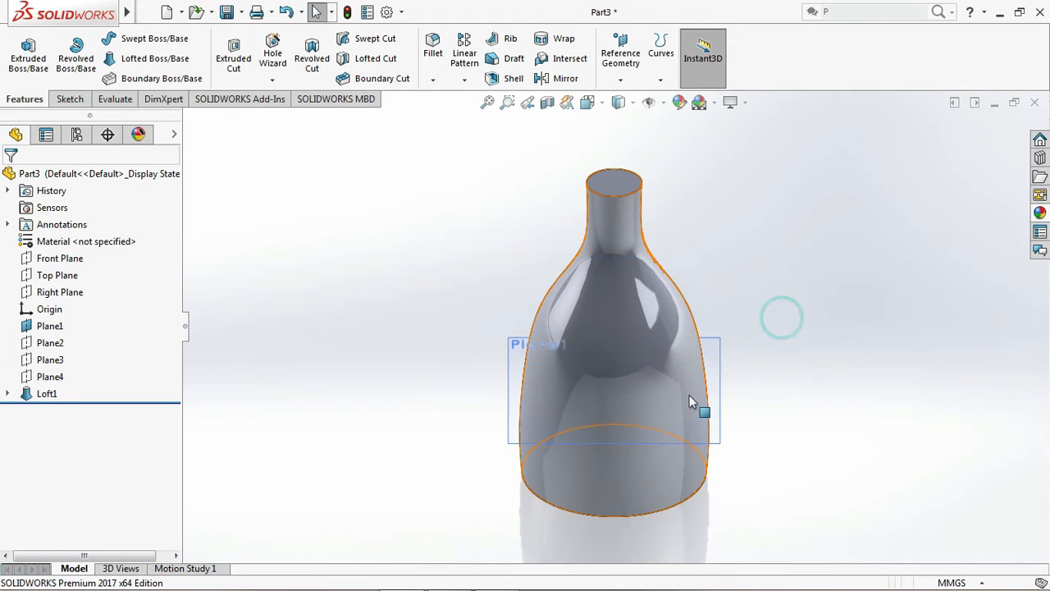
pyautogui.click(713, 443)
pyautogui.click(798, 400)
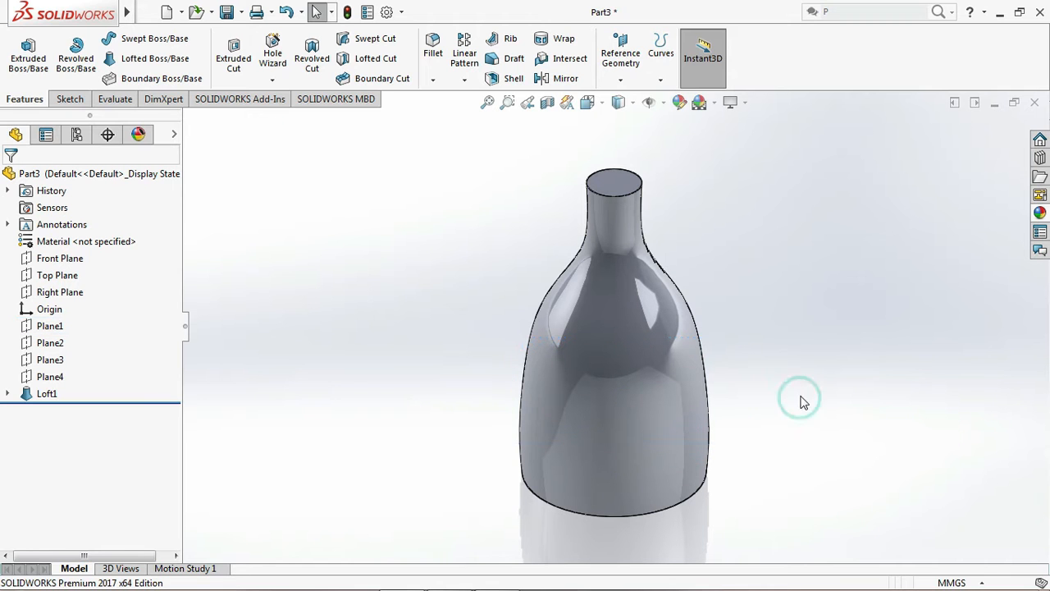
# Fillet the circular bottom edge of the bottle with a symmetric 5 mm radius
pyautogui.hotkey('ctrl', '1')
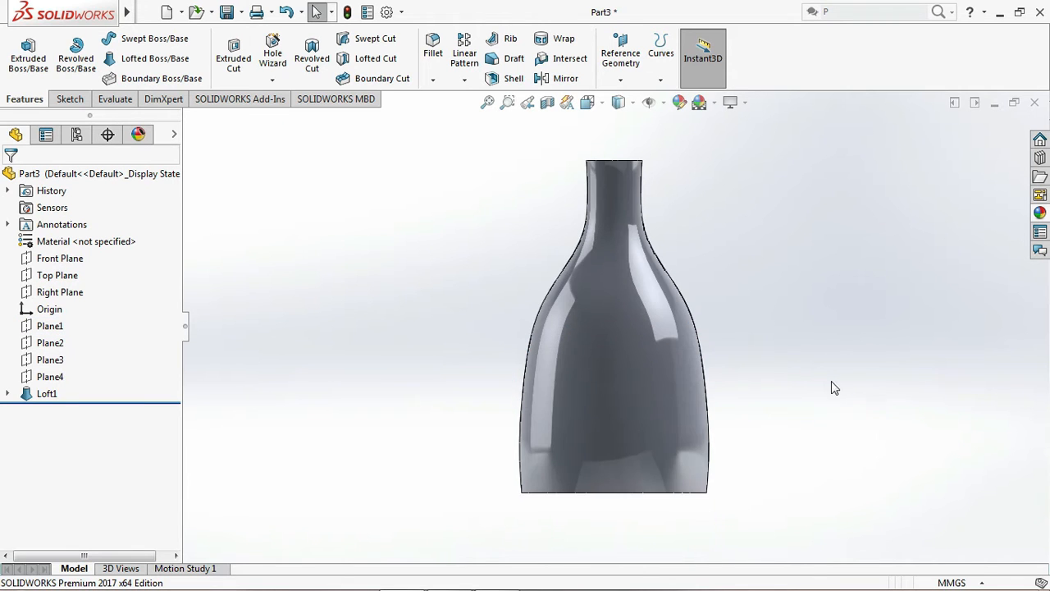
pyautogui.scroll(-3, 649, 510)
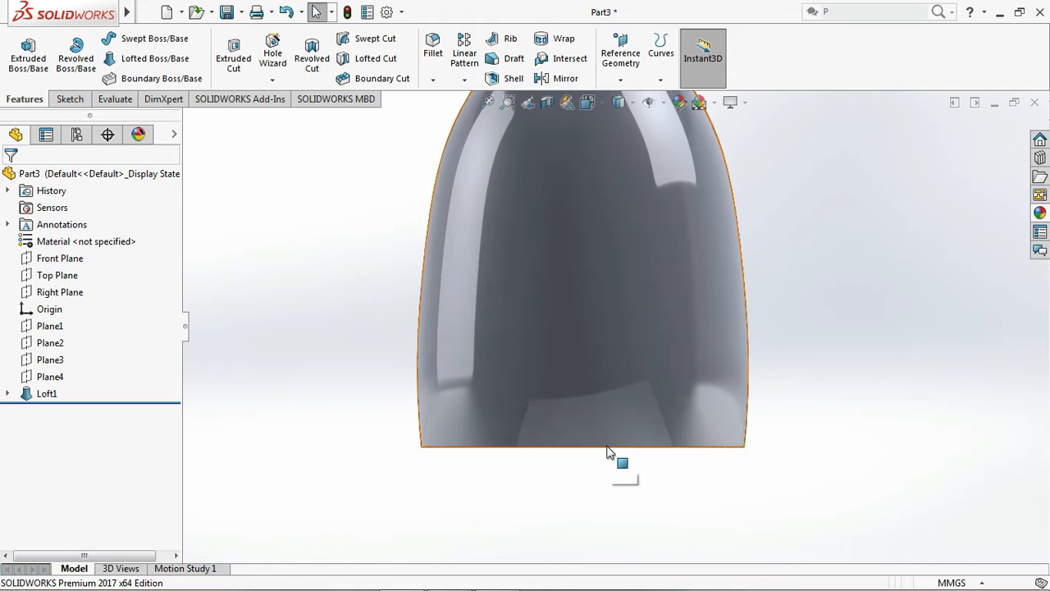
pyautogui.press('Up')
pyautogui.press('Up')
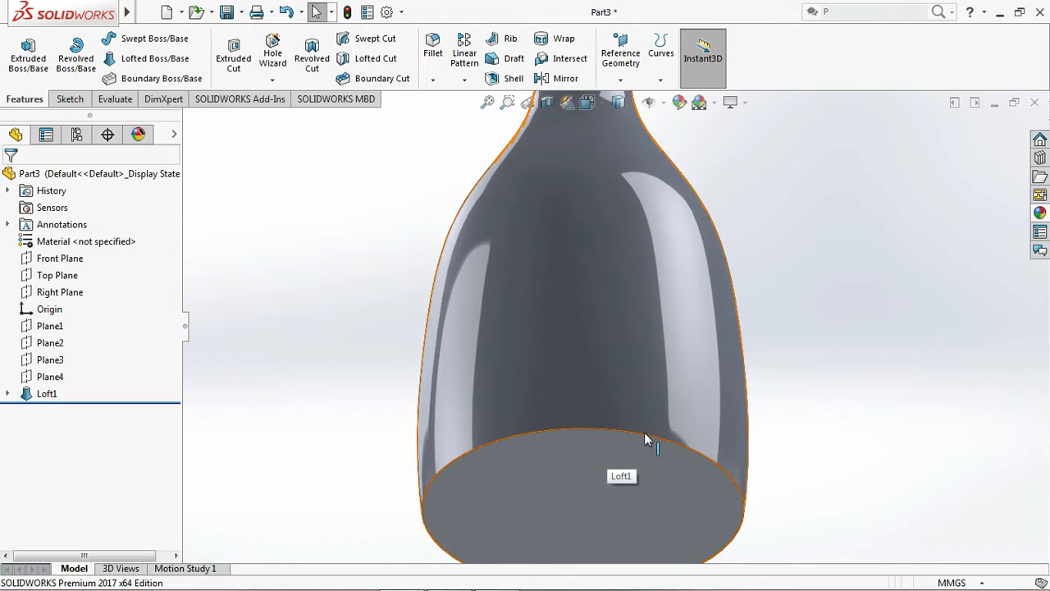
pyautogui.click(645, 435)
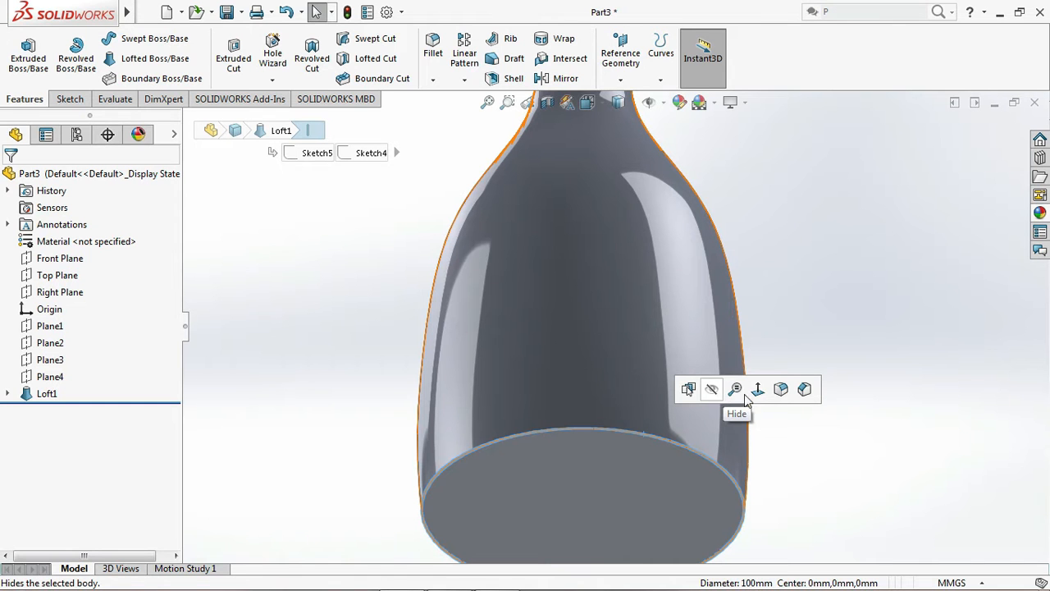
pyautogui.click(784, 394)
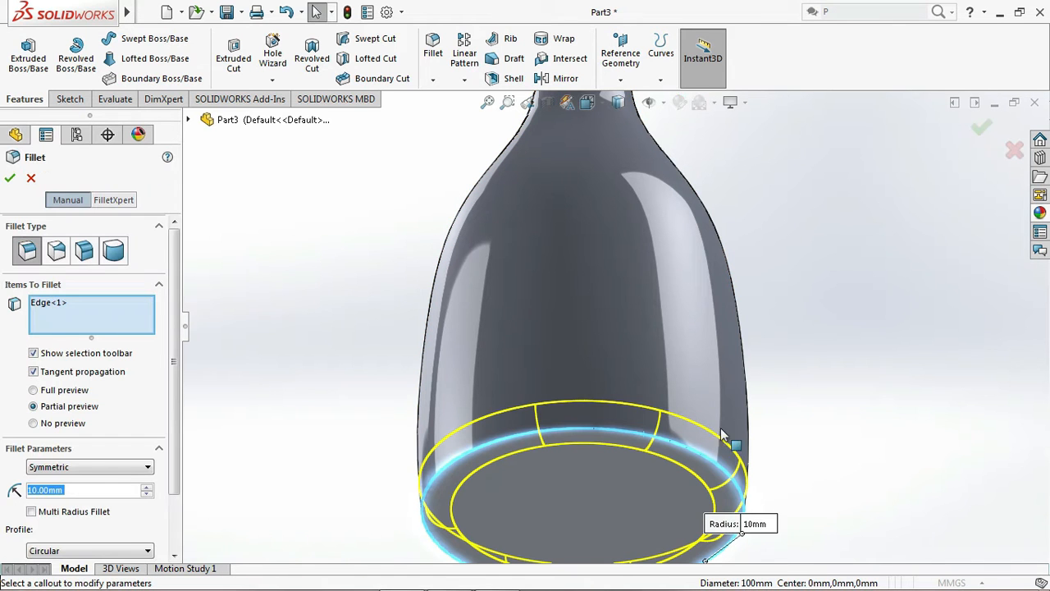
pyautogui.write('5')
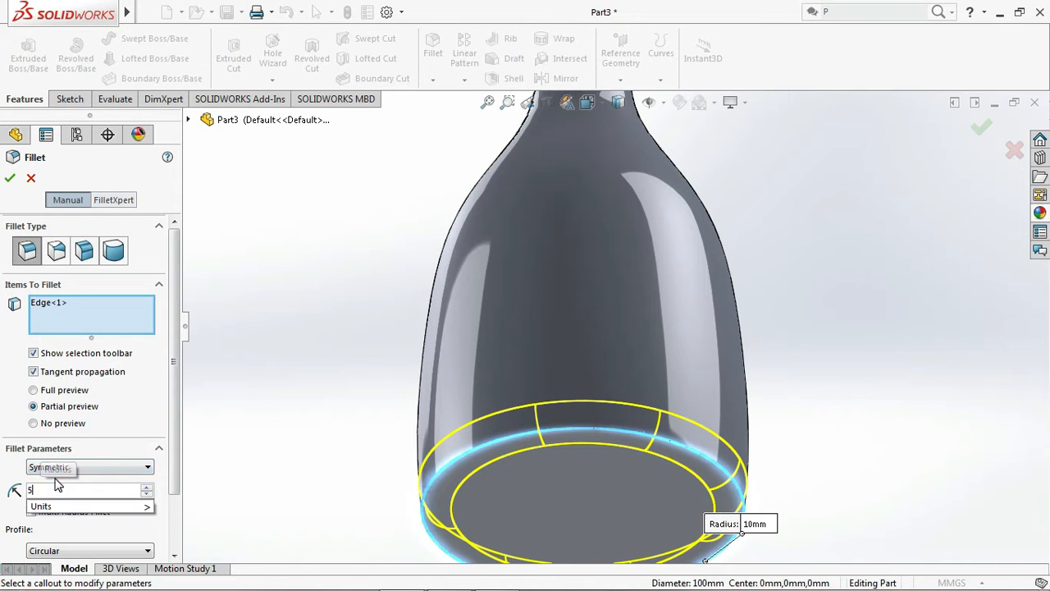
pyautogui.click(276, 482)
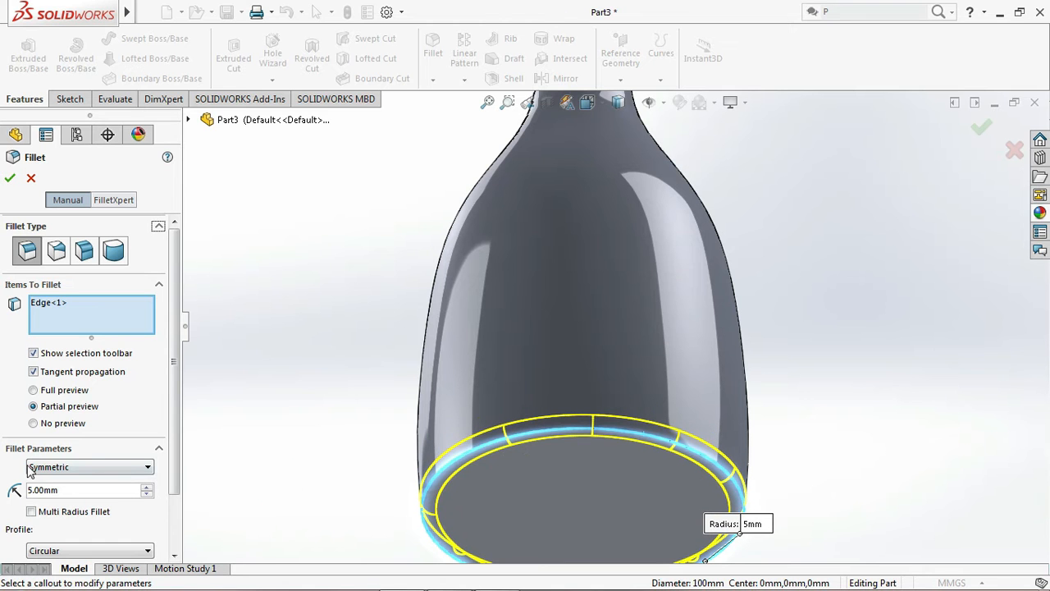
pyautogui.click(10, 177)
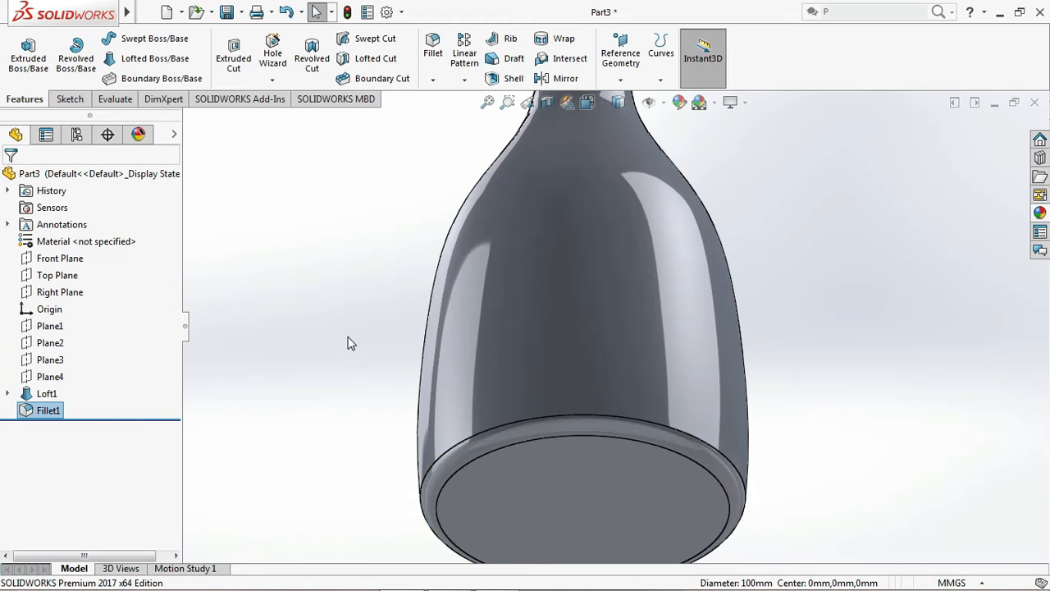
# Shell the bottle inward to a 1 mm wall thickness with the preview shown, removing the neck's top face
pyautogui.click(487, 102)
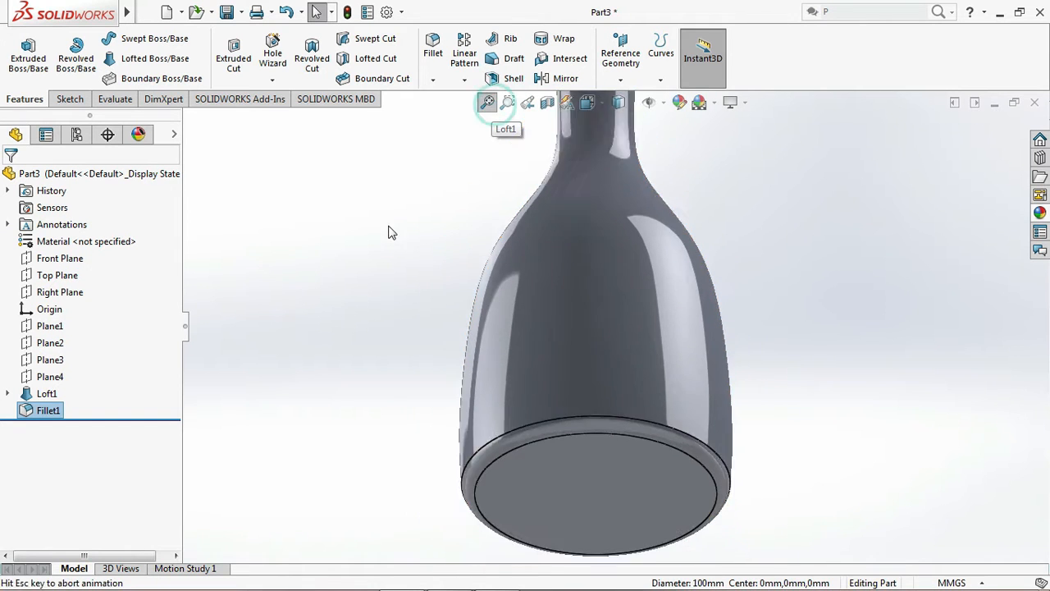
pyautogui.press('Down')
pyautogui.press('Down')
pyautogui.press('Down')
pyautogui.press('Down')
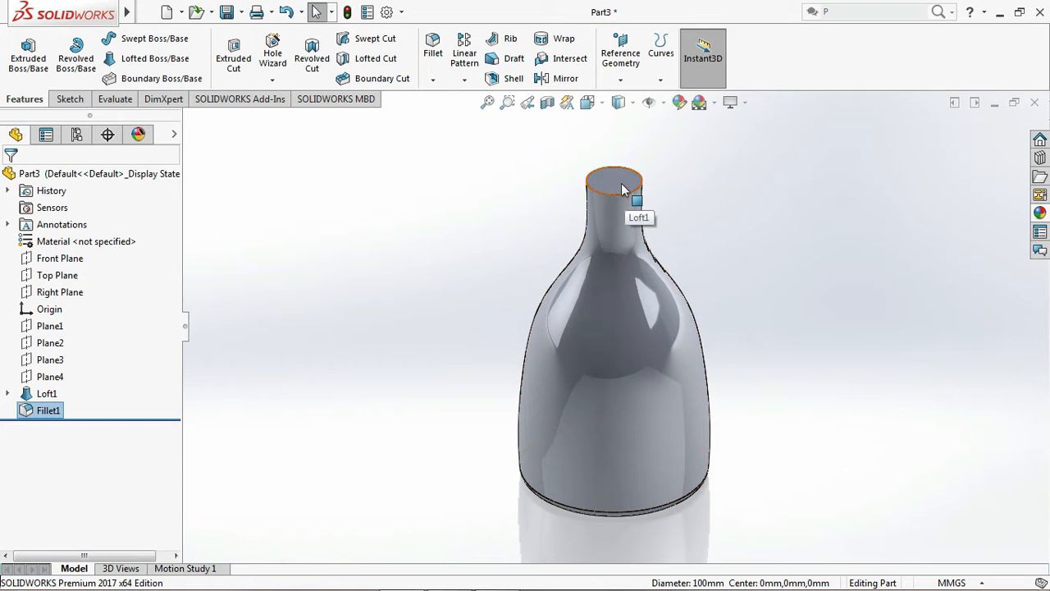
pyautogui.scroll(-4, 620, 187)
pyautogui.click(618, 219)
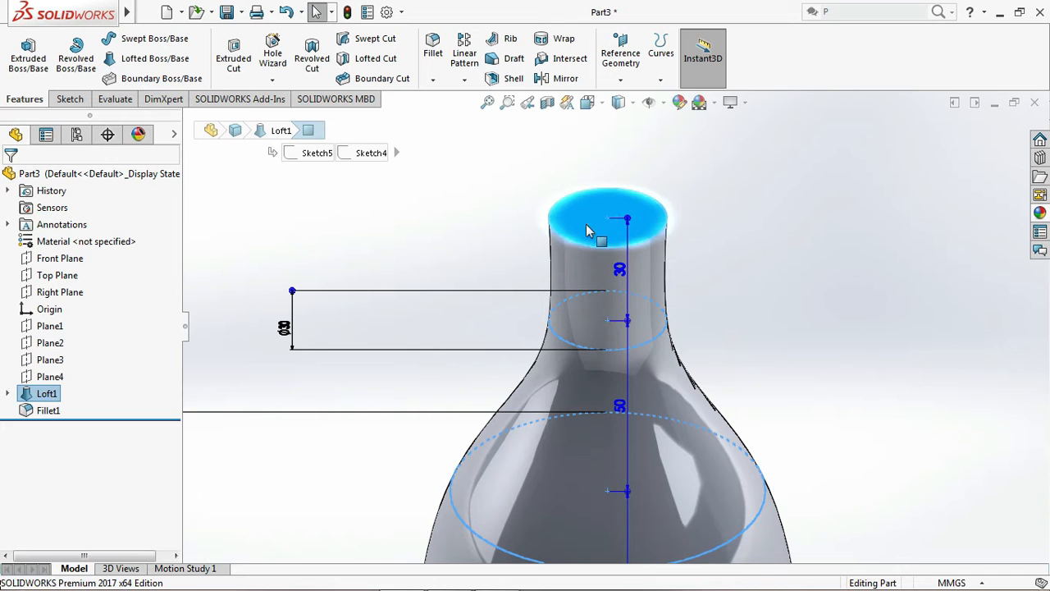
pyautogui.click(514, 84)
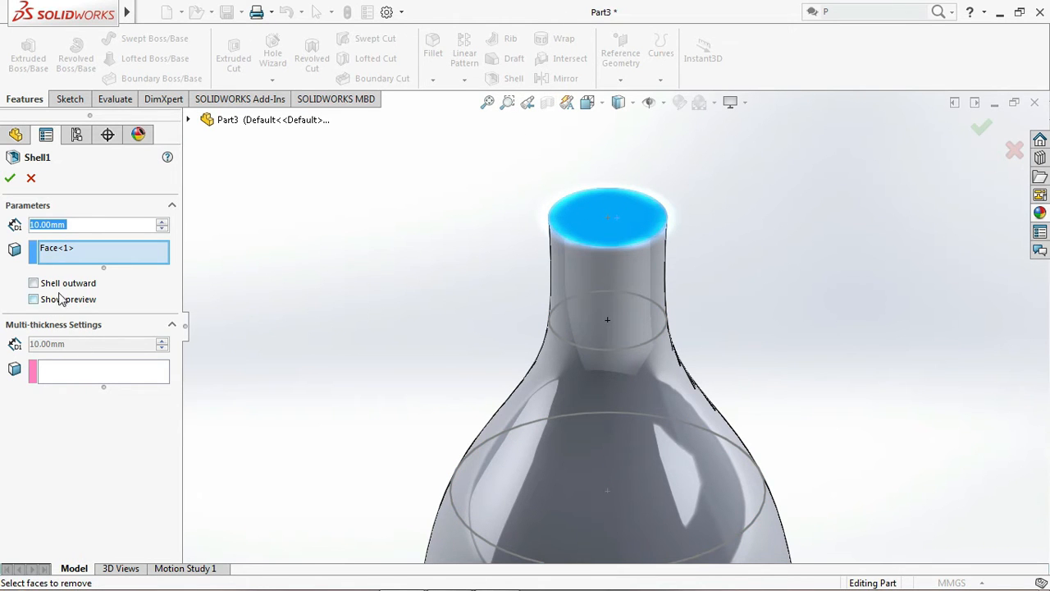
pyautogui.click(34, 301)
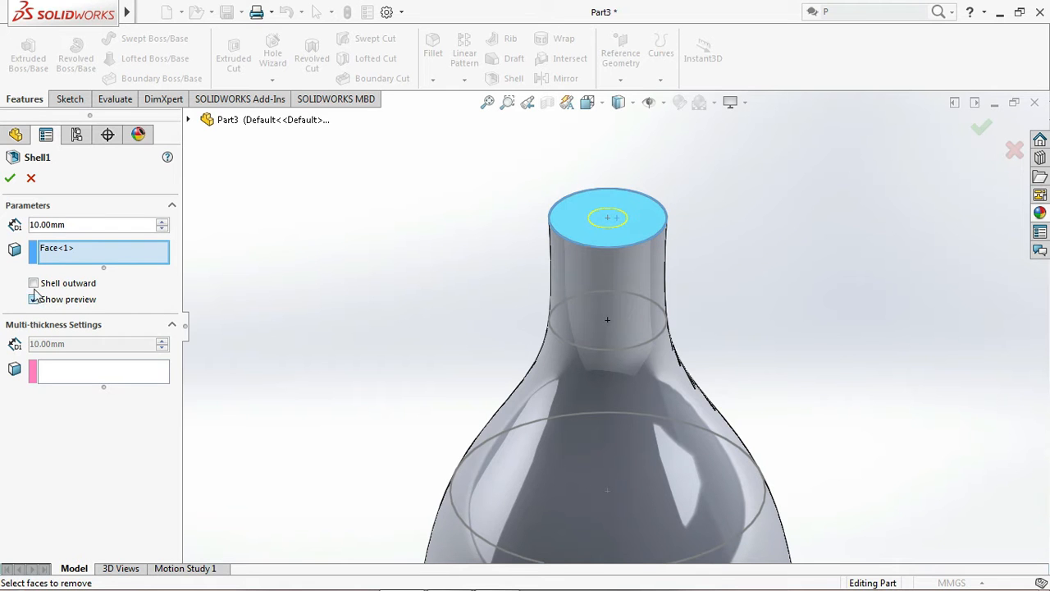
pyautogui.doubleClick(69, 222)
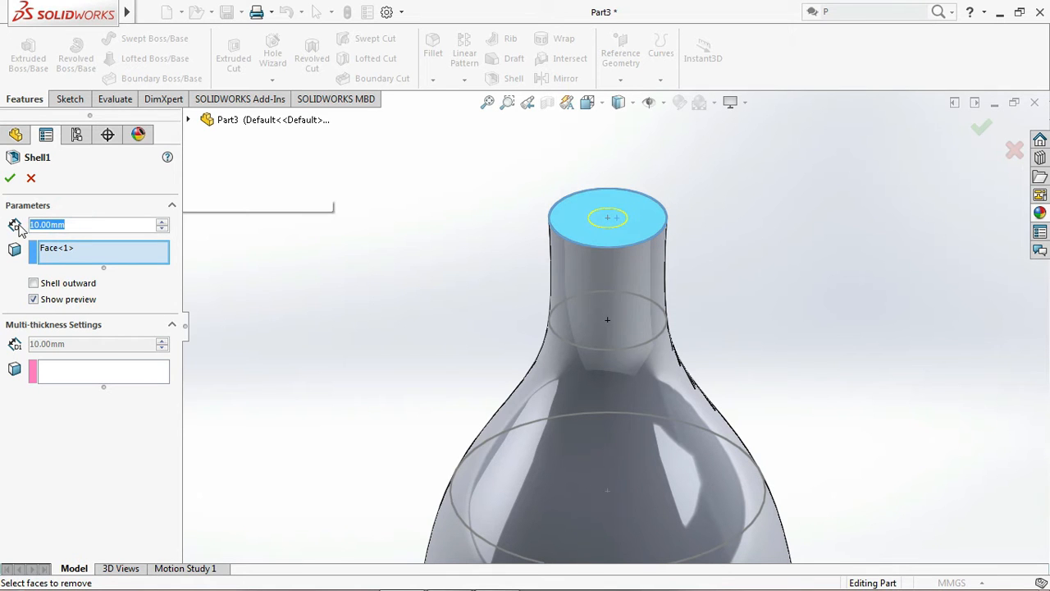
pyautogui.write('1')
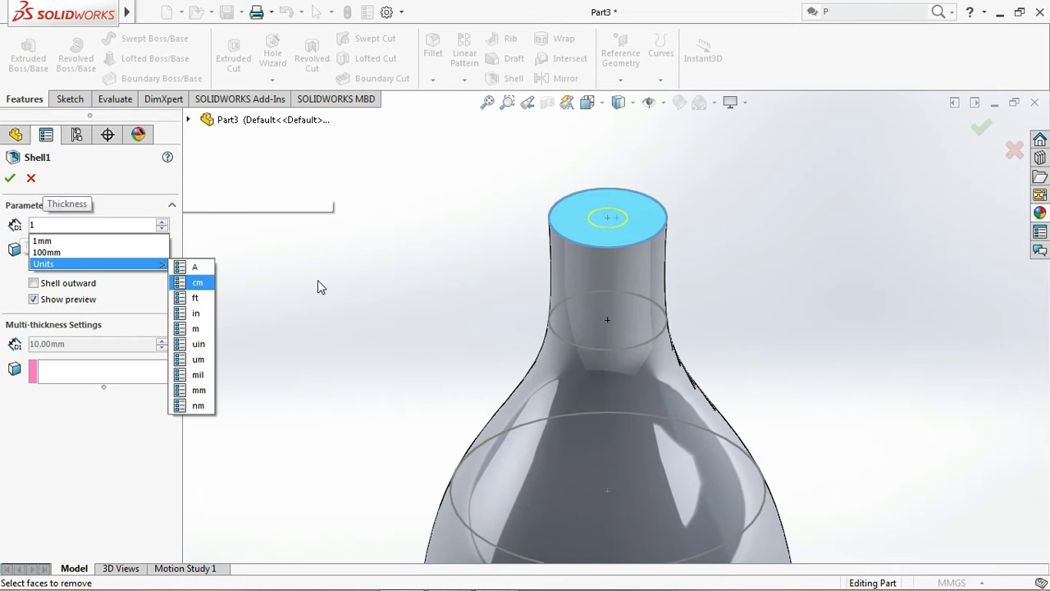
pyautogui.click(316, 282)
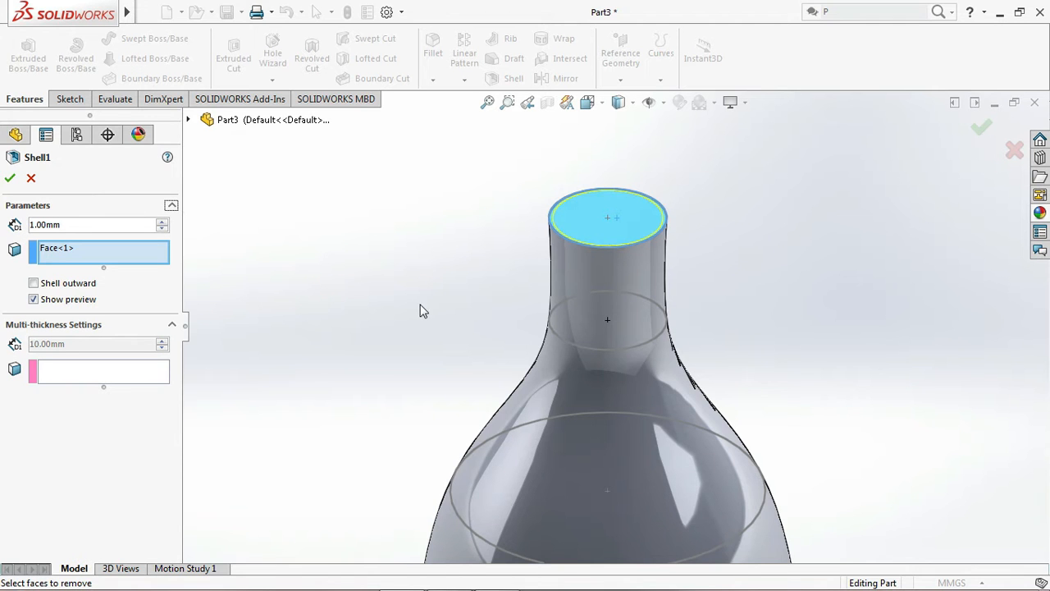
pyautogui.press('f')
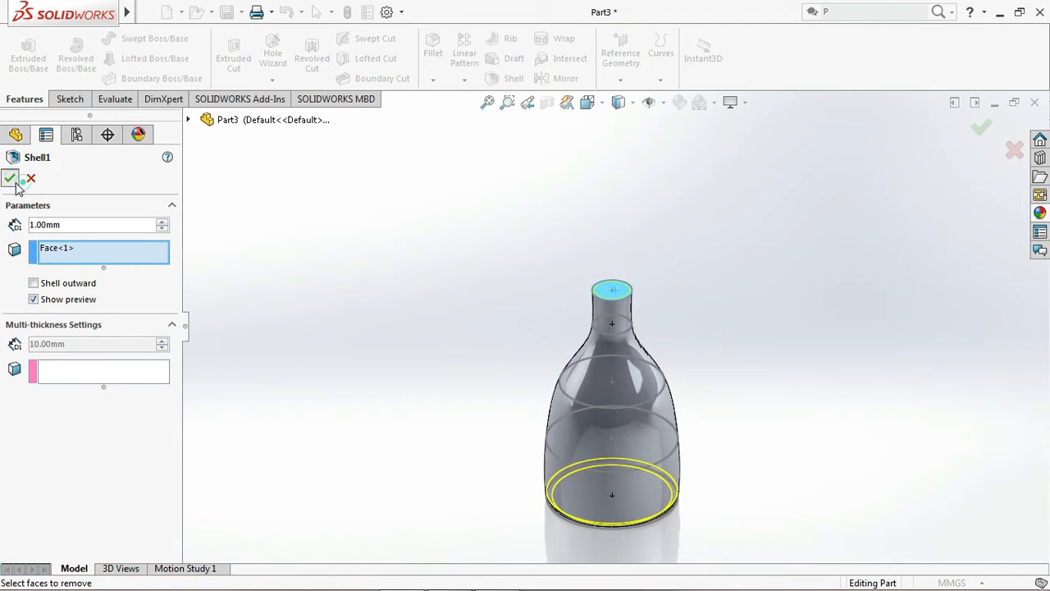
pyautogui.click(10, 178)
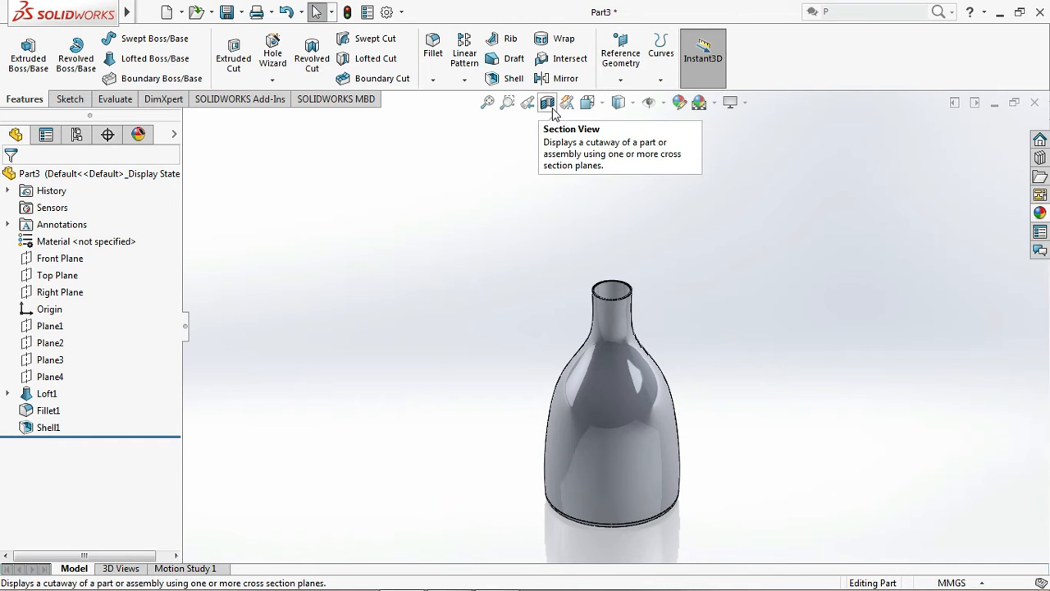
# Examine the shelled interior in a planar section view on the Front Plane, and turn the section view off
pyautogui.click(547, 102)
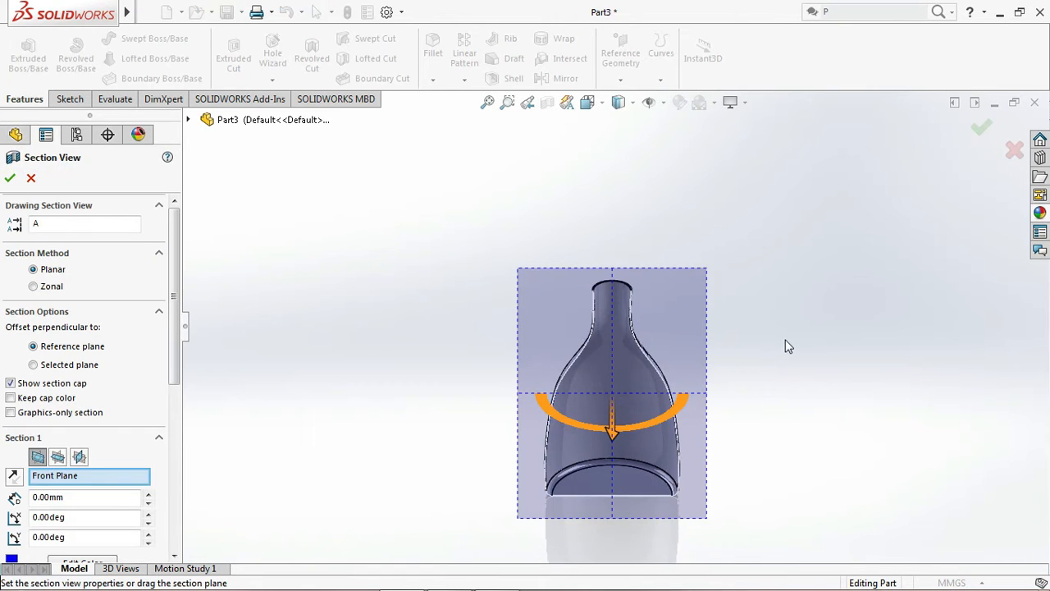
pyautogui.press('Left')
pyautogui.press('Down')
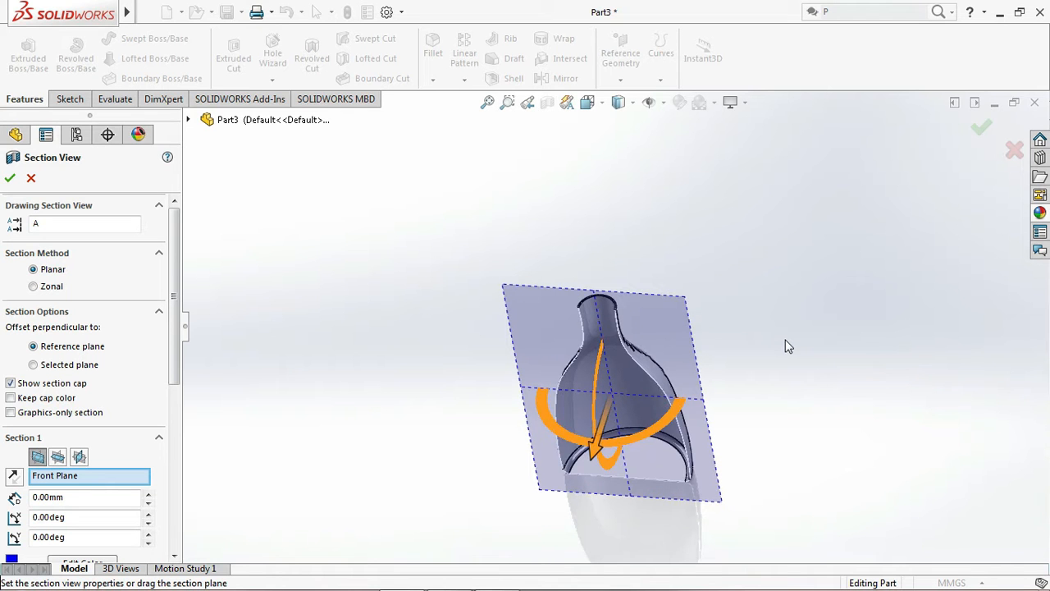
pyautogui.click(979, 131)
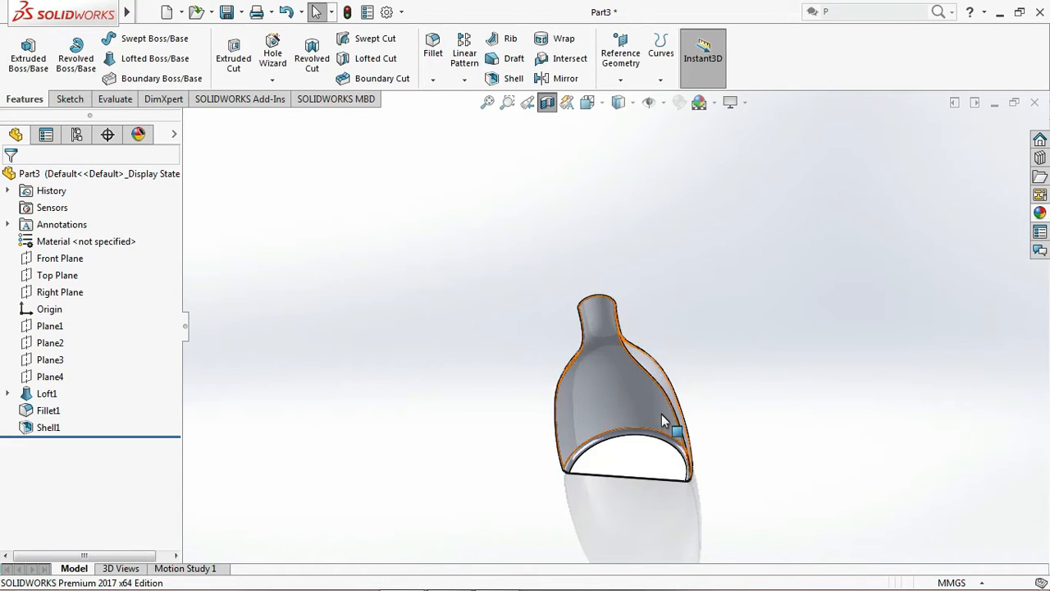
pyautogui.scroll(-5, 662, 413)
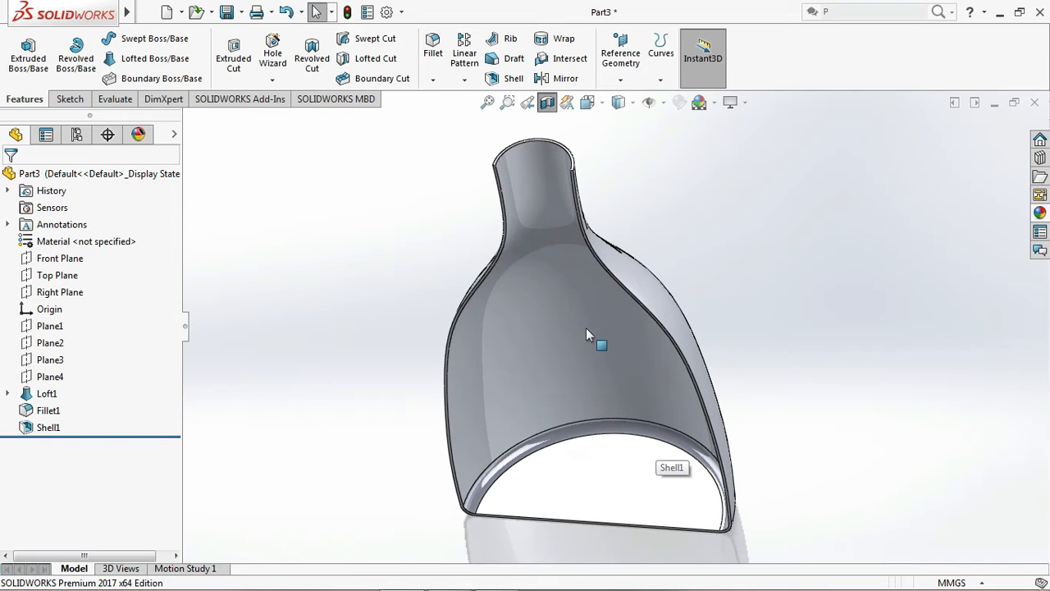
pyautogui.click(547, 102)
pyautogui.scroll(4, 604, 279)
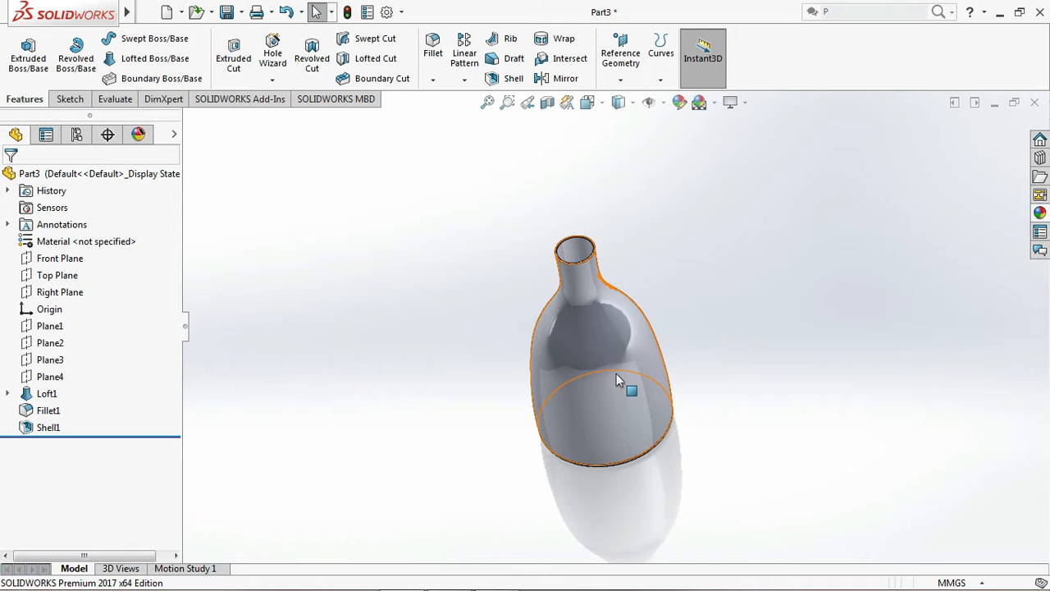
pyautogui.press('Right')
pyautogui.press('Up')
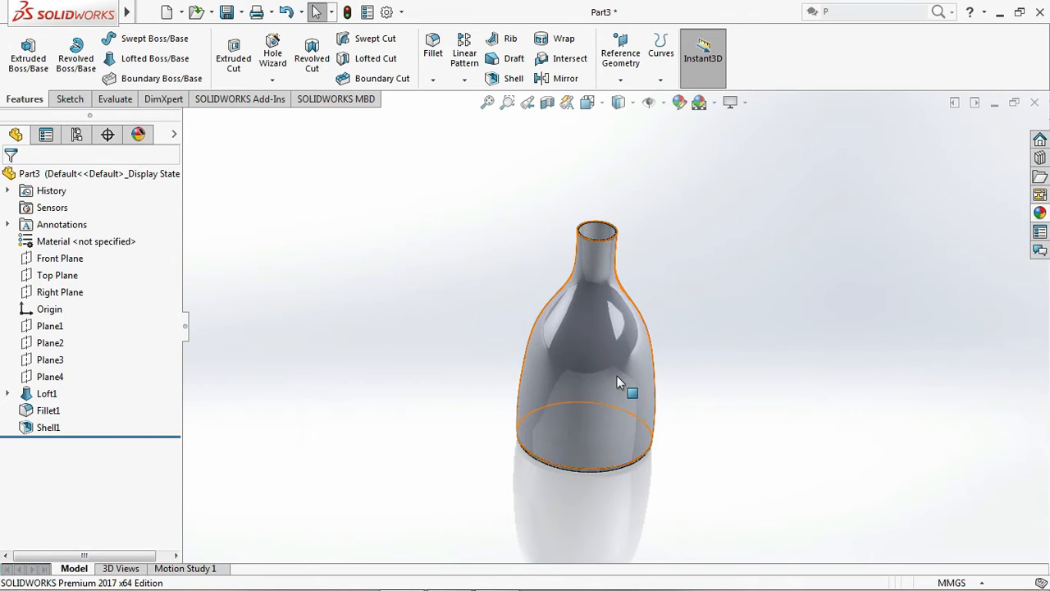
pyautogui.scroll(-4, 617, 375)
pyautogui.scroll(4, 579, 368)
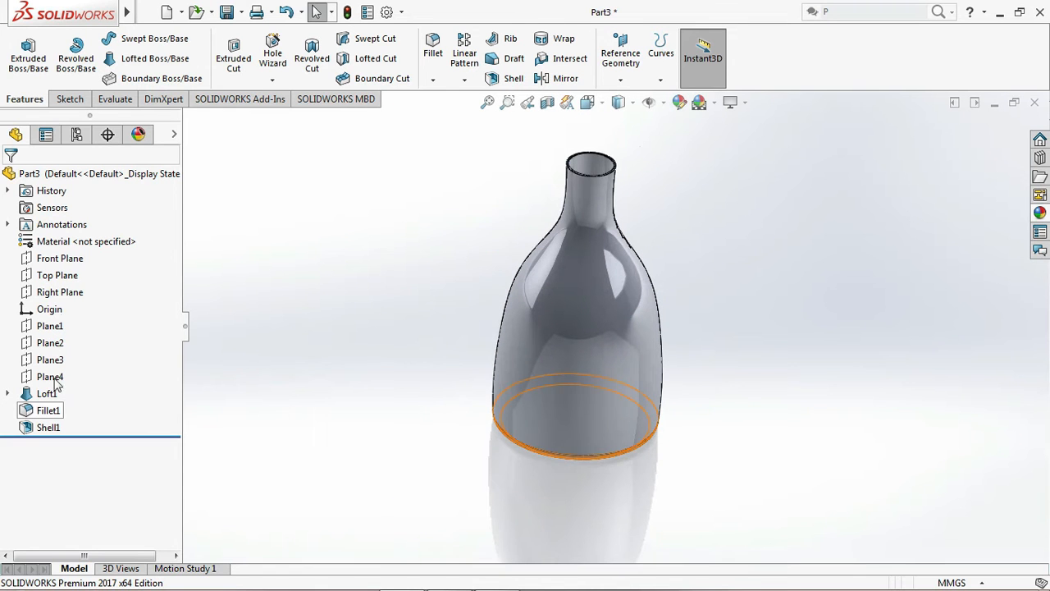
# Create a reference plane parallel to the Front Plane at a 50 mm offset, just outside the bottle's body
pyautogui.click(63, 261)
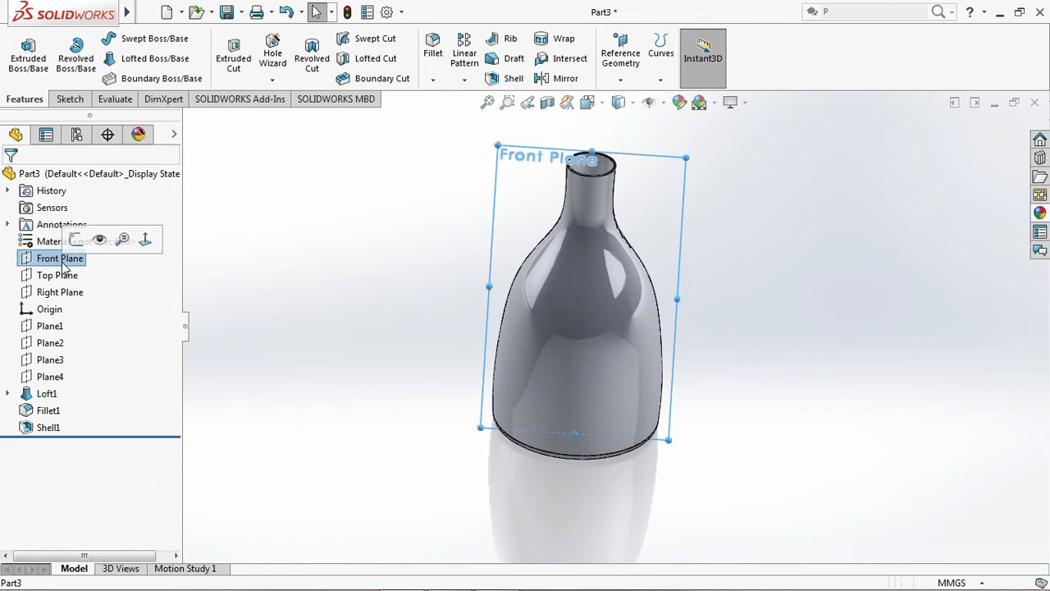
pyautogui.moveTo(127, 11)
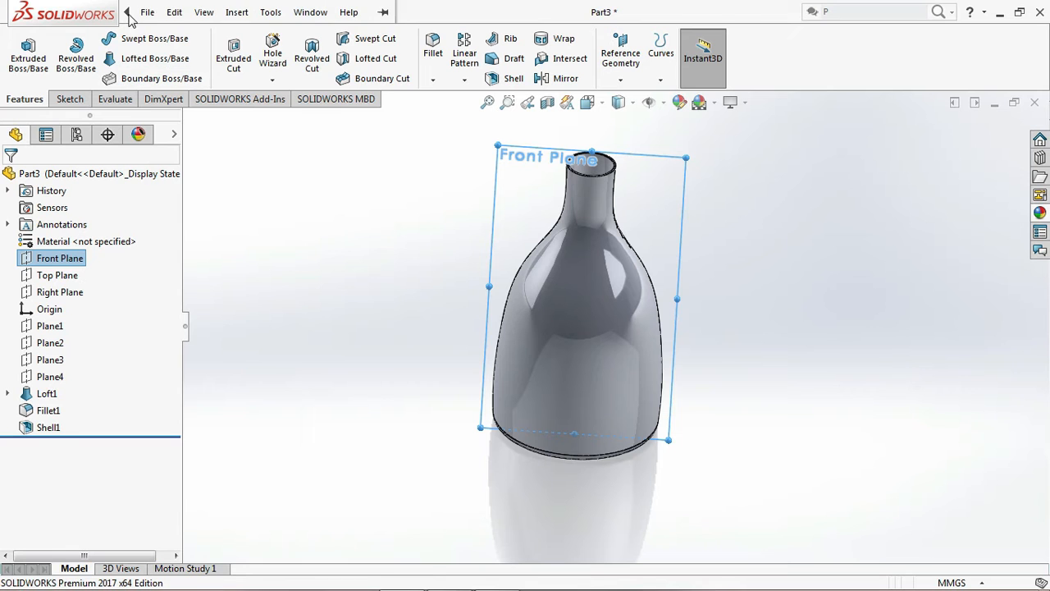
pyautogui.click(203, 11)
pyautogui.moveTo(266, 17)
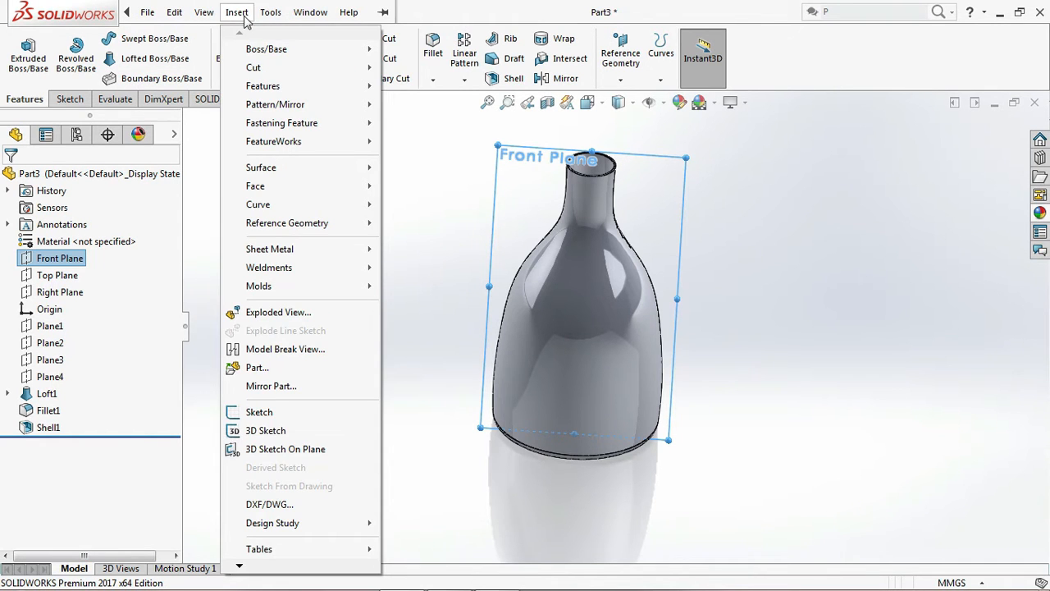
pyautogui.moveTo(293, 225)
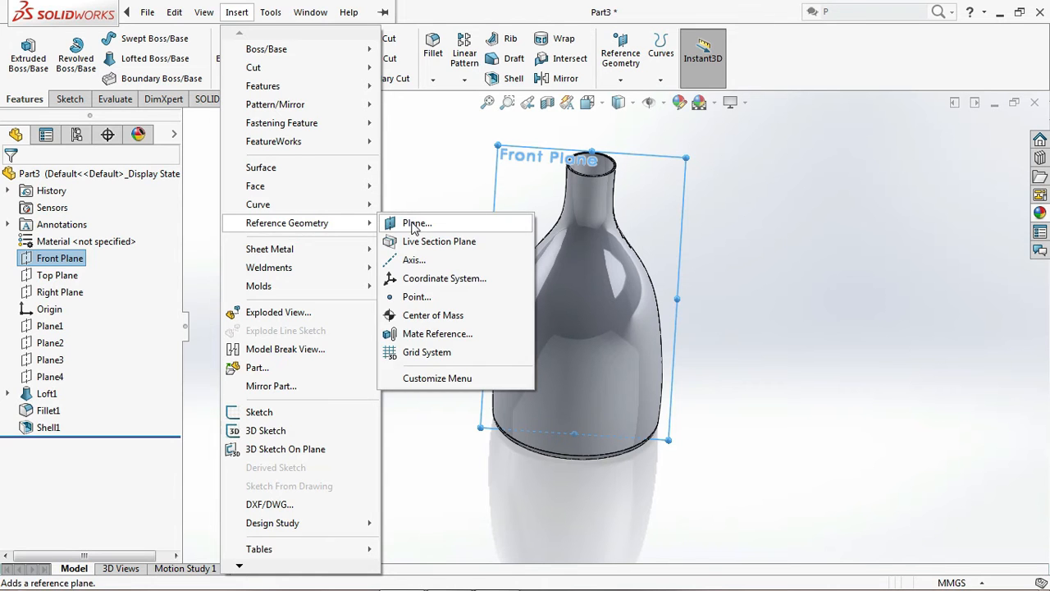
pyautogui.click(415, 224)
pyautogui.click(402, 293)
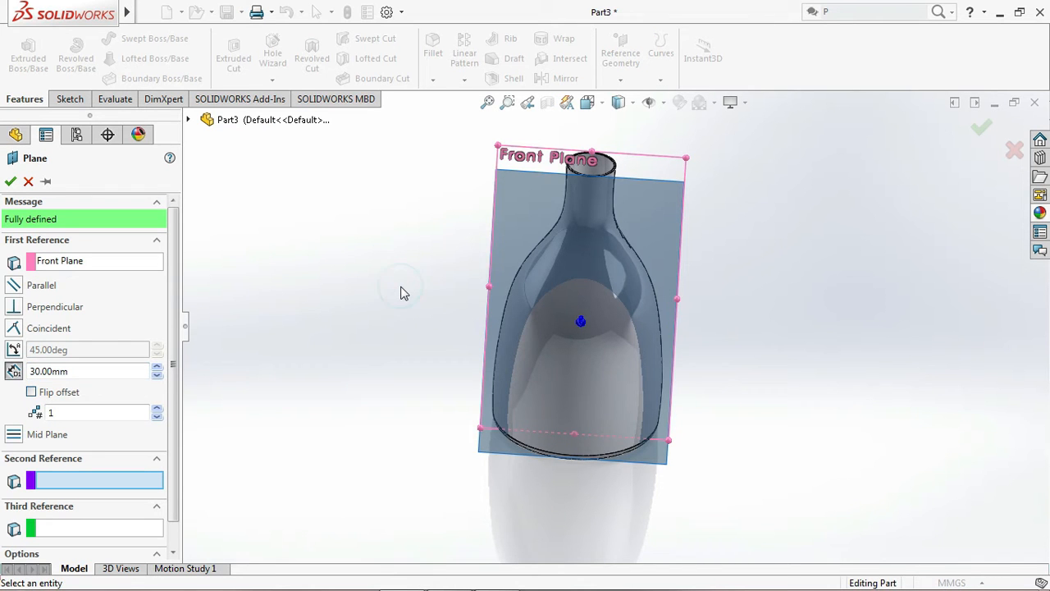
pyautogui.press('Up')
pyautogui.press('Left')
pyautogui.press('Left')
pyautogui.press('Left')
pyautogui.press('Left')
pyautogui.press('Left')
pyautogui.press('Right')
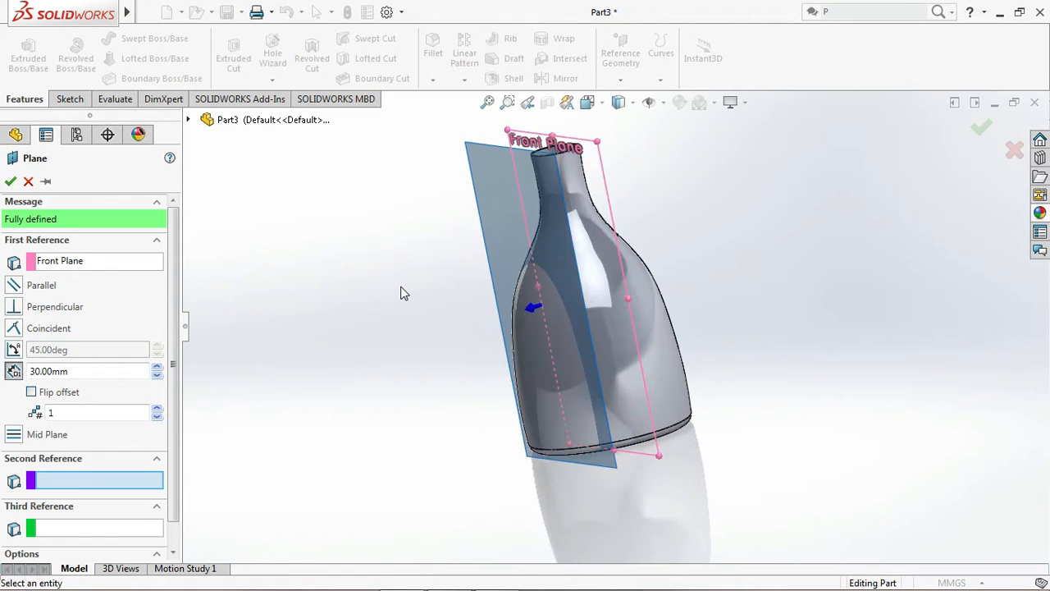
pyautogui.press('Up')
pyautogui.press('Left')
pyautogui.press('Left')
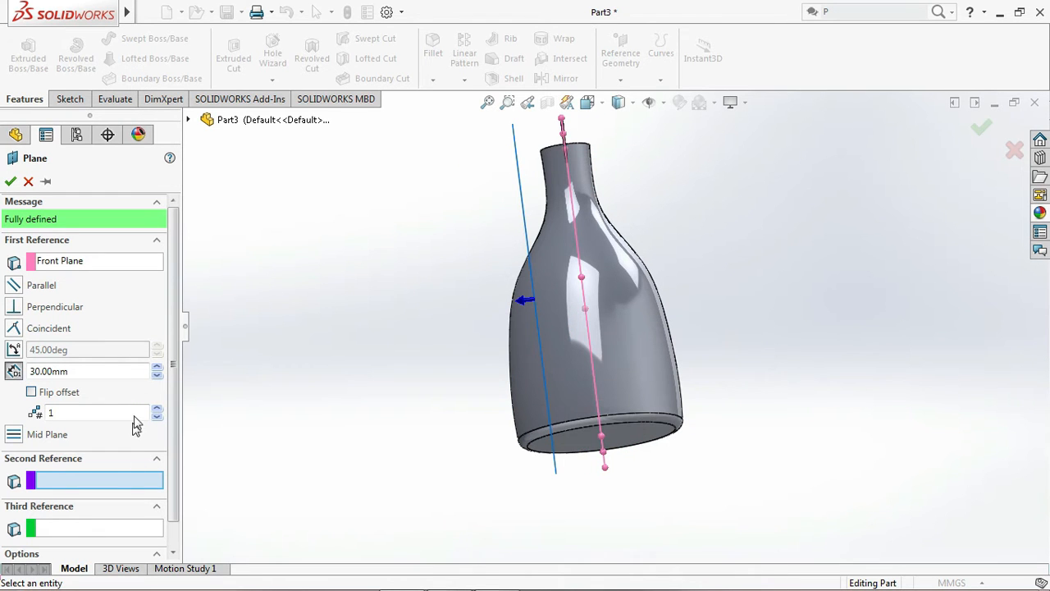
pyautogui.click(157, 367)
pyautogui.click(157, 367)
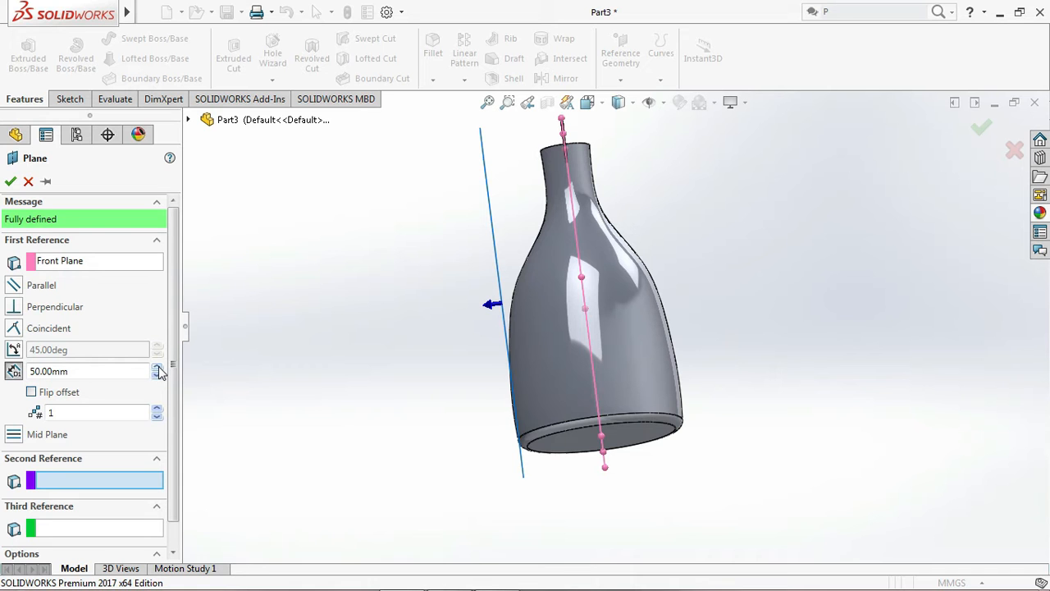
pyautogui.click(157, 375)
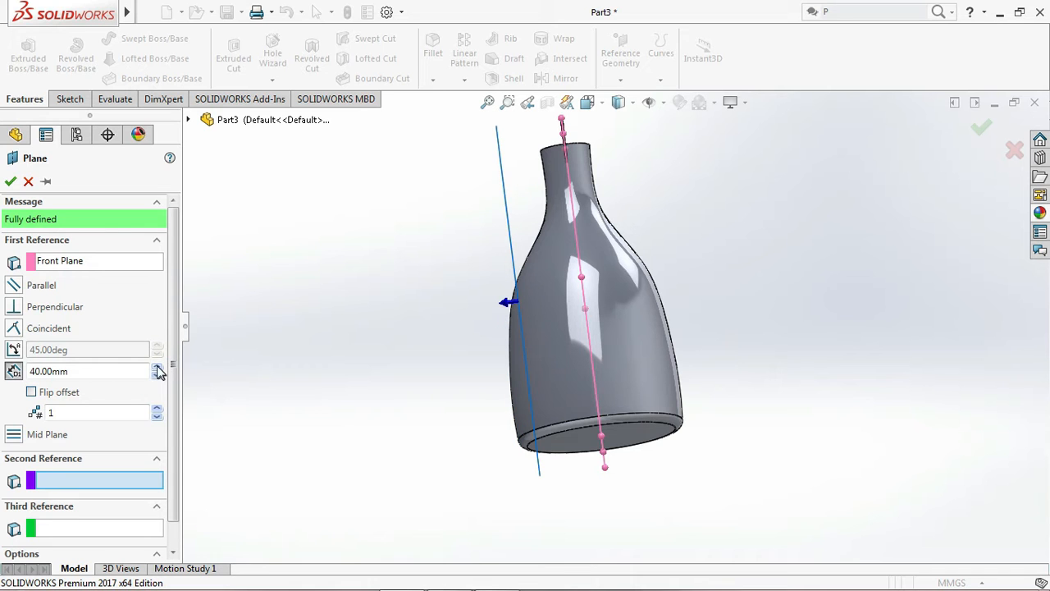
pyautogui.click(156, 367)
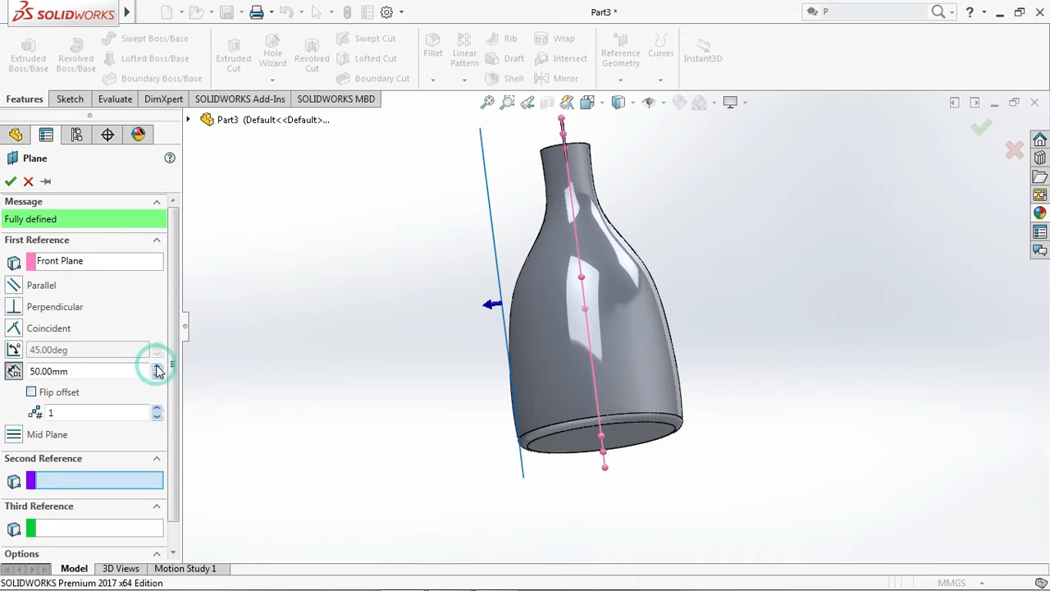
pyautogui.click(10, 182)
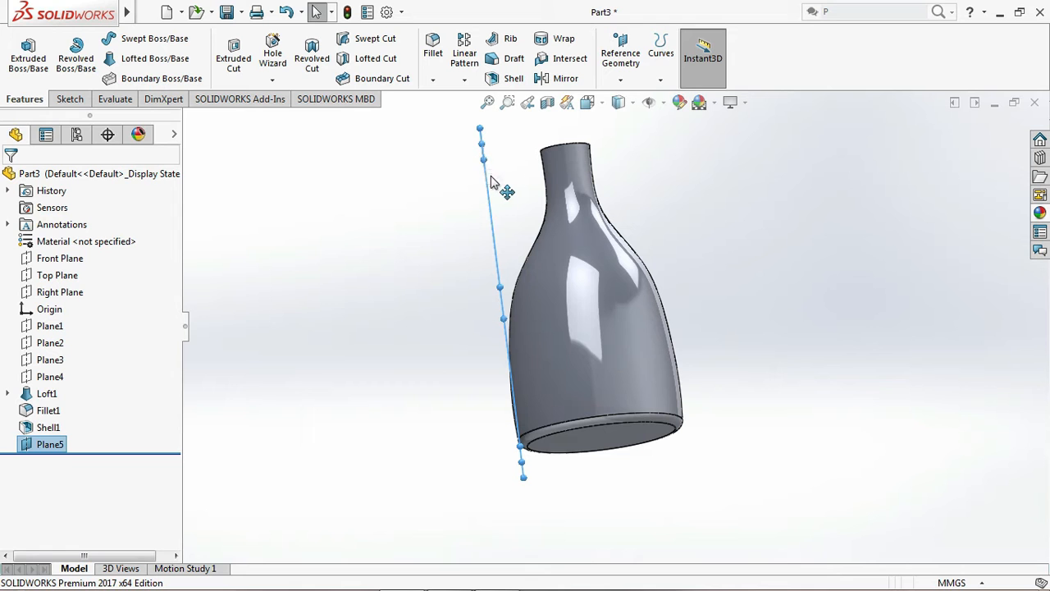
# Start a sketch on the new offset plane, viewed normal to it, and draw a three-point semicircular arc of about 24 mm radius over the bottle's body
pyautogui.click(492, 186)
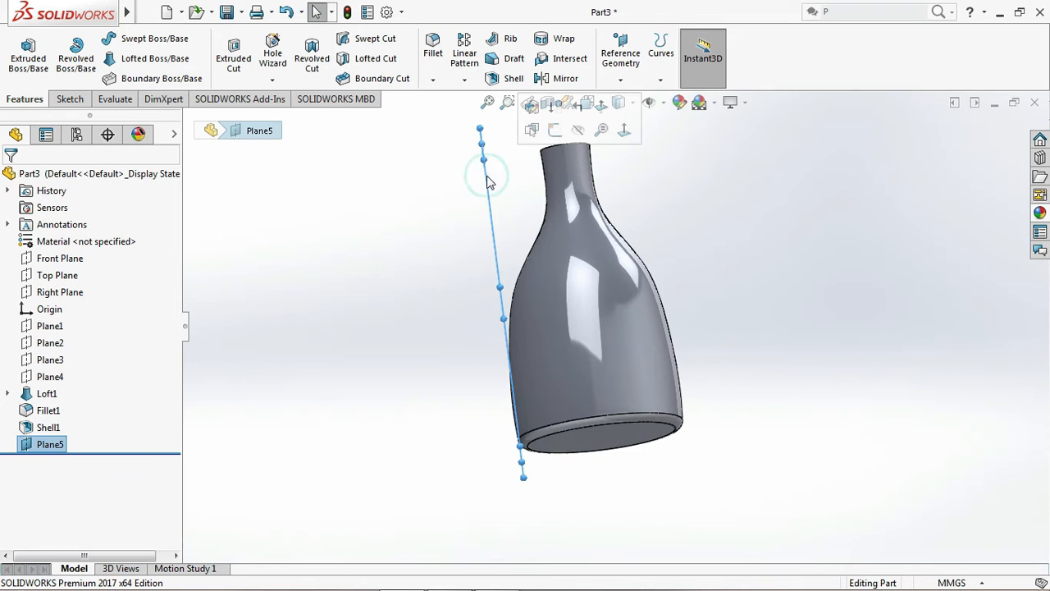
pyautogui.click(555, 130)
pyautogui.click(589, 103)
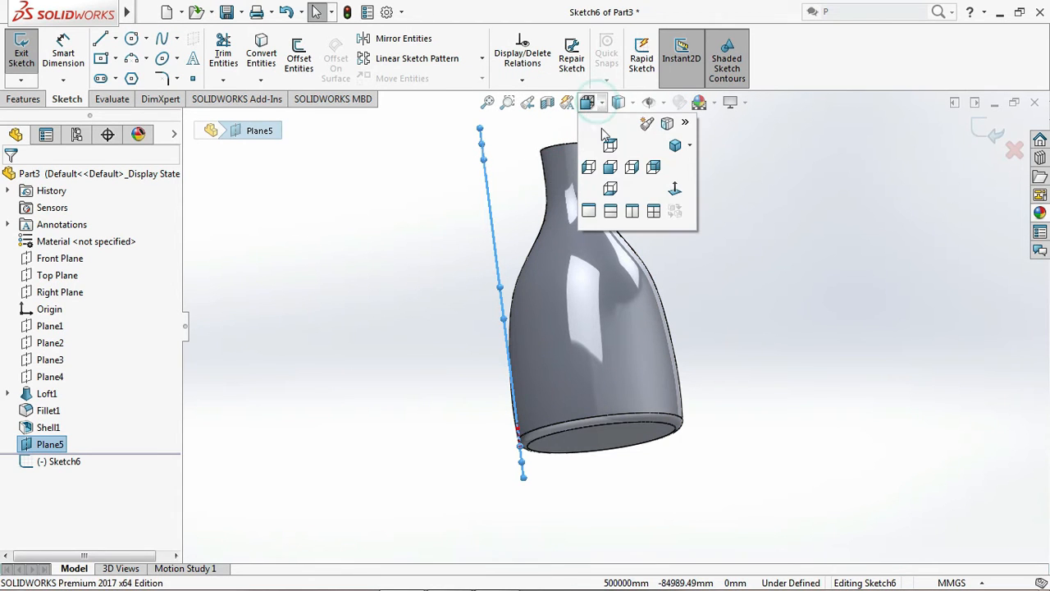
pyautogui.click(675, 189)
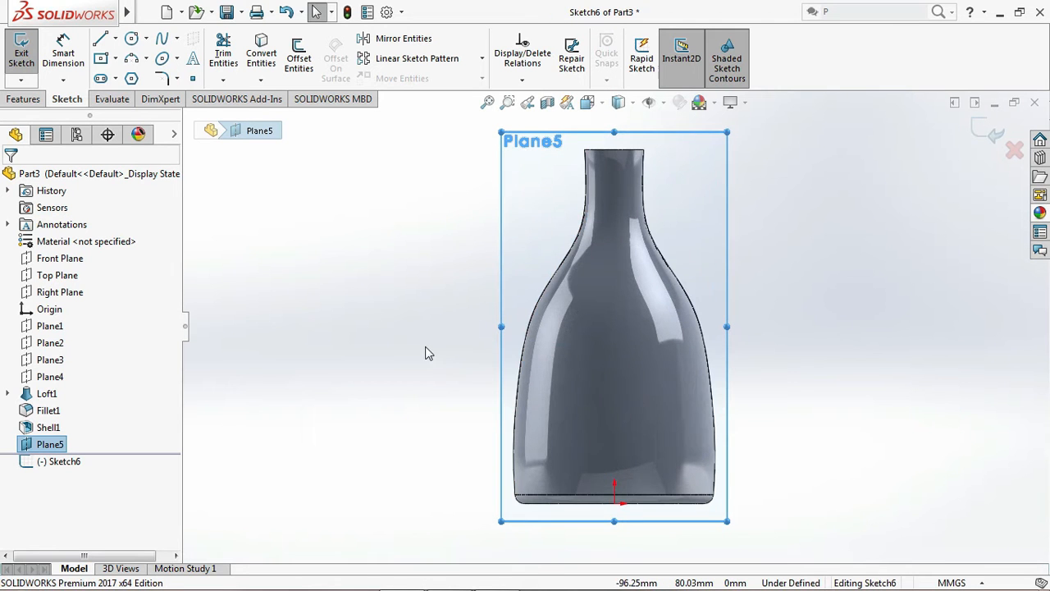
pyautogui.click(131, 61)
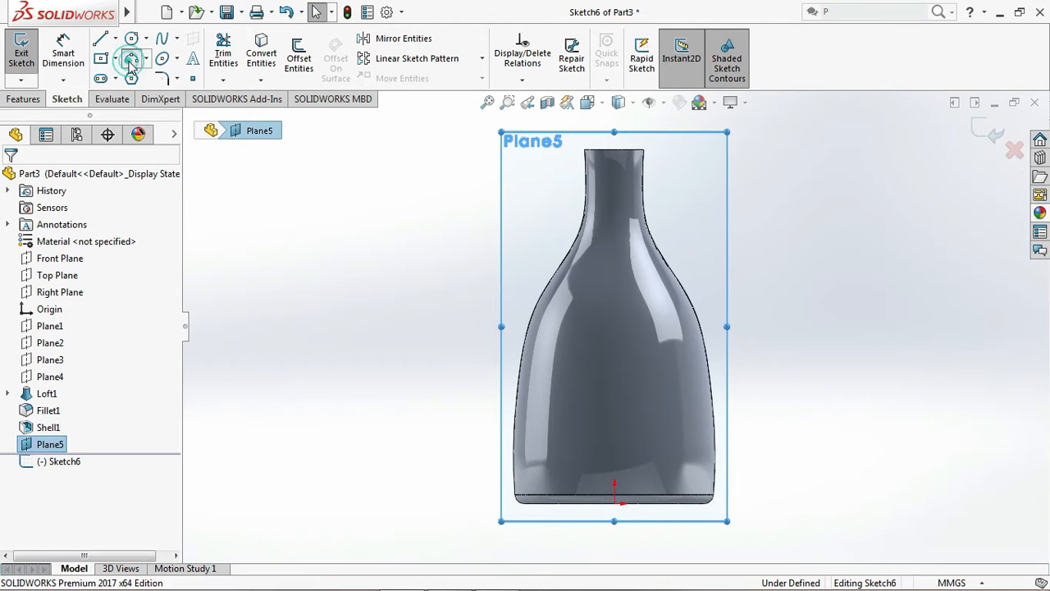
pyautogui.click(565, 379)
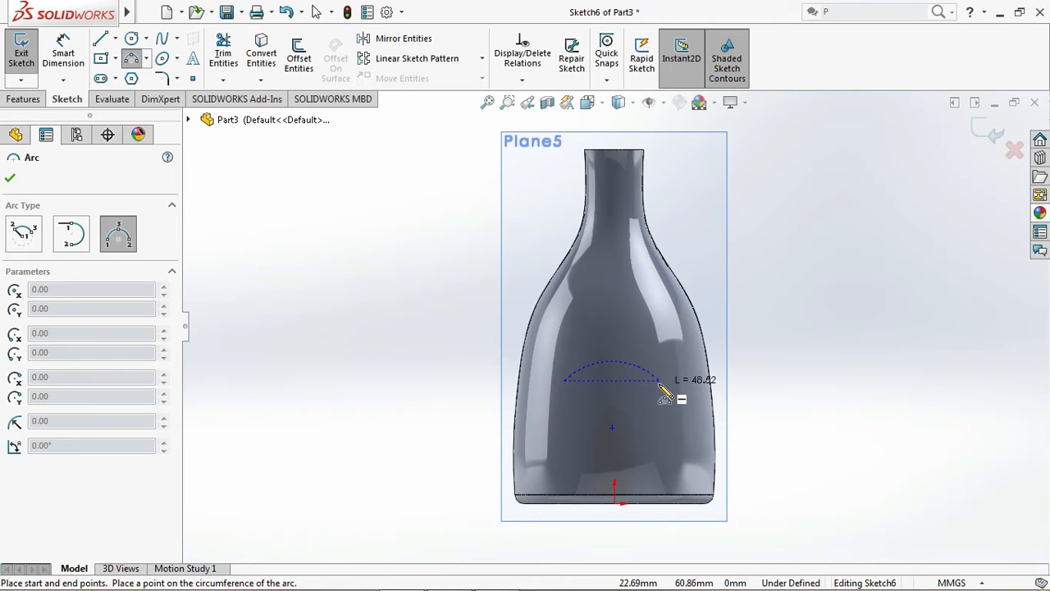
pyautogui.click(657, 392)
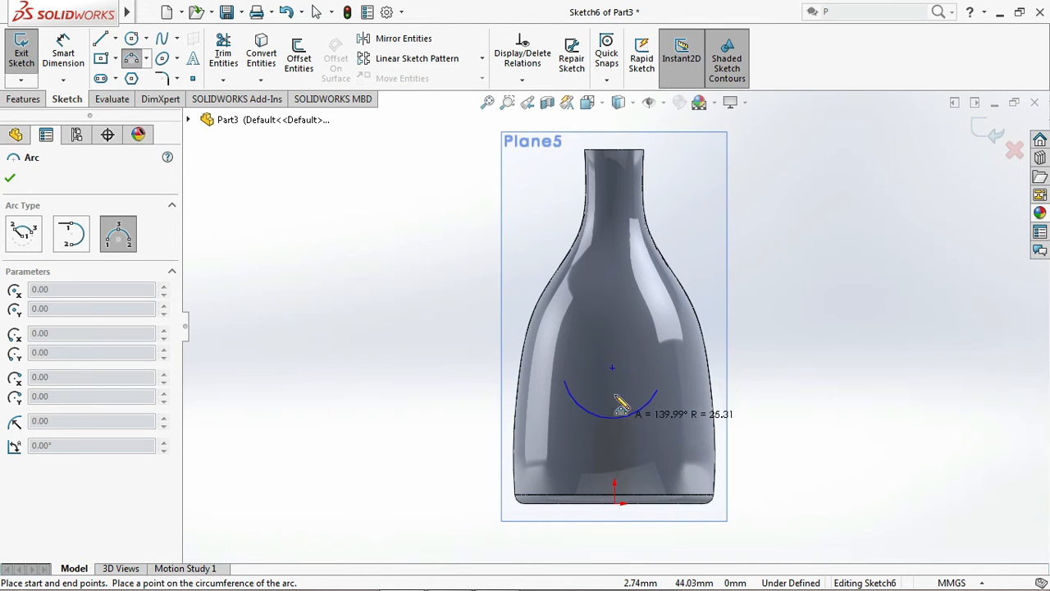
pyautogui.click(612, 340)
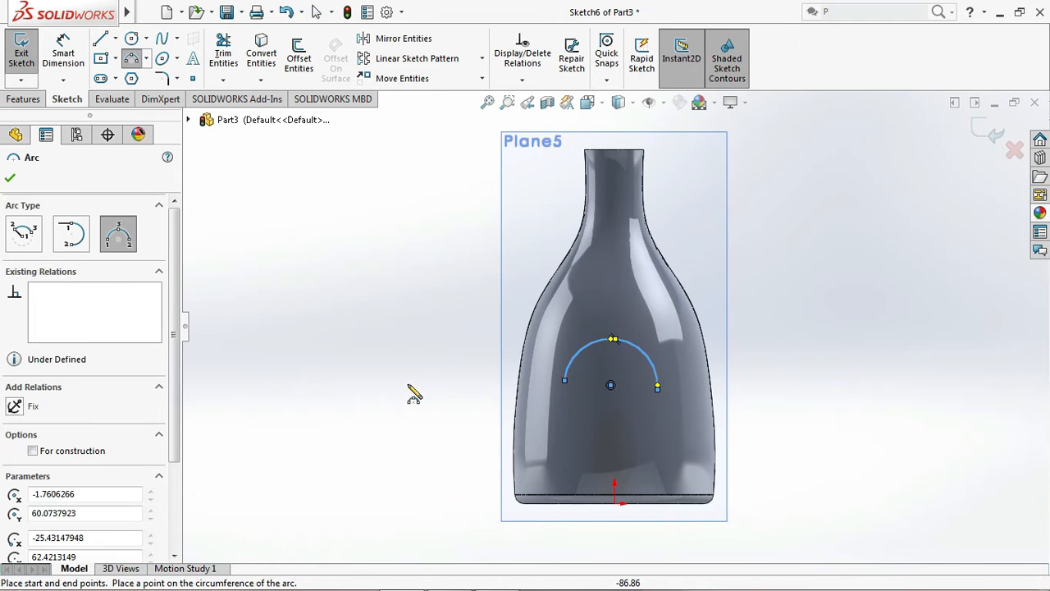
# Close the semicircular arc with a straight line between its two endpoints
pyautogui.click(100, 39)
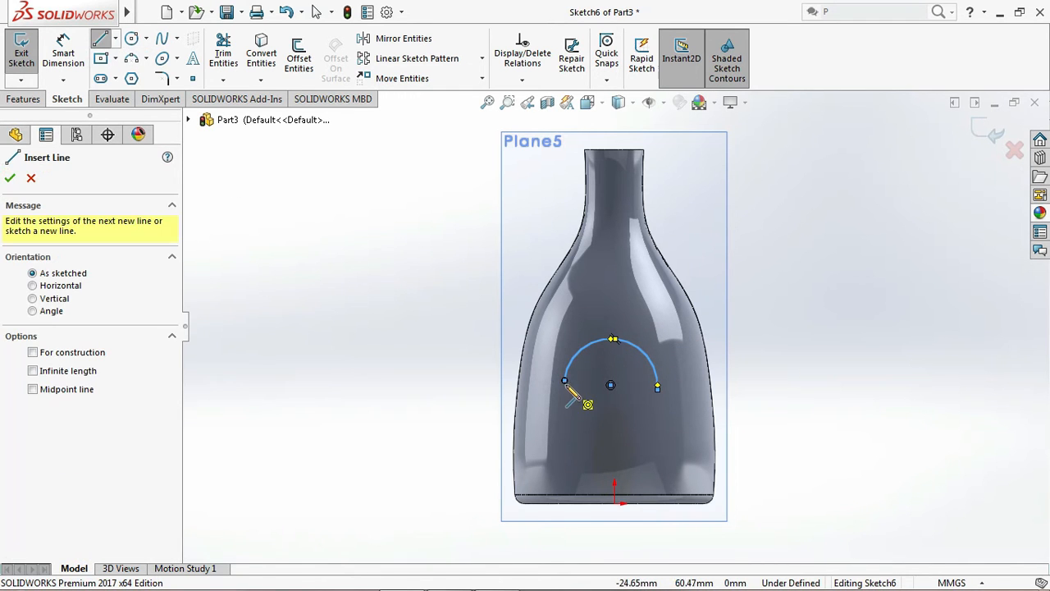
pyautogui.click(564, 380)
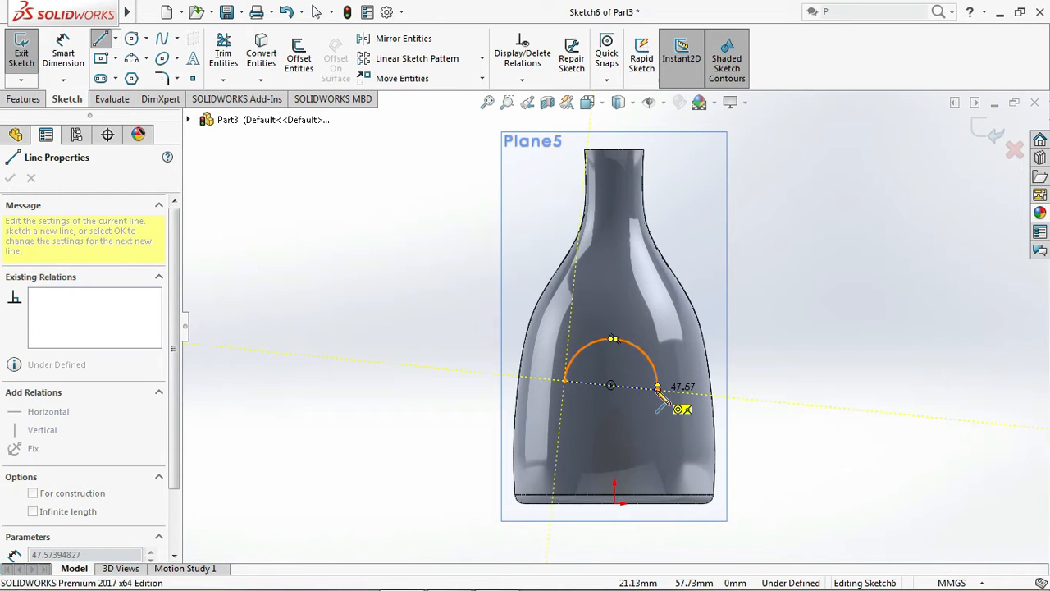
pyautogui.click(658, 387)
pyautogui.press('Escape')
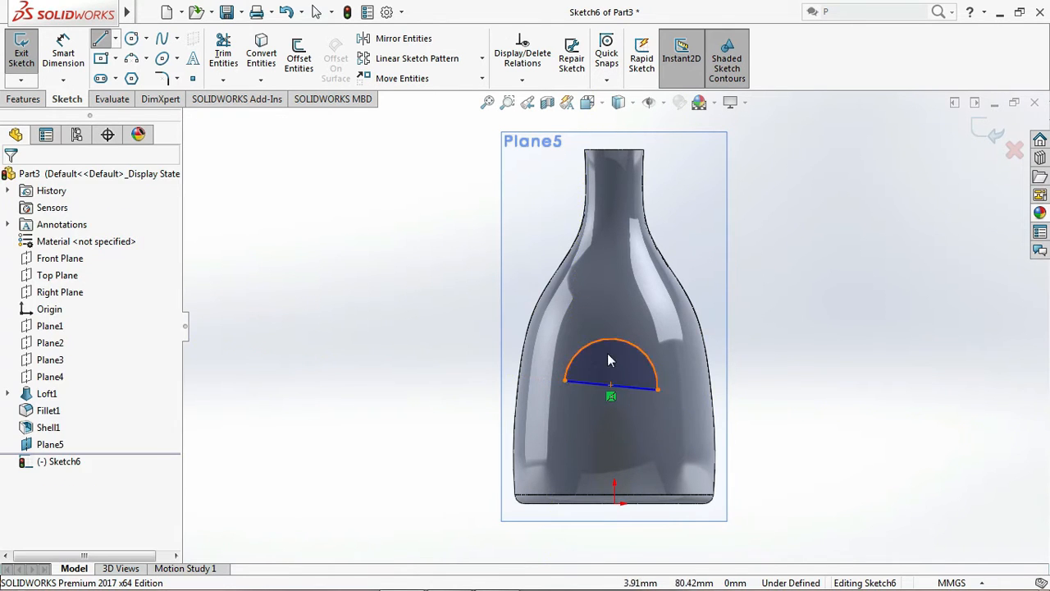
pyautogui.press('Escape')
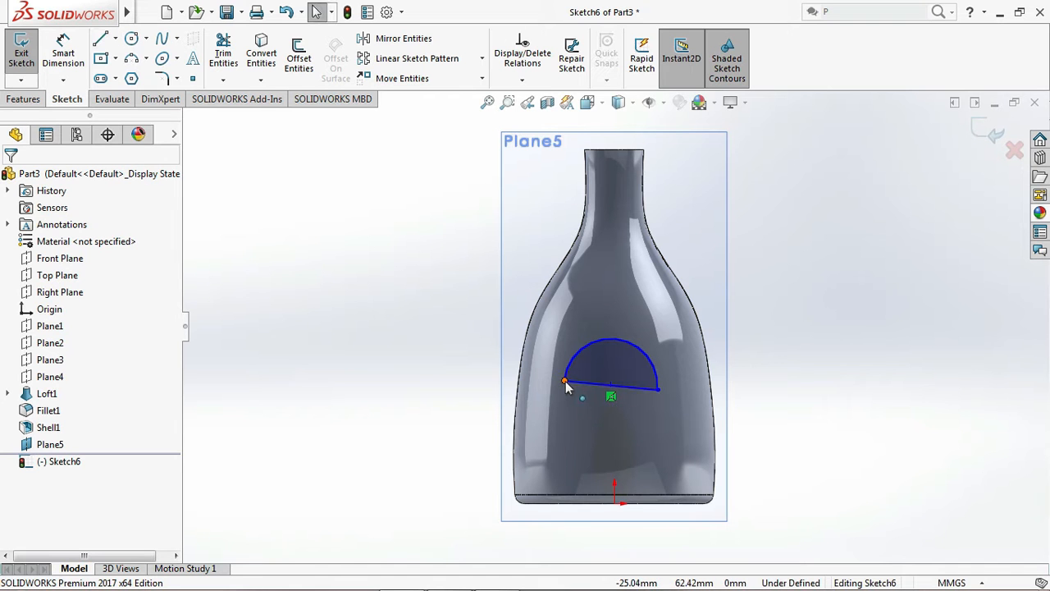
# Add a Horizontal relation between the arc's two endpoints
pyautogui.click(565, 380)
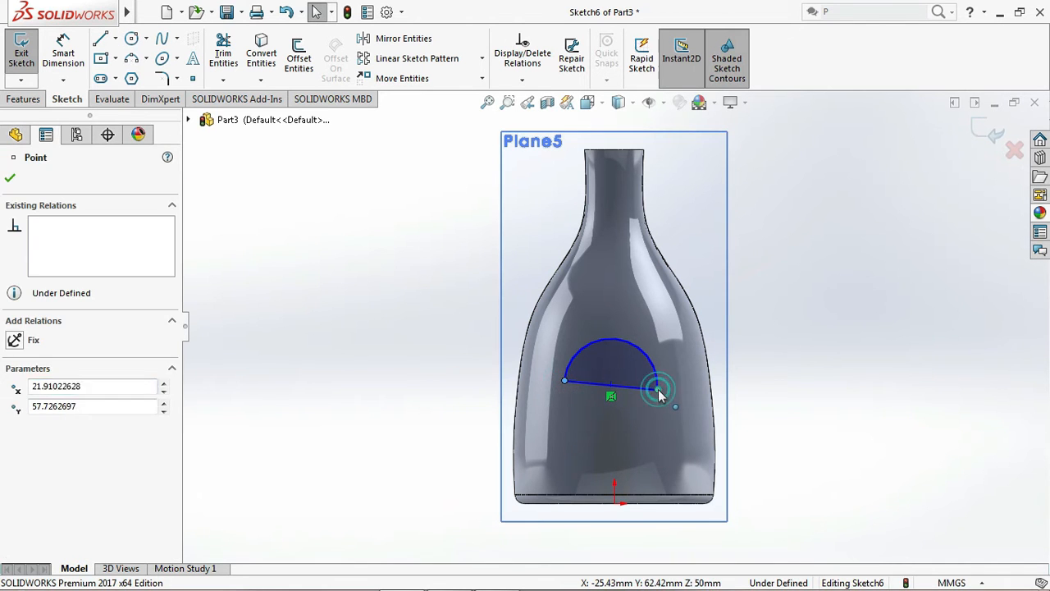
pyautogui.keyDown('ctrl'); pyautogui.click(658, 389); pyautogui.keyUp('ctrl')
pyautogui.click(20, 426)
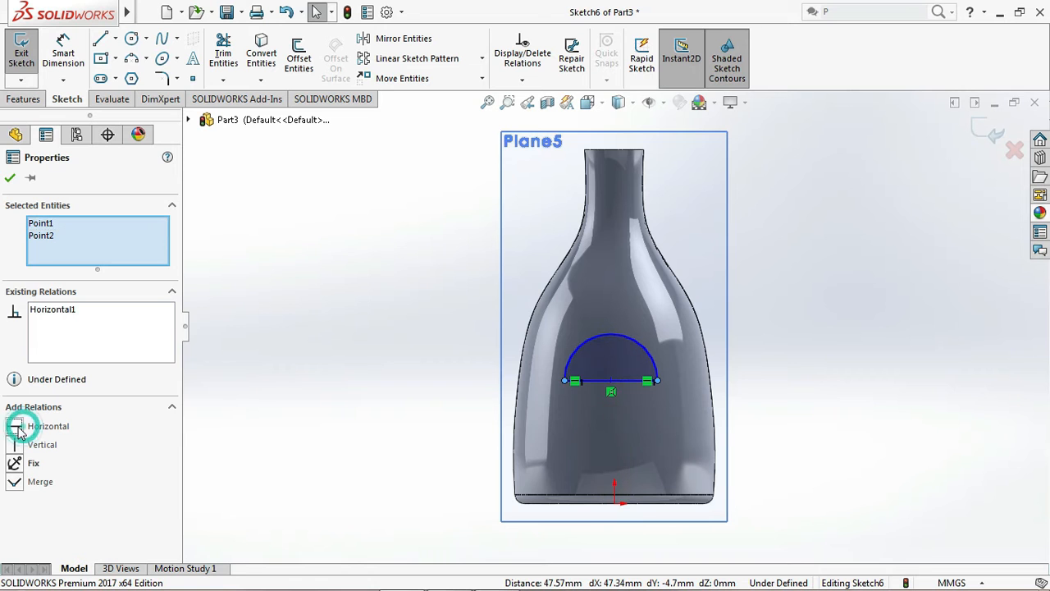
pyautogui.click(9, 177)
# Convert both the arc and its closing line to construction geometry
pyautogui.moveTo(540, 322); pyautogui.dragTo(678, 412)
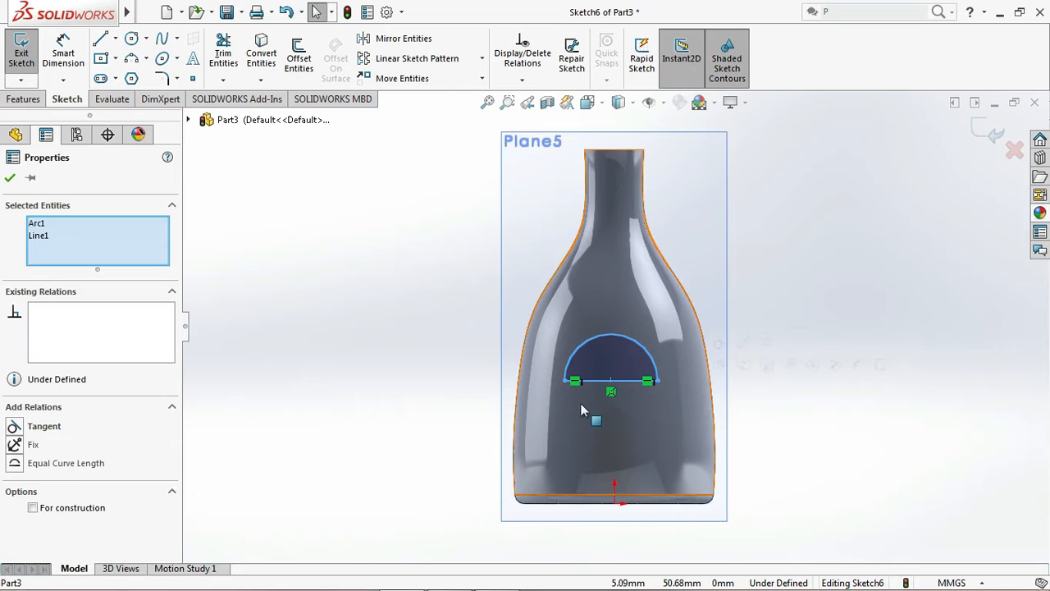
pyautogui.click(34, 509)
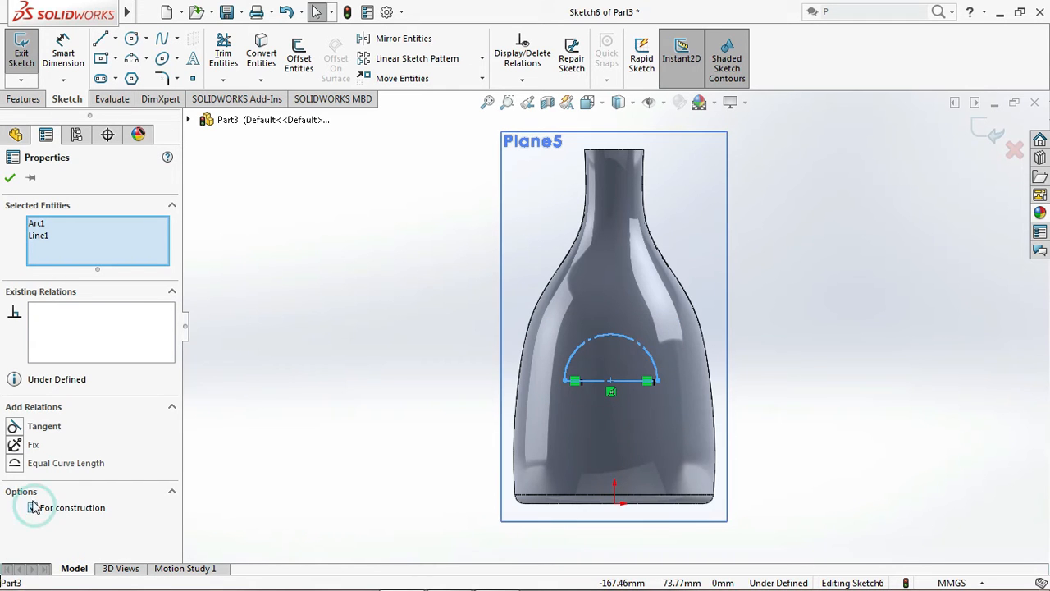
pyautogui.click(9, 178)
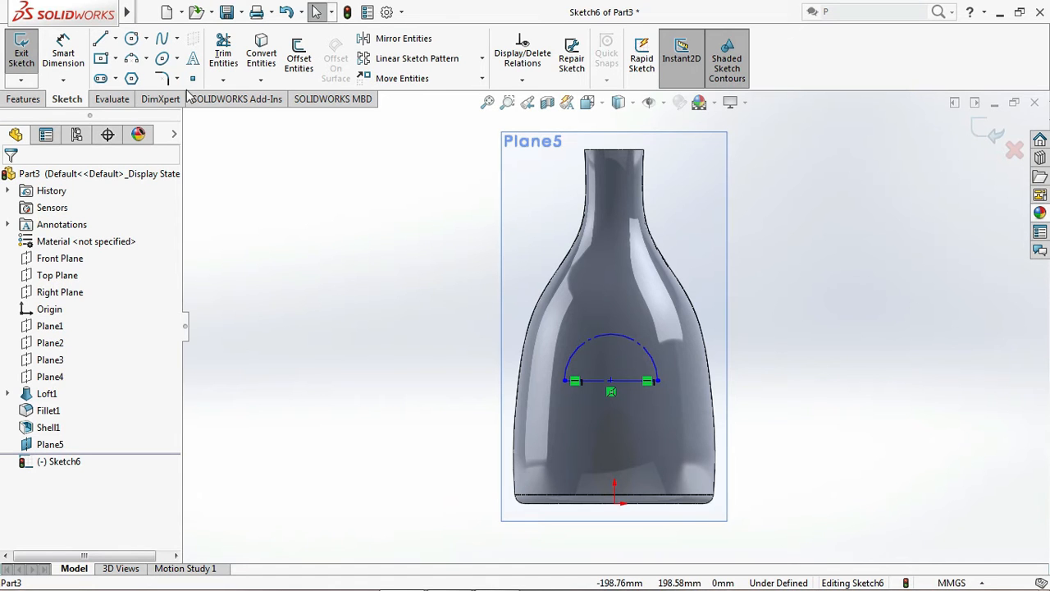
# Add the sketch text "DEW DROP" along the construction arc
pyautogui.click(193, 58)
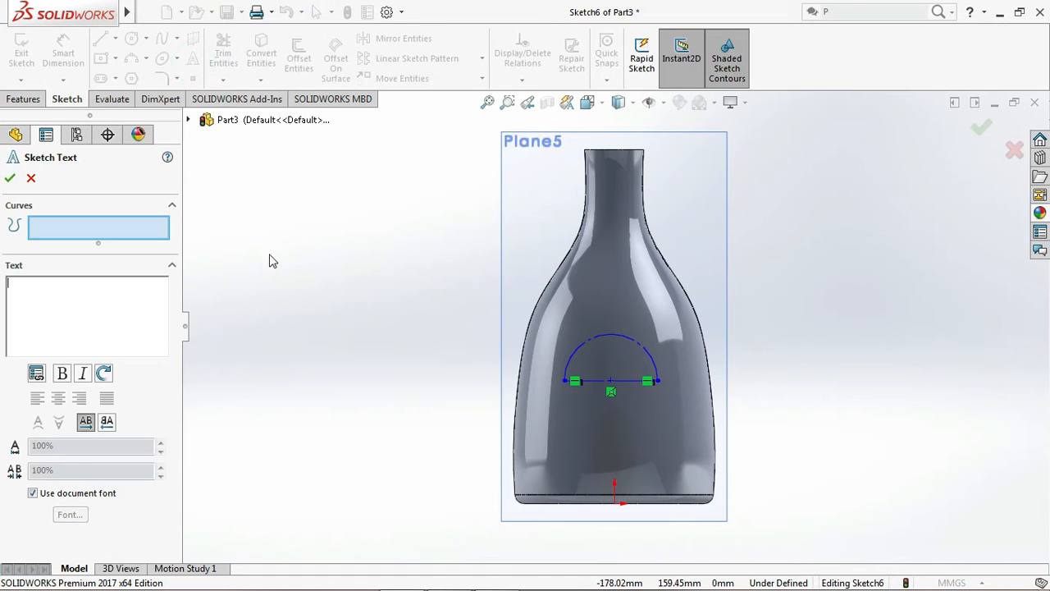
pyautogui.click(608, 340)
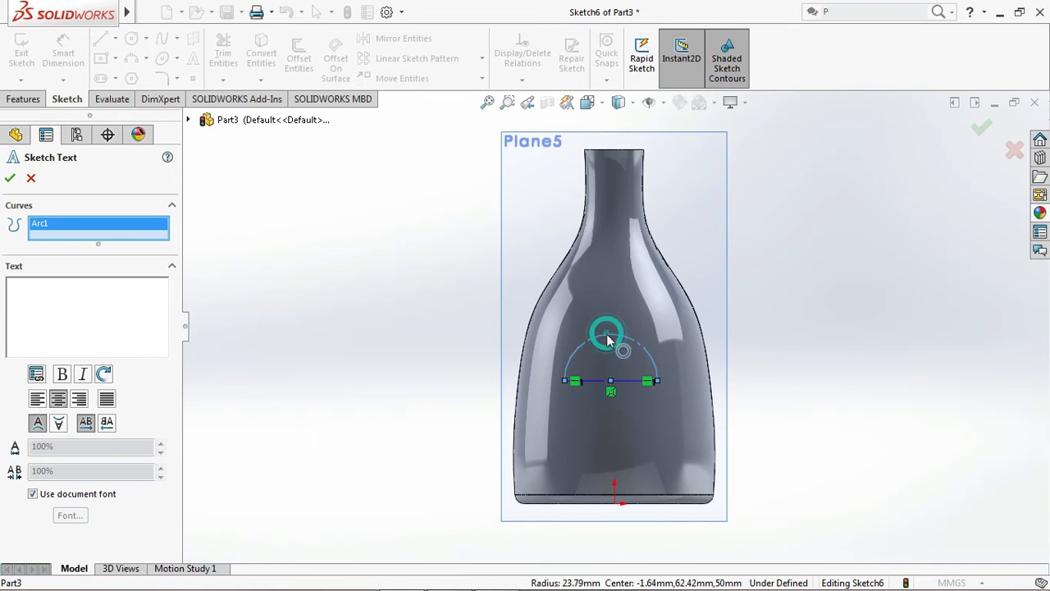
pyautogui.click(49, 292)
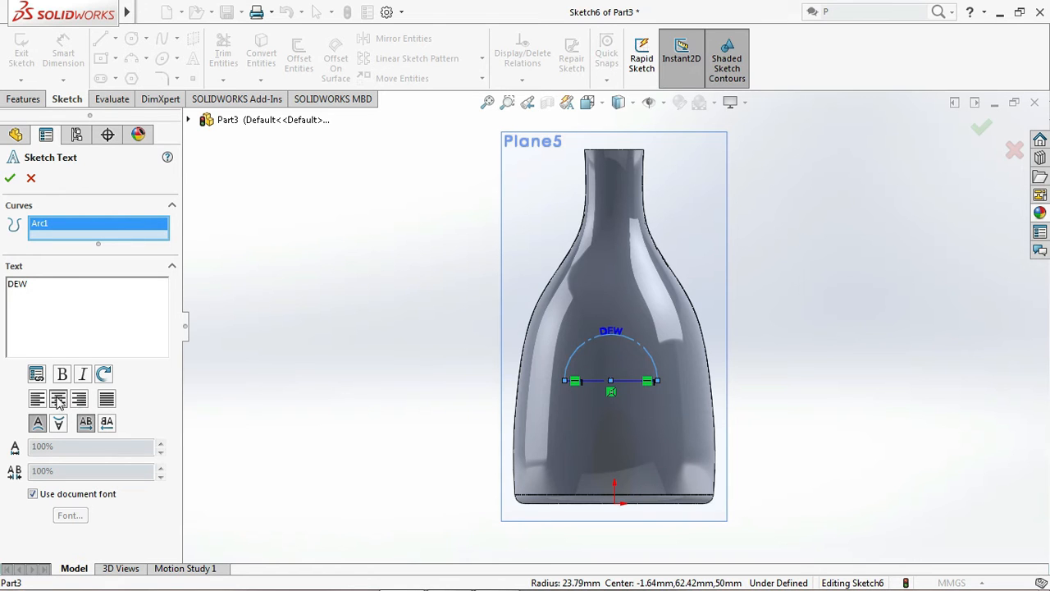
pyautogui.click(51, 287)
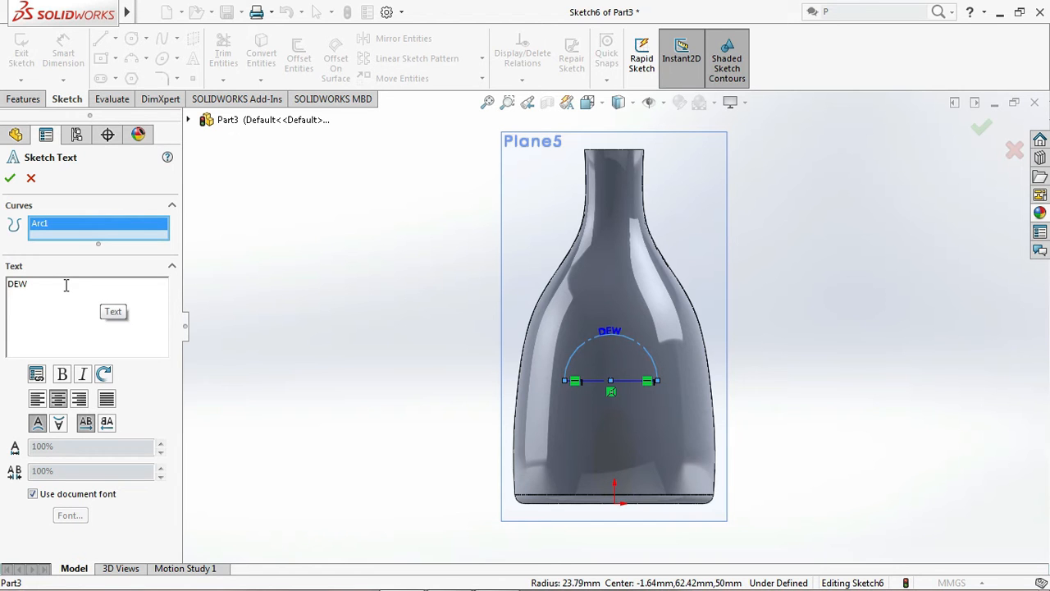
pyautogui.click(33, 283)
pyautogui.write('DROP')
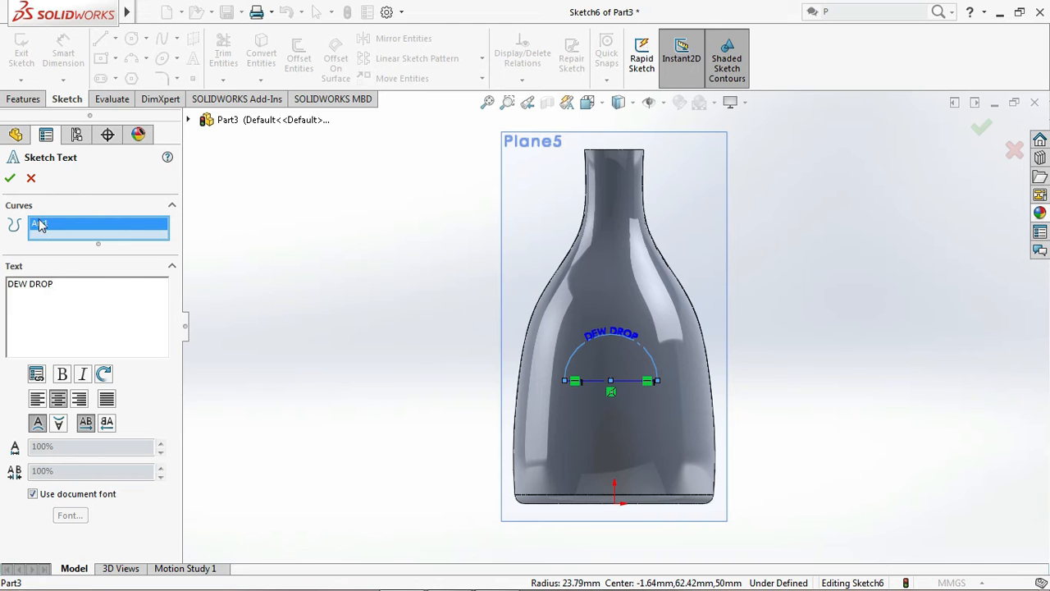
pyautogui.click(10, 179)
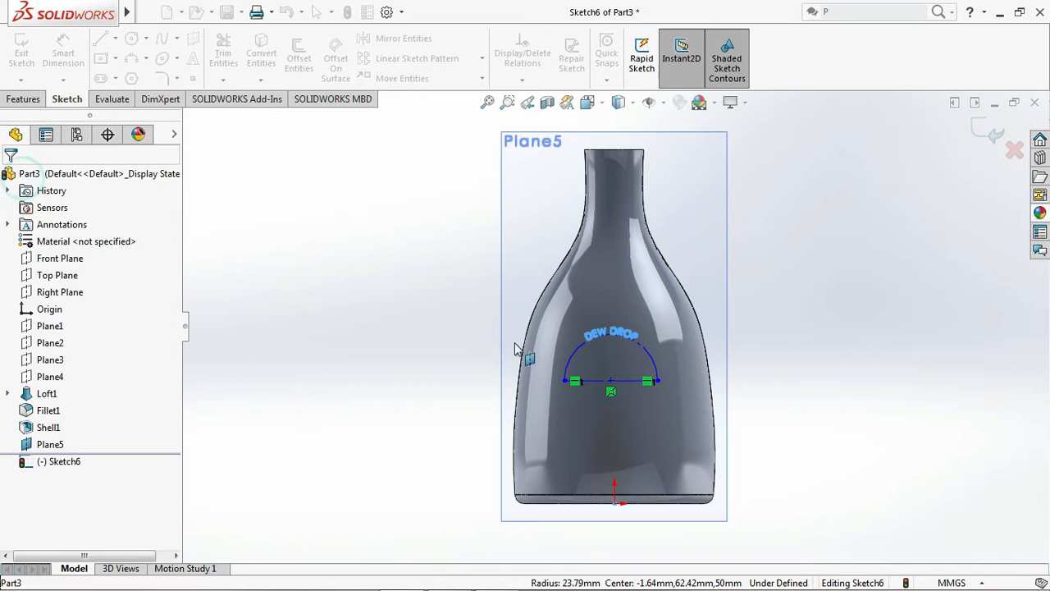
# Add the centred sketch text "WATER" along the horizontal construction line below the arc
pyautogui.click(598, 385)
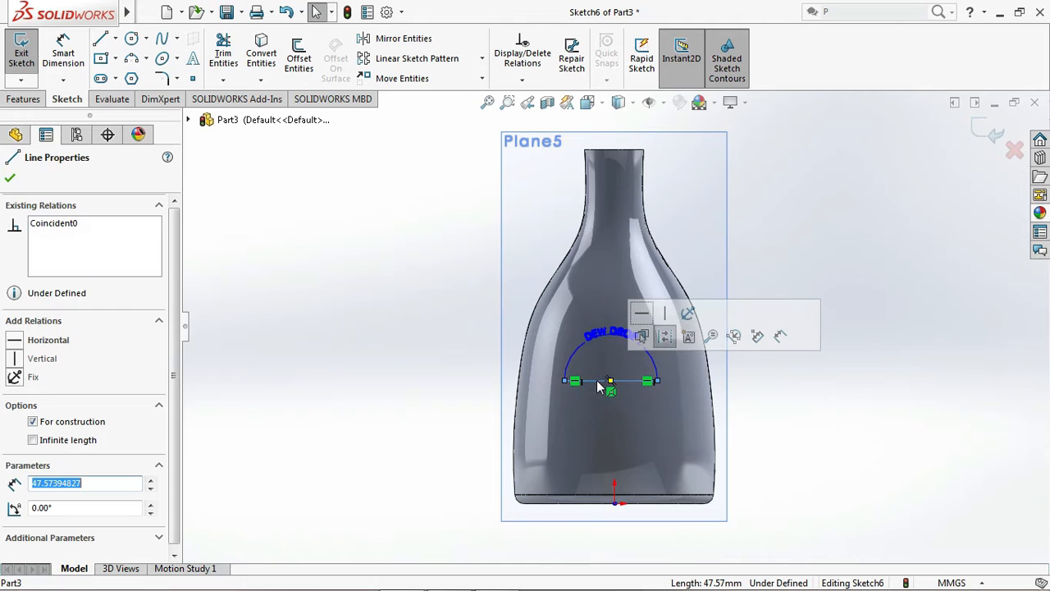
pyautogui.click(193, 63)
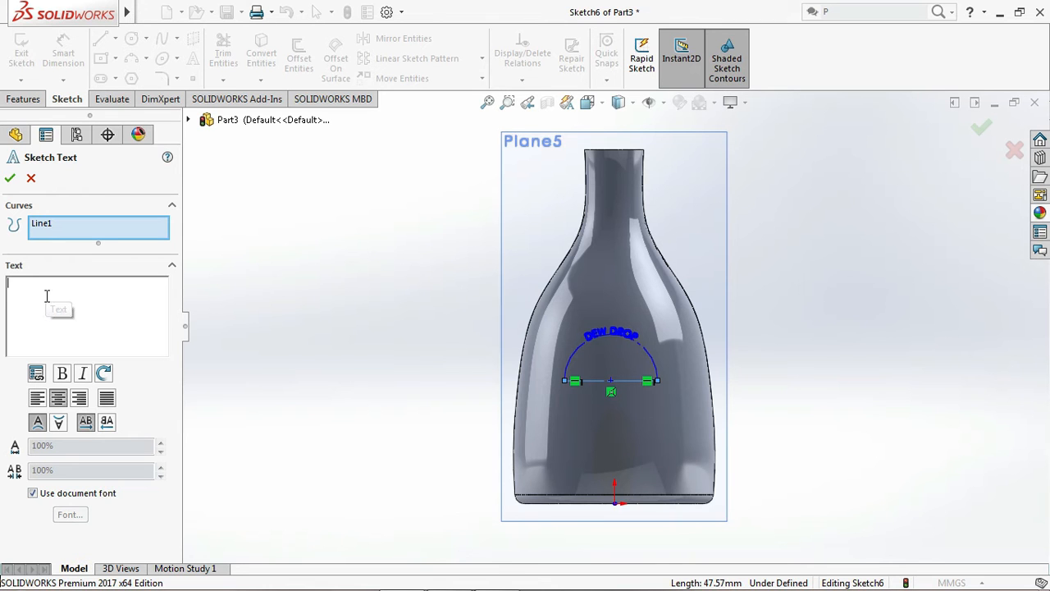
pyautogui.write('WA')
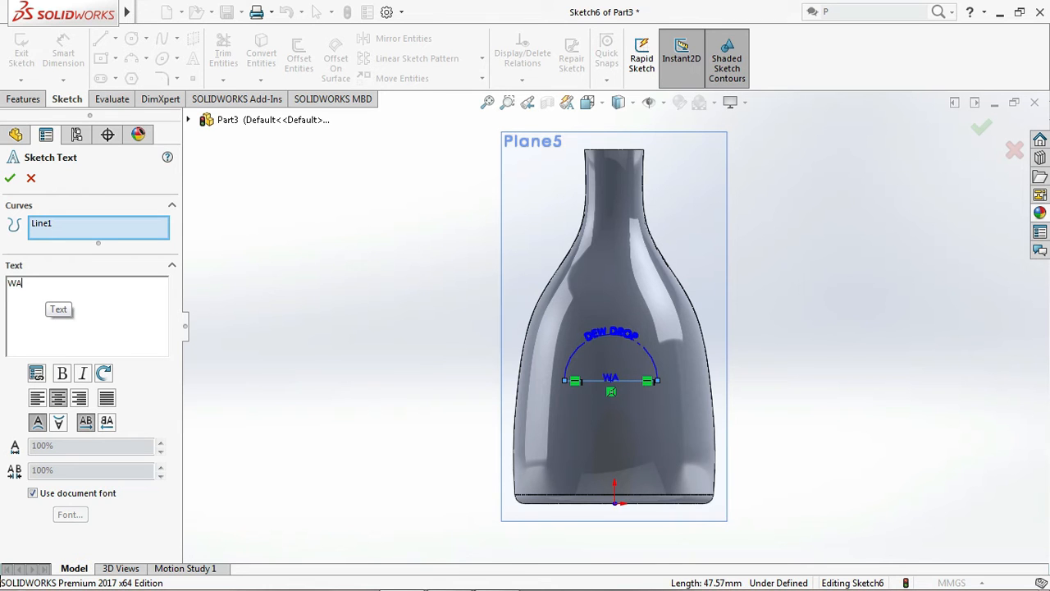
pyautogui.write('RTER')
pyautogui.click(10, 178)
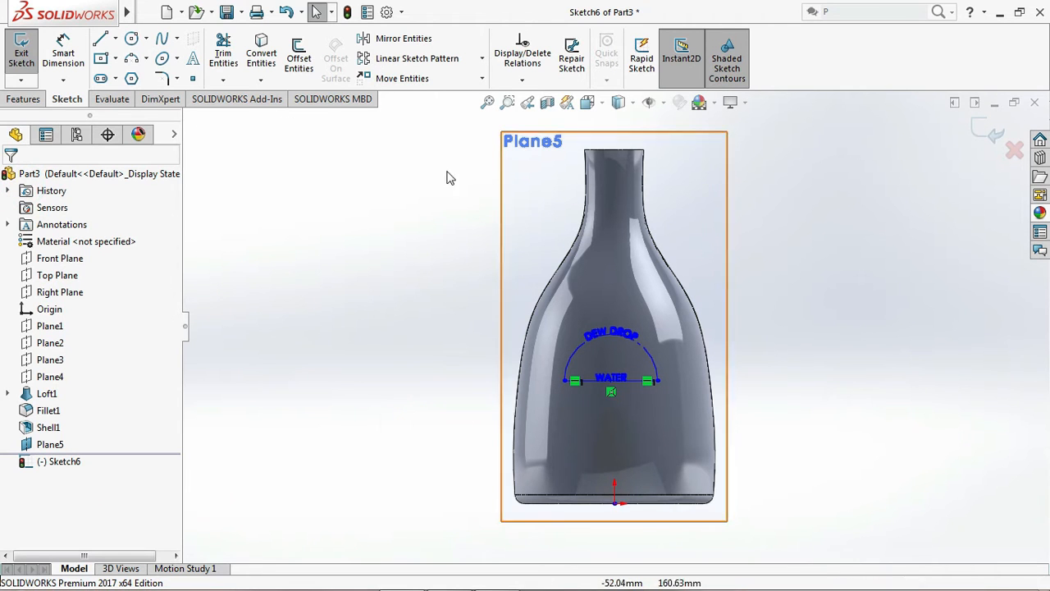
# Extrude the label text sketch as a blind boss 2 mm deep, merging the result with the bottle
pyautogui.click(32, 99)
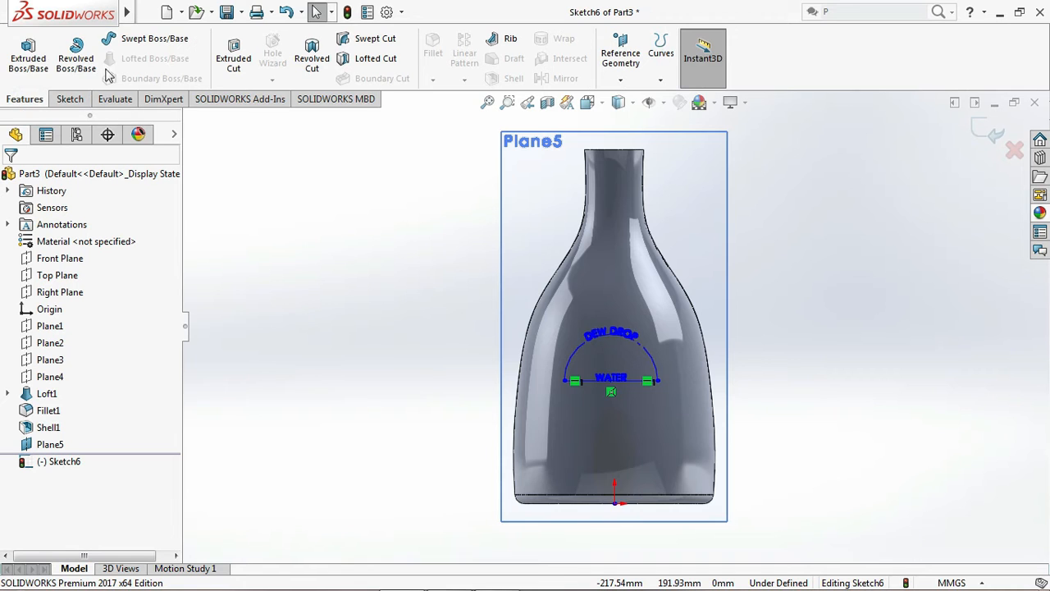
pyautogui.click(32, 64)
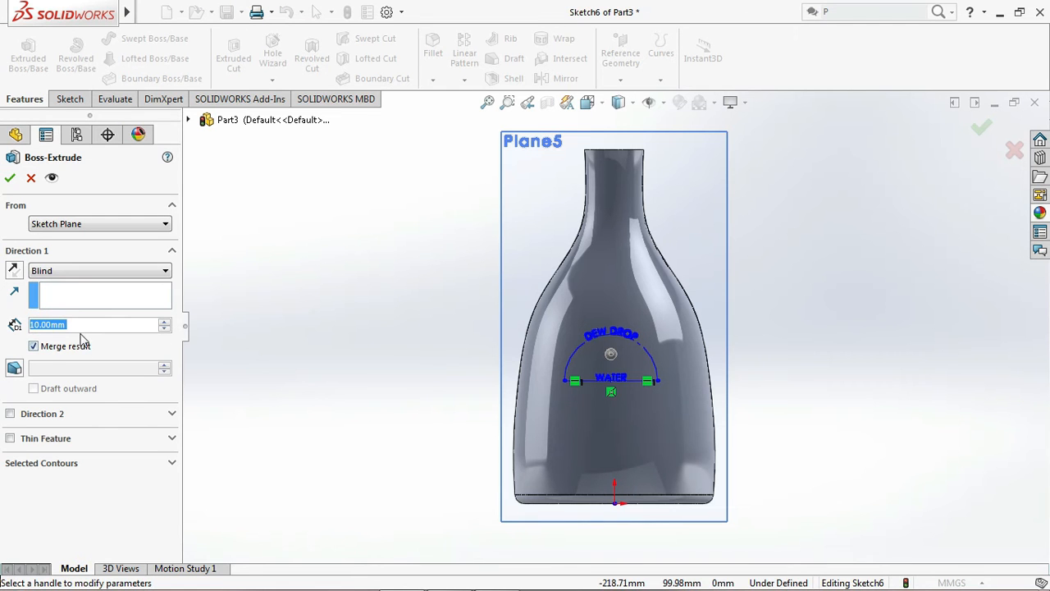
pyautogui.write('1')
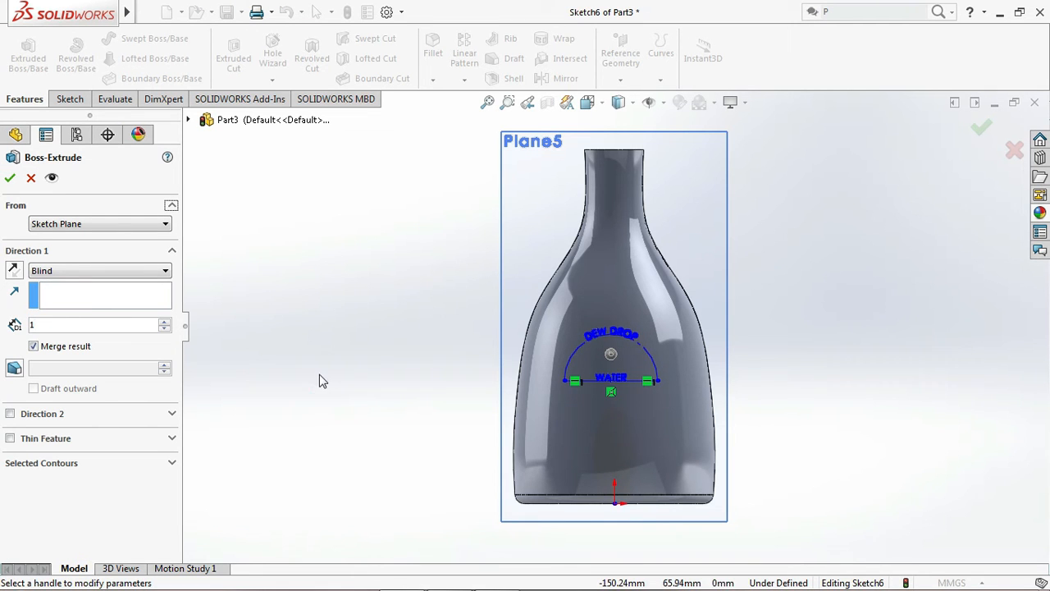
pyautogui.press('Return')
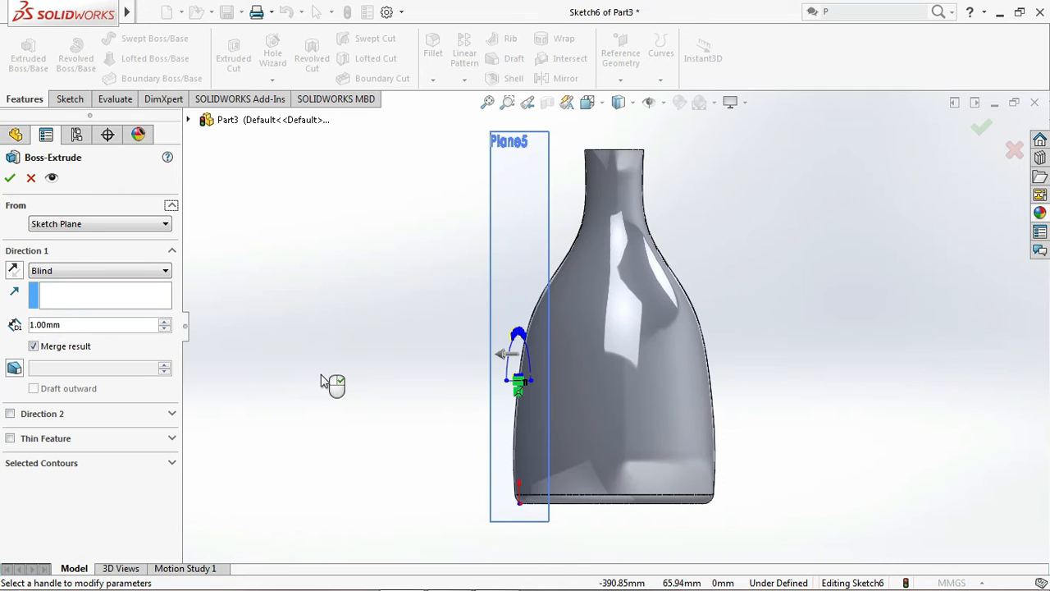
pyautogui.press('Left')
pyautogui.press('Left')
pyautogui.doubleClick(76, 326)
pyautogui.write('2')
pyautogui.press('Return')
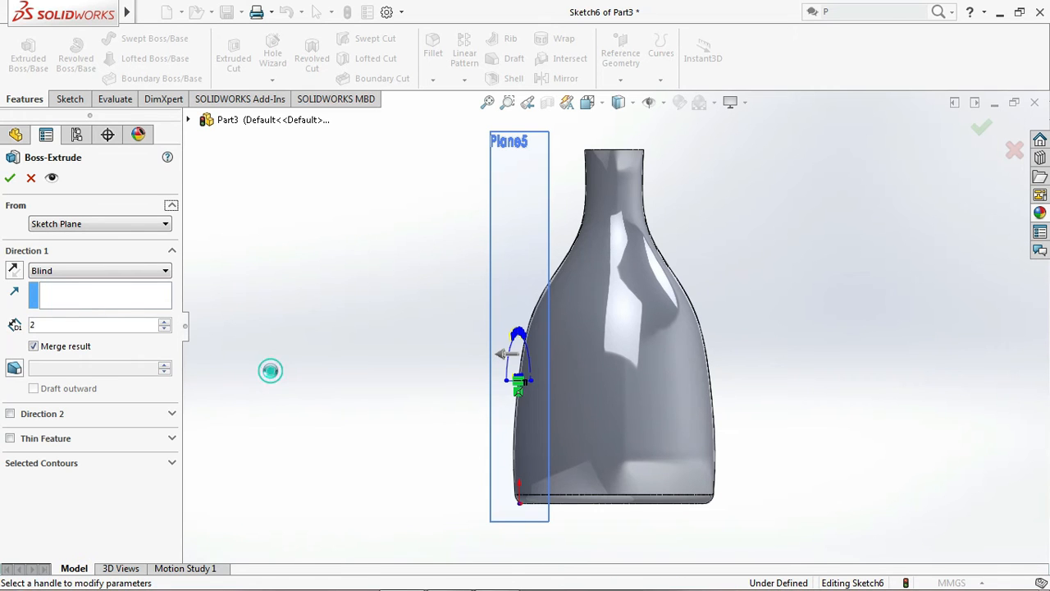
pyautogui.click(10, 177)
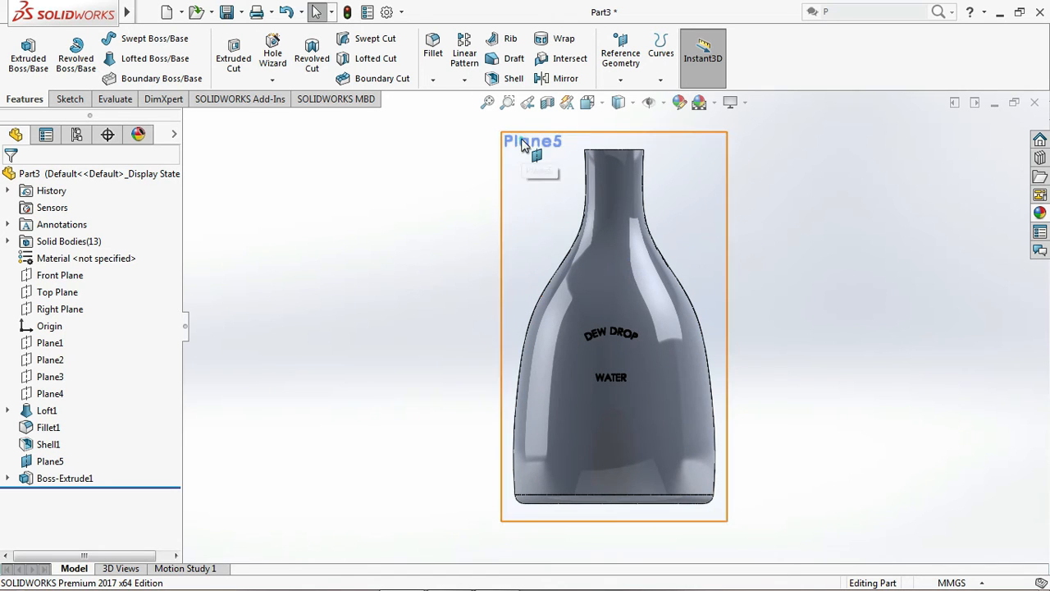
# Hide Plane5, the offset plane that carries the label text
pyautogui.click(522, 144)
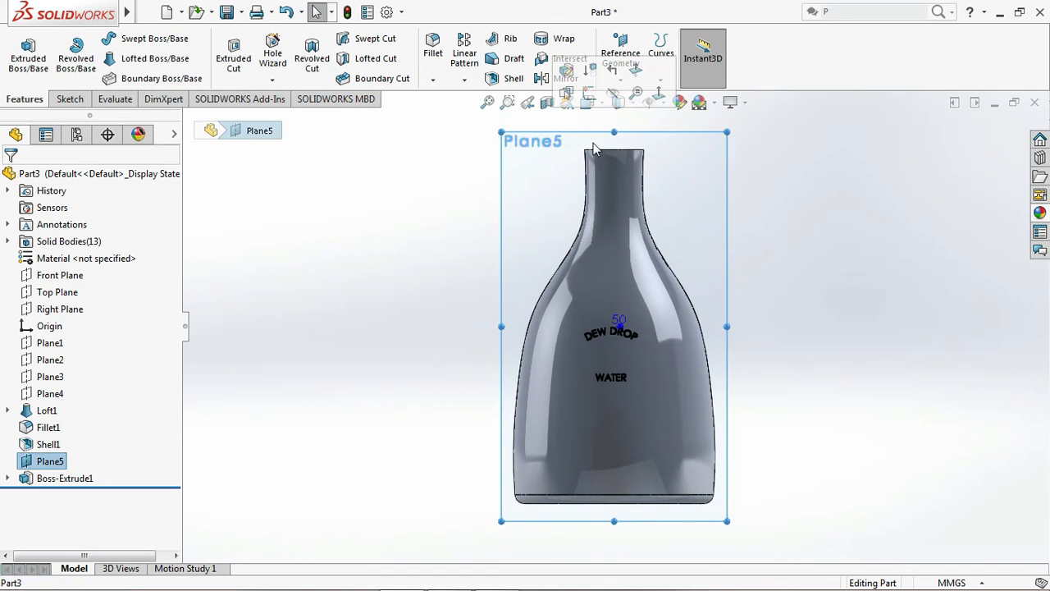
pyautogui.click(615, 95)
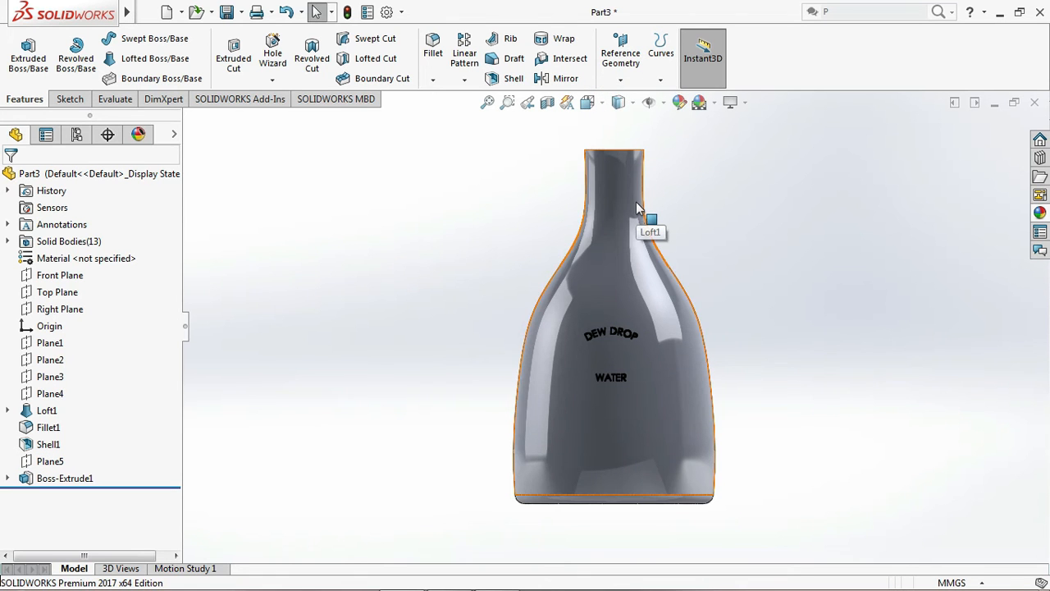
pyautogui.press('Down')
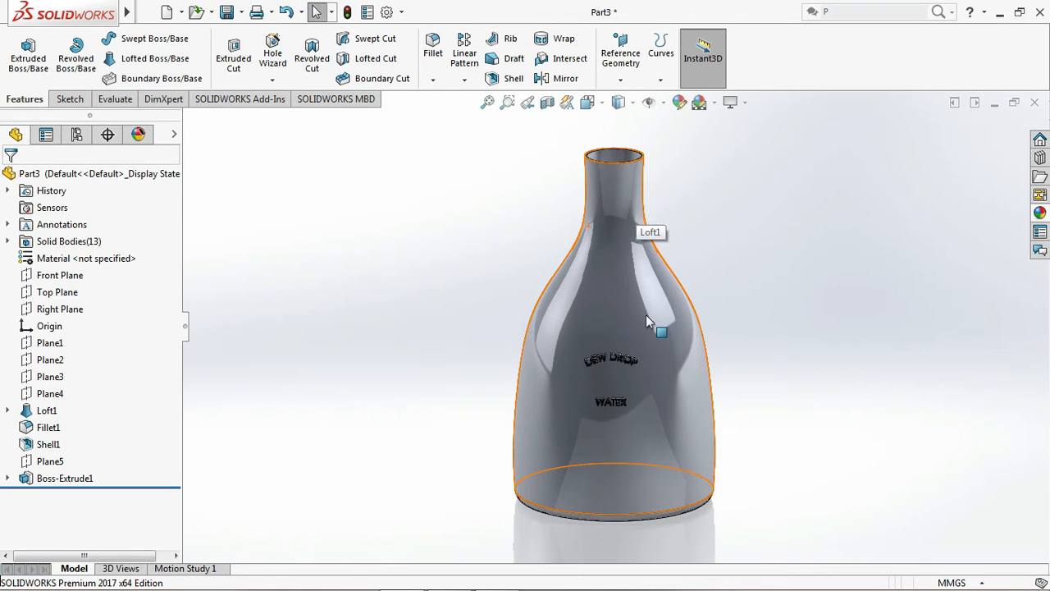
pyautogui.scroll(-3, 621, 394)
pyautogui.scroll(2, 704, 333)
pyautogui.scroll(-4, 704, 337)
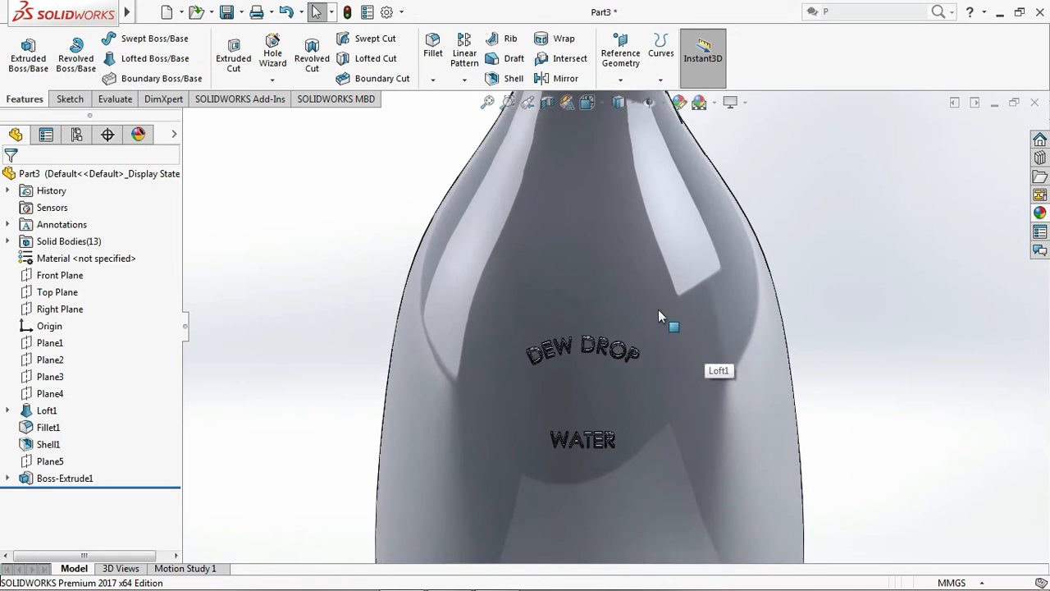
pyautogui.scroll(1, 602, 470)
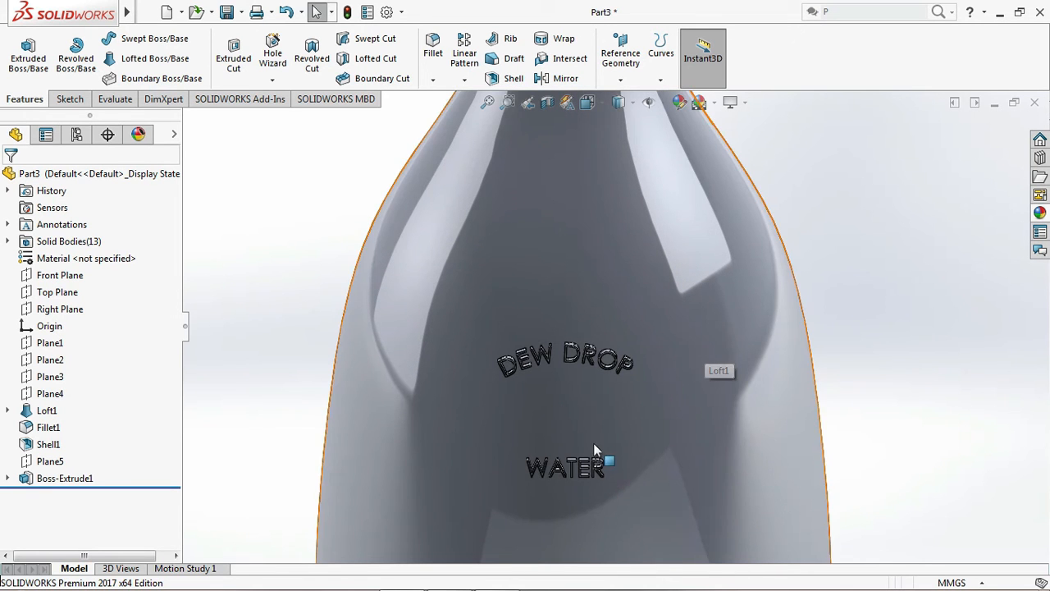
pyautogui.scroll(3, 646, 296)
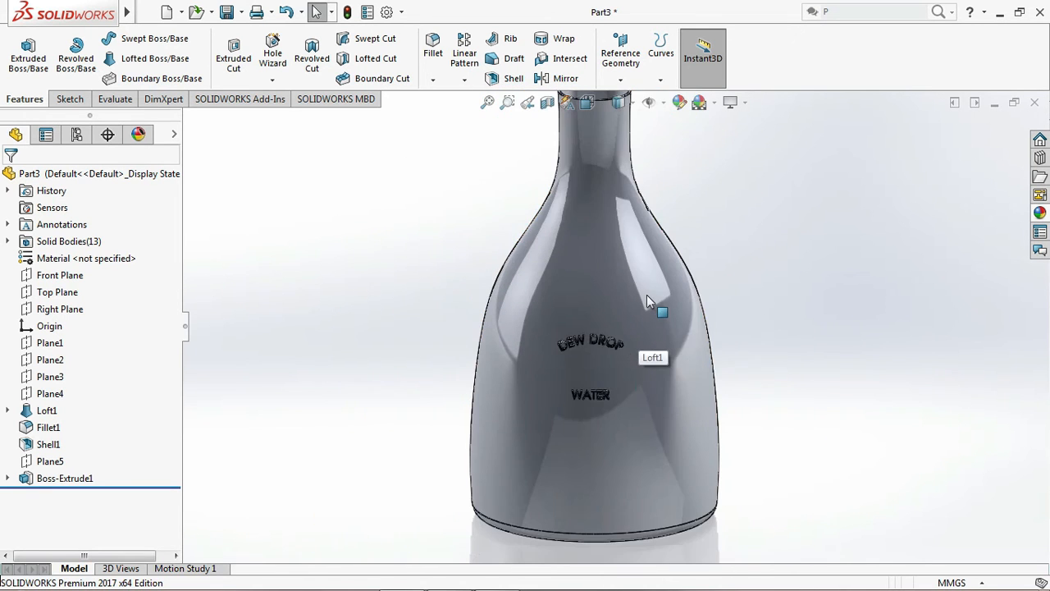
pyautogui.click(487, 102)
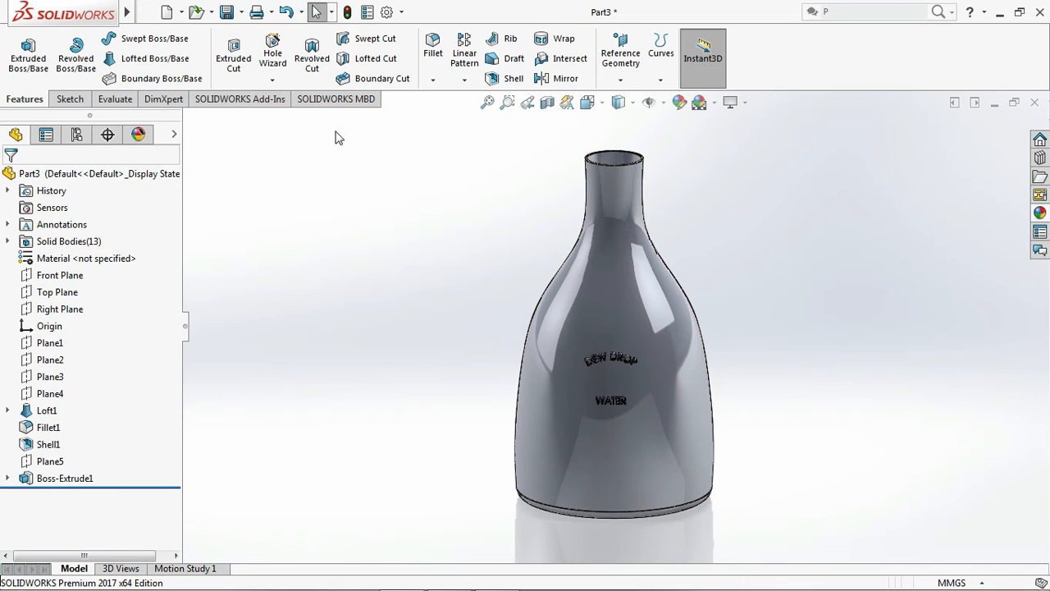
# Assign the material PVC 0.007 Plasticized from the Plastics category to the part
pyautogui.rightClick(83, 258)
pyautogui.click(131, 275)
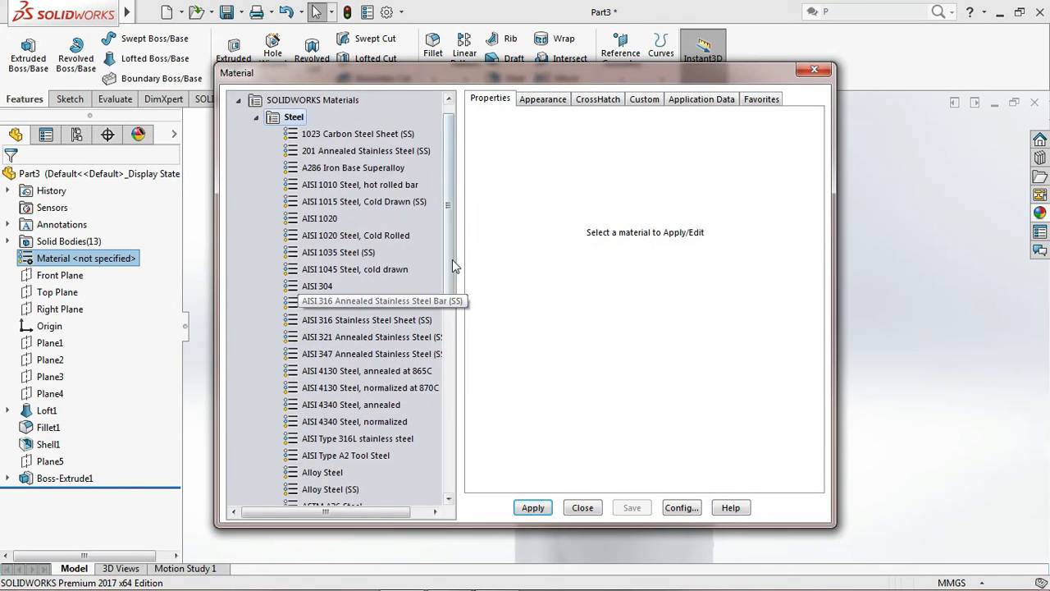
pyautogui.click(255, 119)
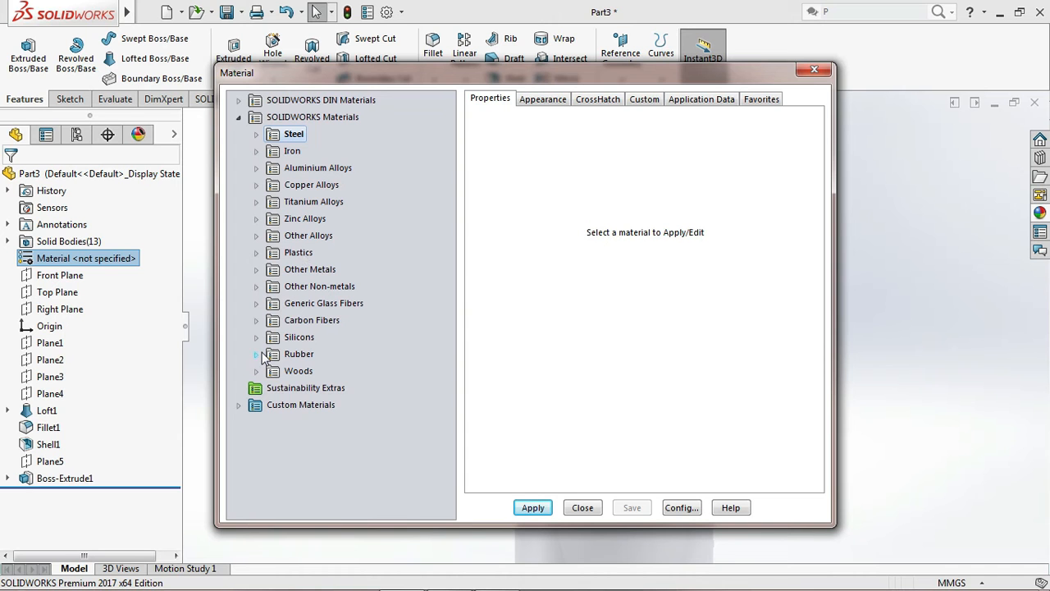
pyautogui.click(258, 252)
pyautogui.moveTo(449, 273); pyautogui.dragTo(444, 440)
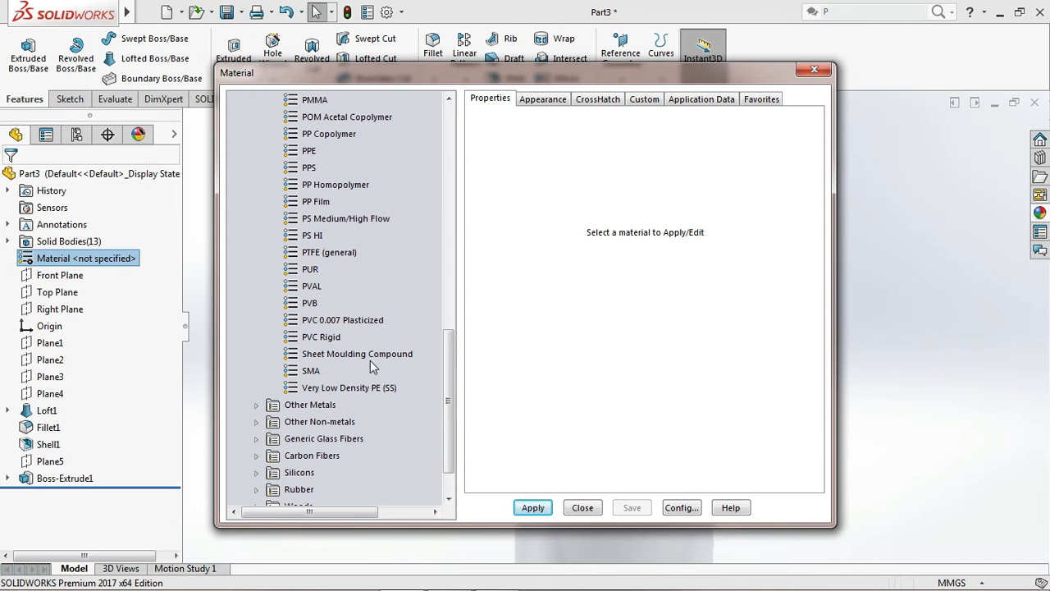
pyautogui.moveTo(444, 369); pyautogui.dragTo(451, 334)
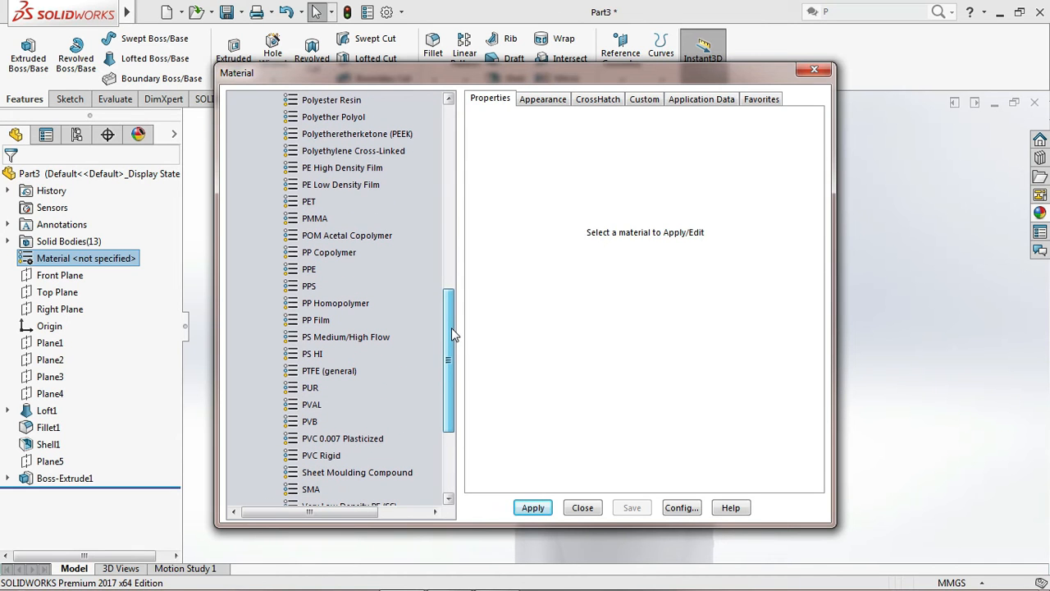
pyautogui.scroll(-1, 451, 328)
pyautogui.click(353, 421)
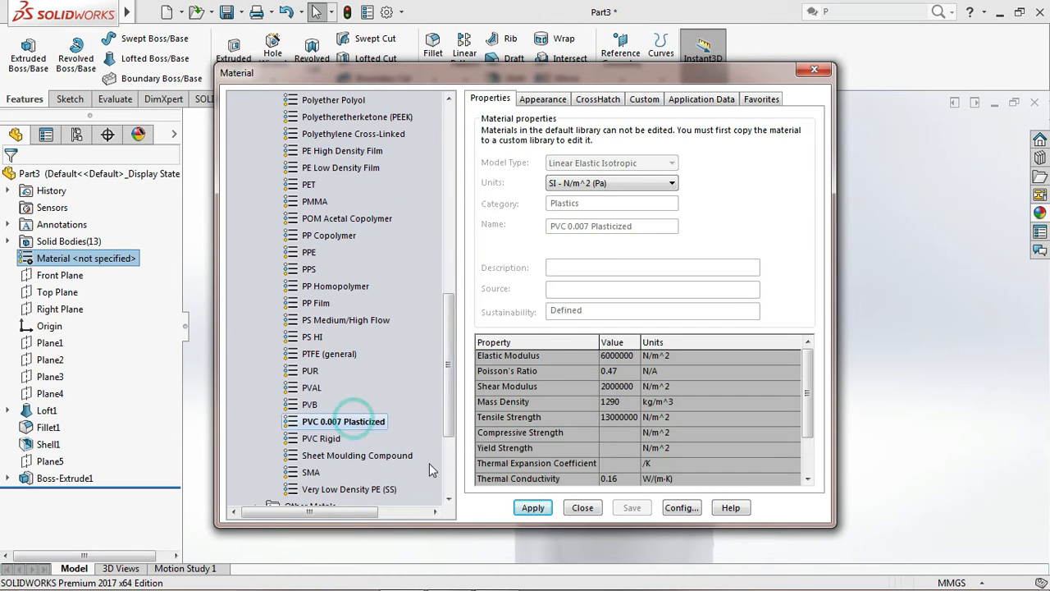
pyautogui.click(531, 508)
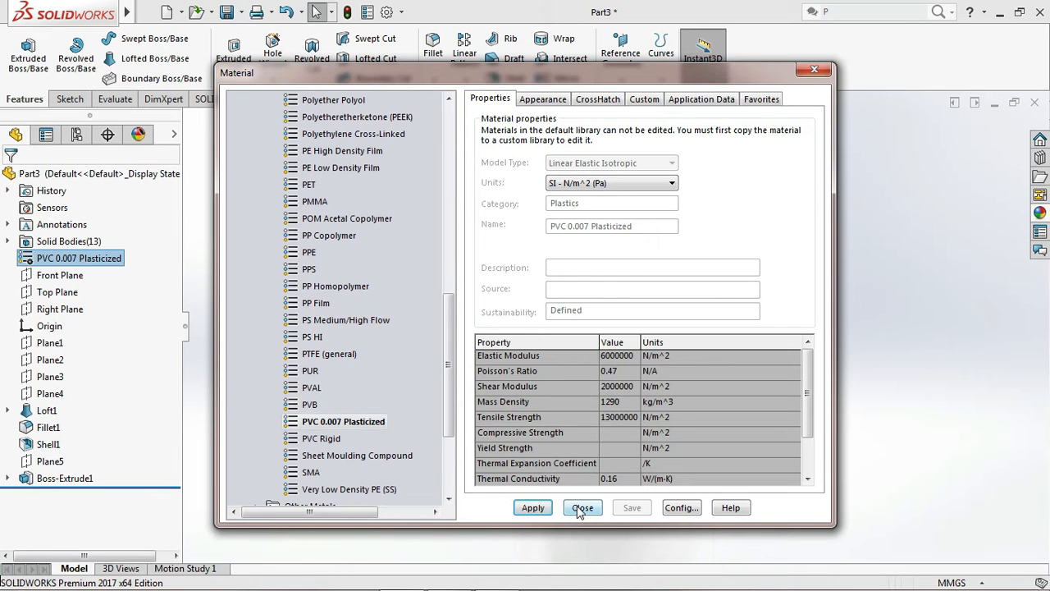
pyautogui.click(582, 508)
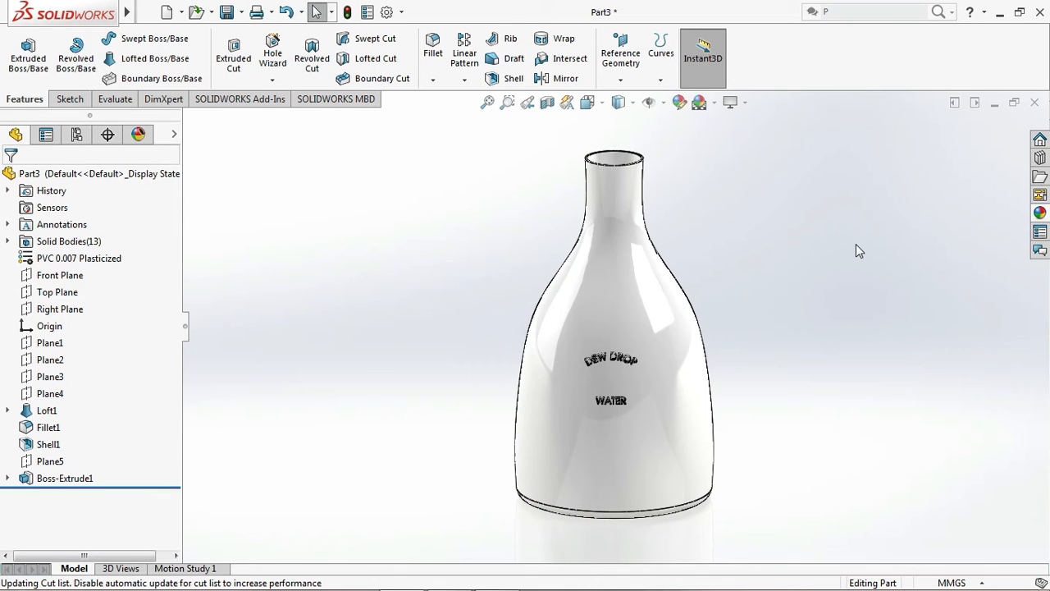
# Change the appearance colour of the whole part to light green from the standard swatches
pyautogui.click(703, 282)
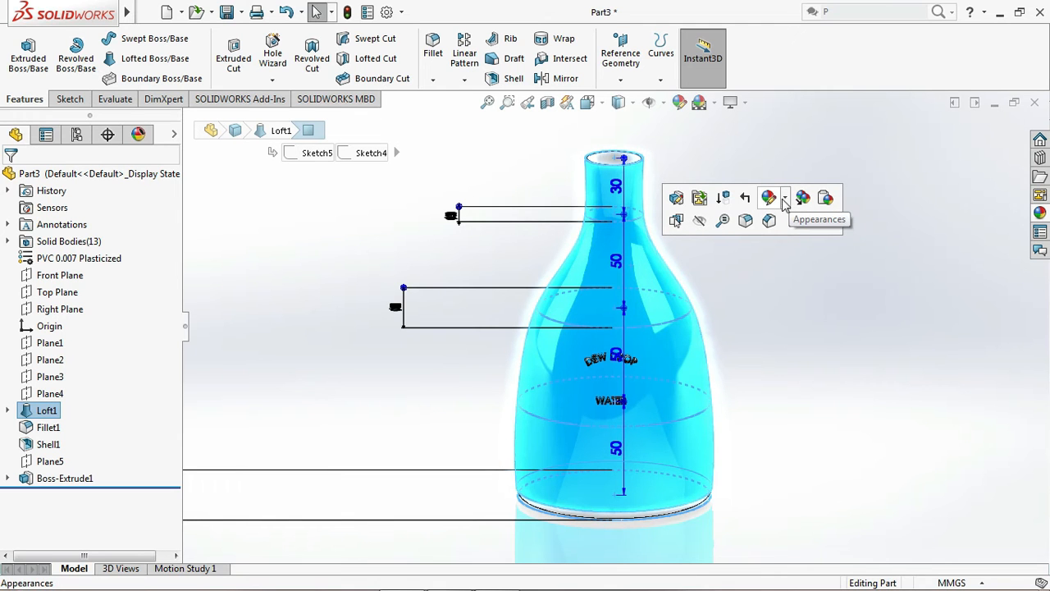
pyautogui.click(786, 200)
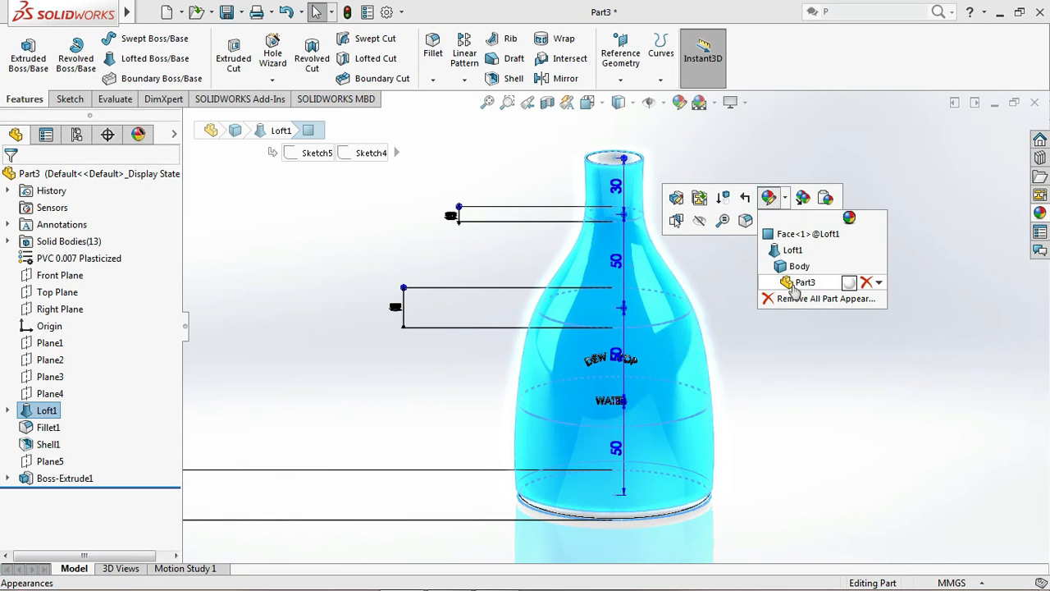
pyautogui.click(792, 287)
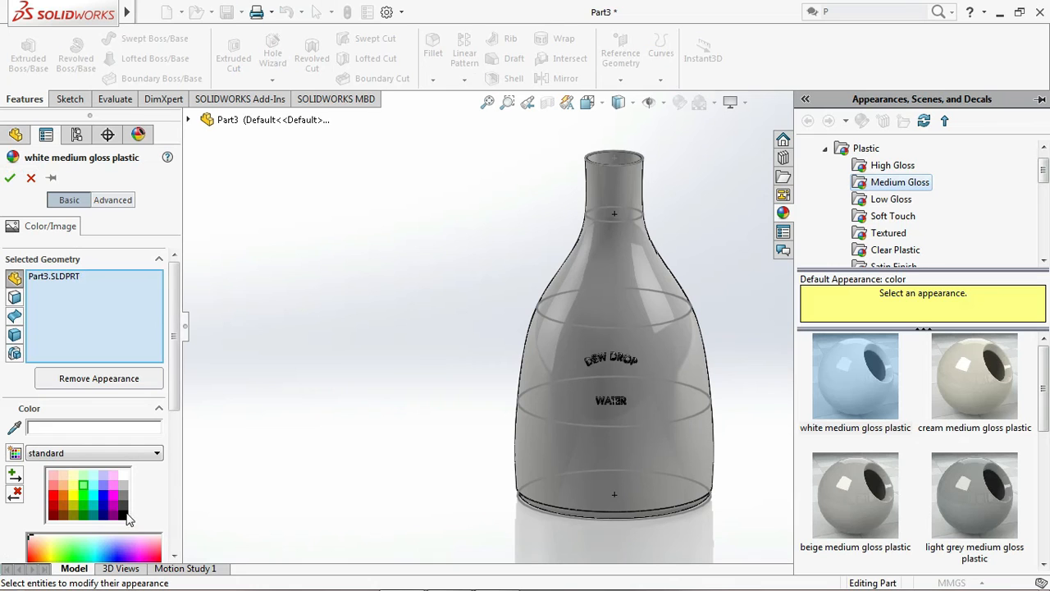
pyautogui.click(84, 486)
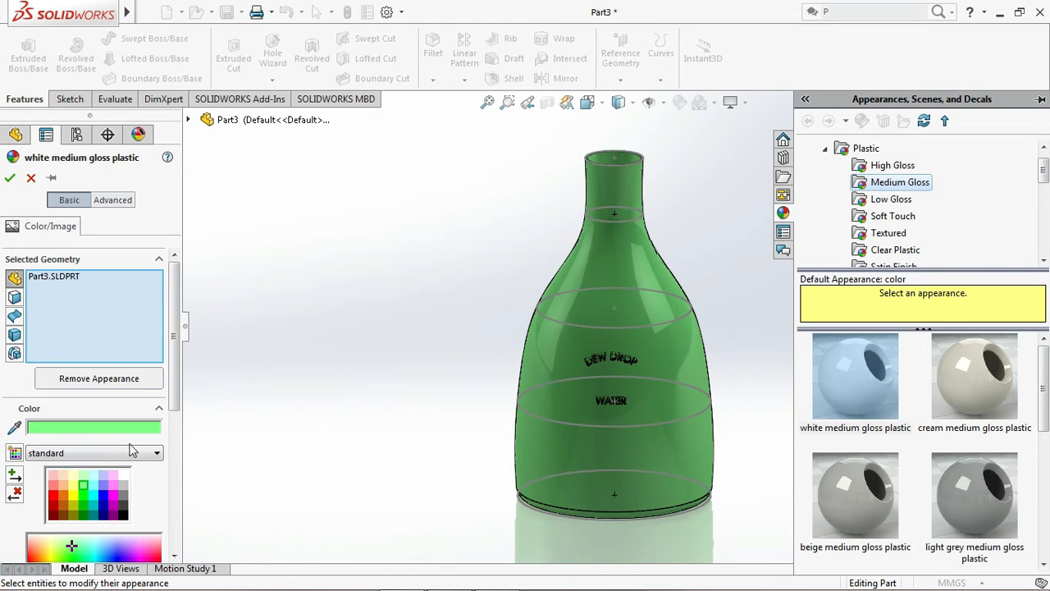
pyautogui.click(10, 177)
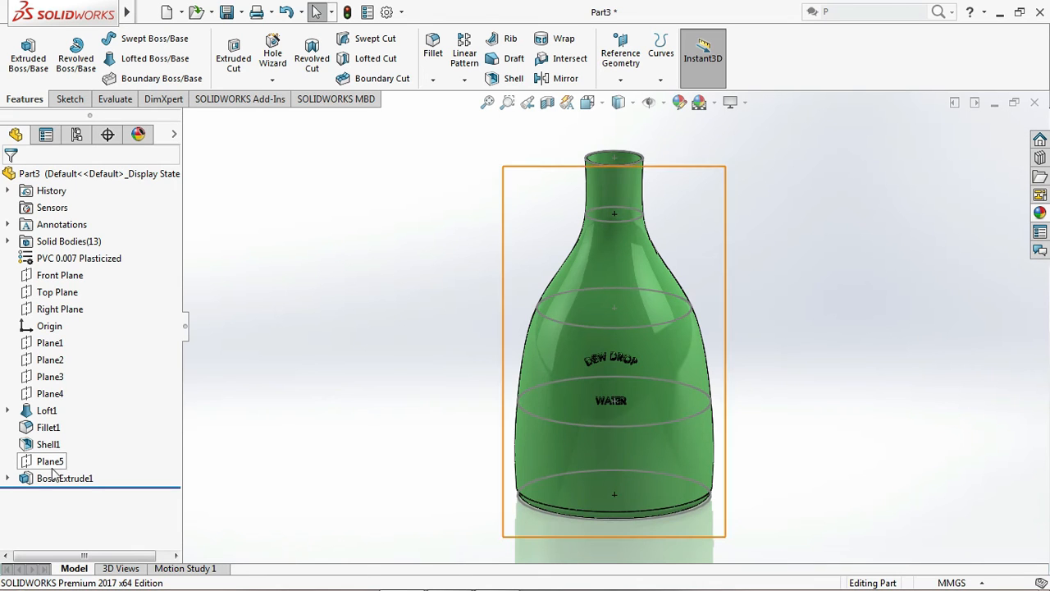
pyautogui.click(46, 411)
pyautogui.click(298, 408)
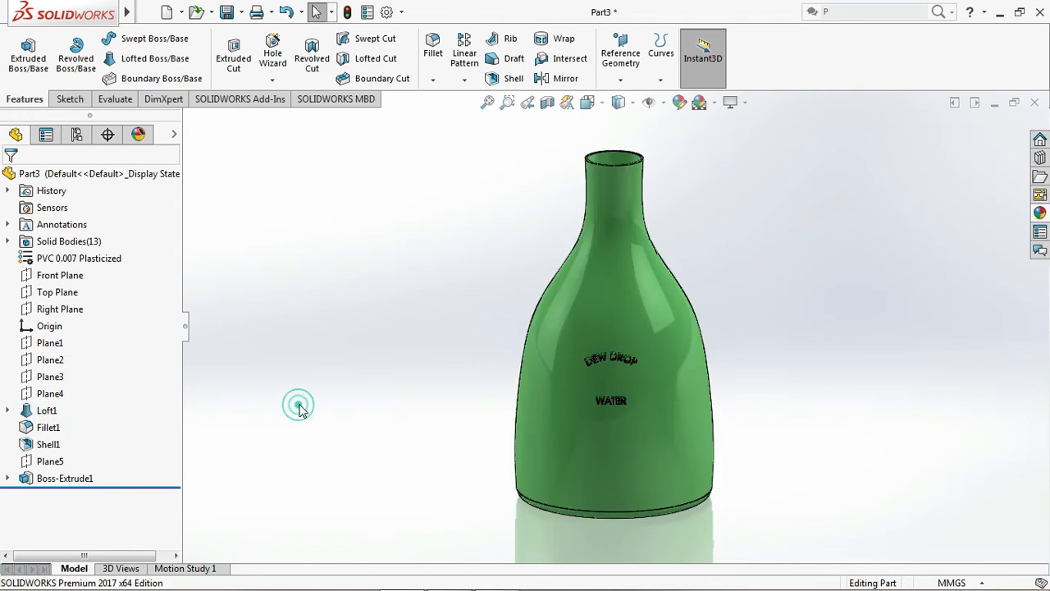